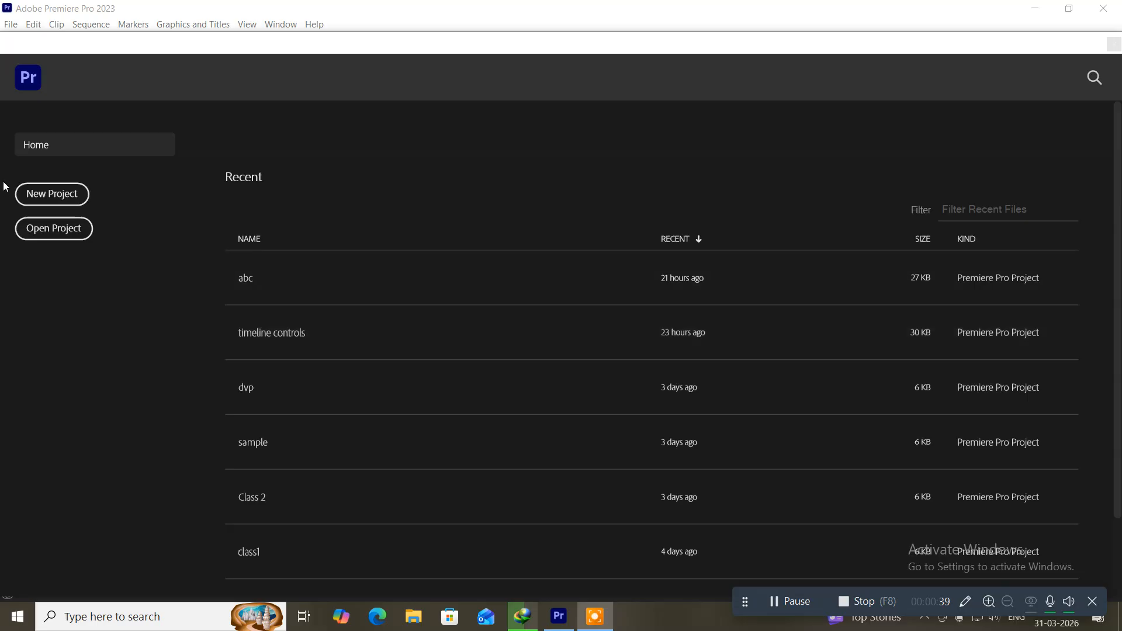
# Step: Create a new project named sampleoutput in D:\PremierPro without selecting any media
pyautogui.click(45, 193)
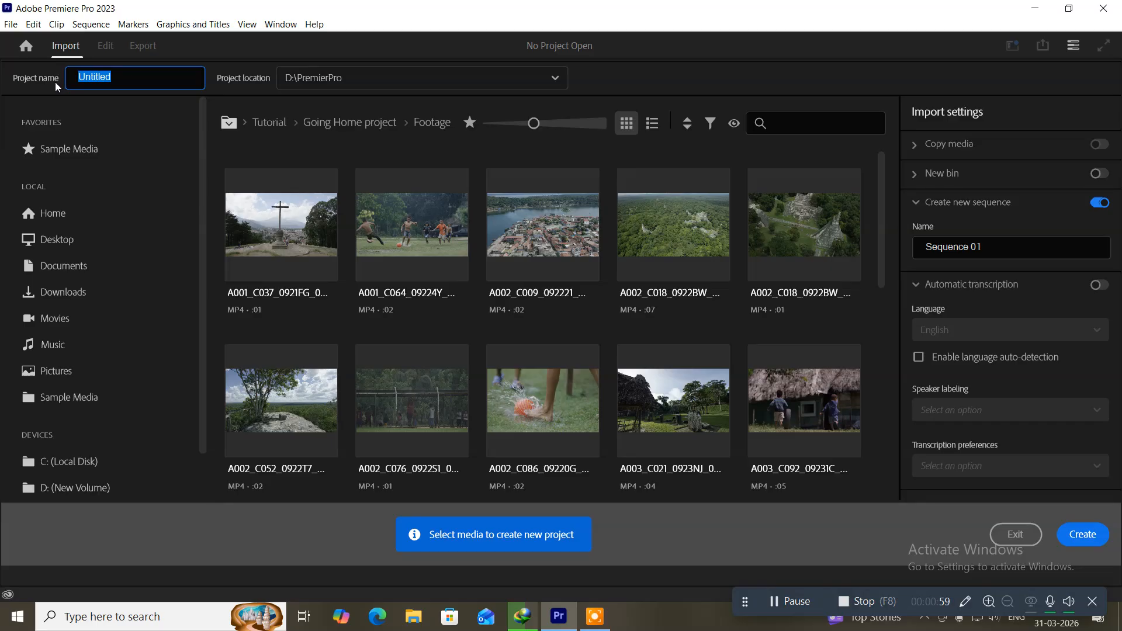
pyautogui.write('sample')
pyautogui.write('outp')
pyautogui.press('BackSpace')
pyautogui.press('BackSpace')
pyautogui.write('tpu')
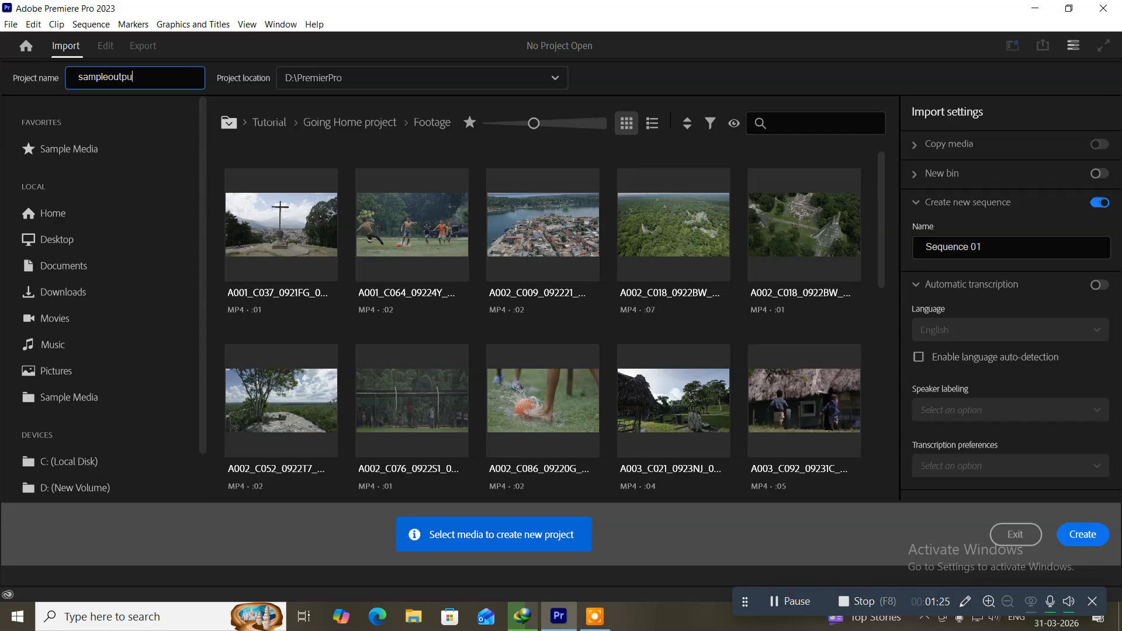
pyautogui.write('t')
pyautogui.click(1079, 537)
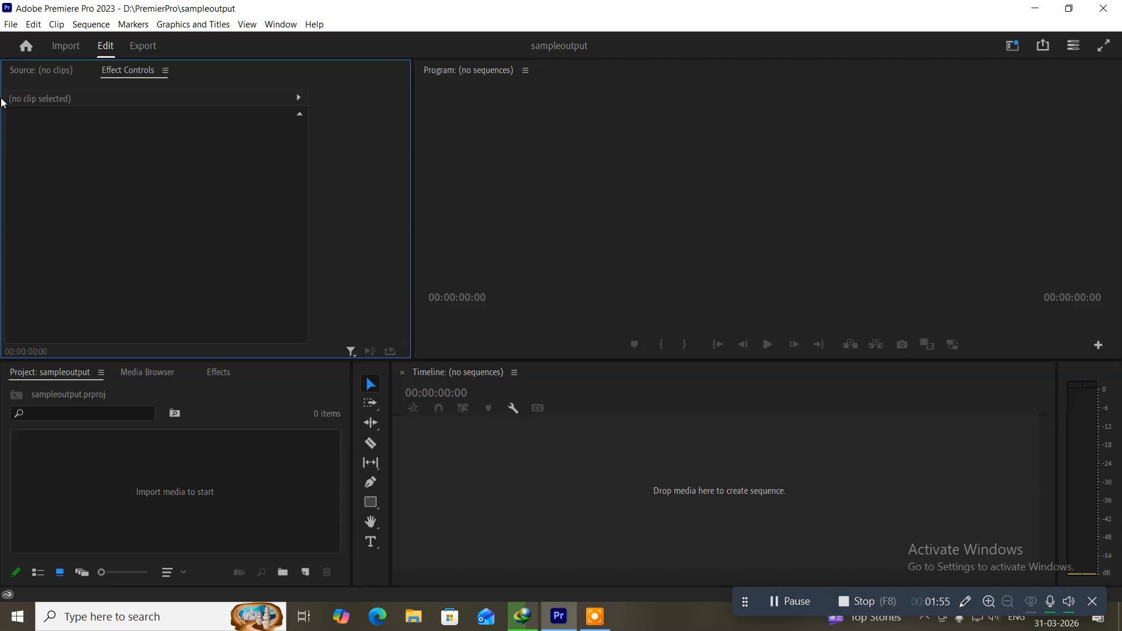
# Step: Create a new sequence from the HDV 1080p24 preset, keeping the name Sequence 01
pyautogui.click(12, 24)
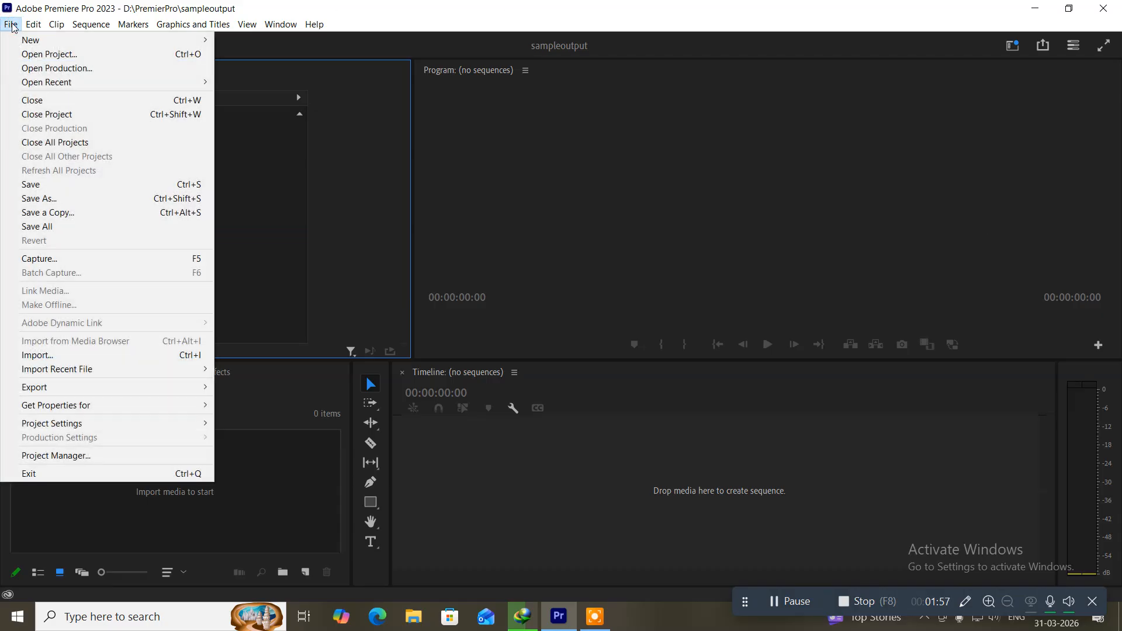
pyautogui.moveTo(20, 39)
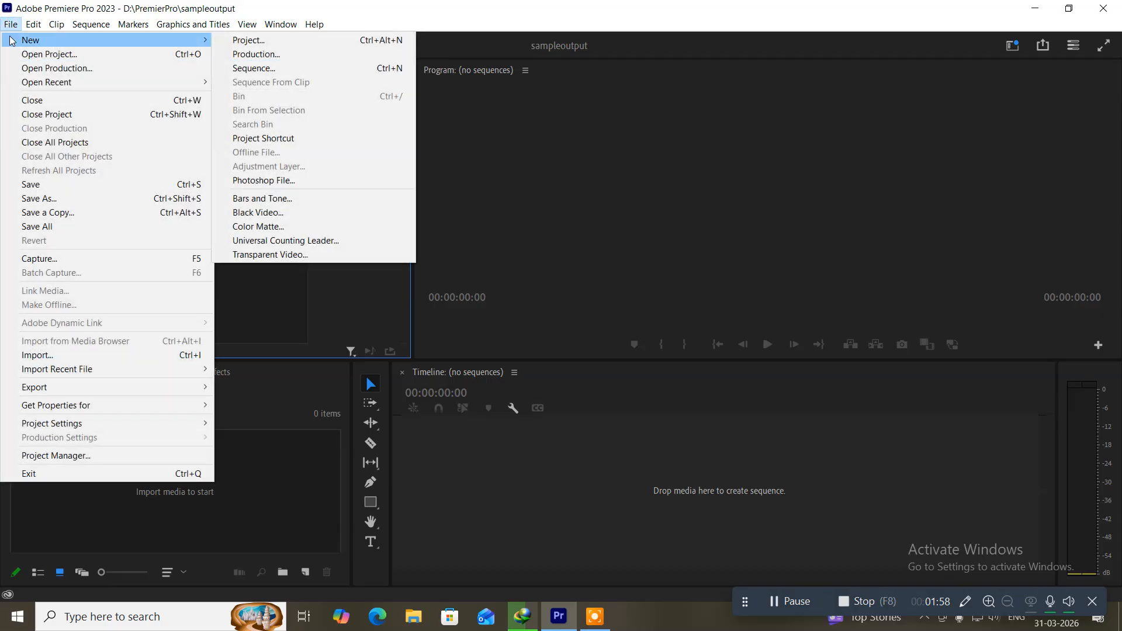
pyautogui.click(242, 69)
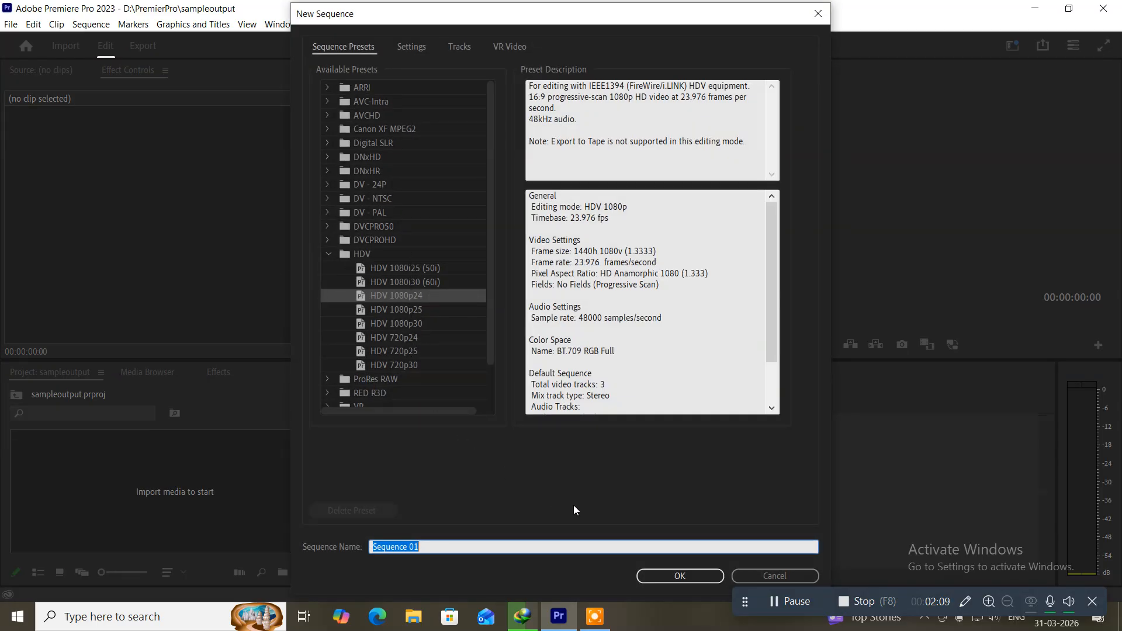
pyautogui.click(681, 577)
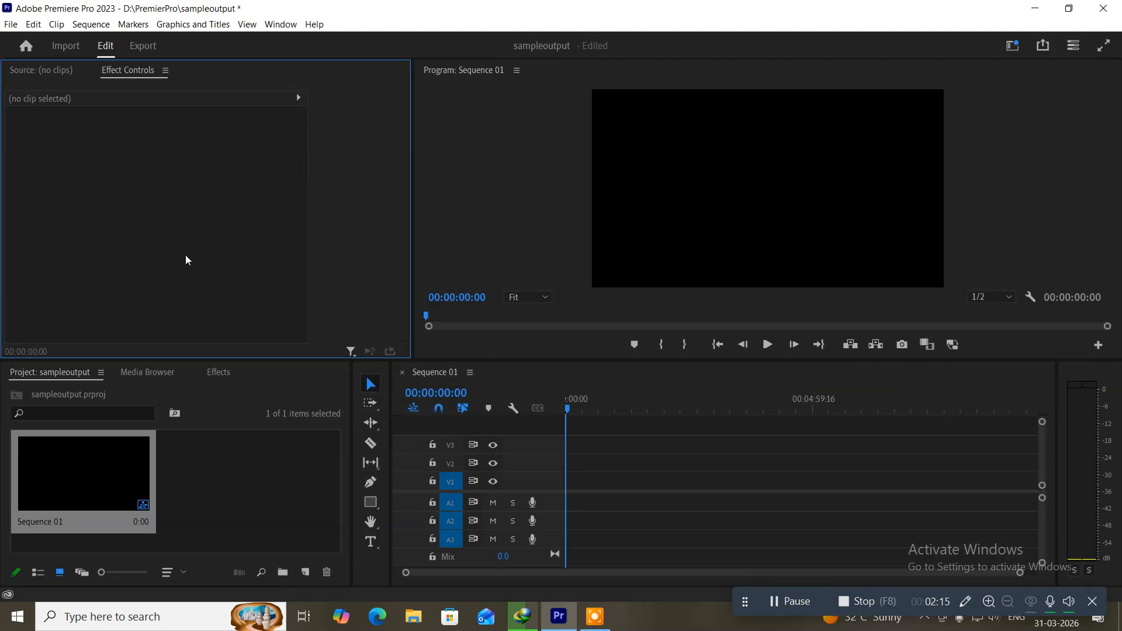
# Step: Import the three copyright free clips plus the Jaipur City Tour, Skyscraper Building City and Switzerland in 8K videos from Downloads\Video
pyautogui.doubleClick(266, 490)
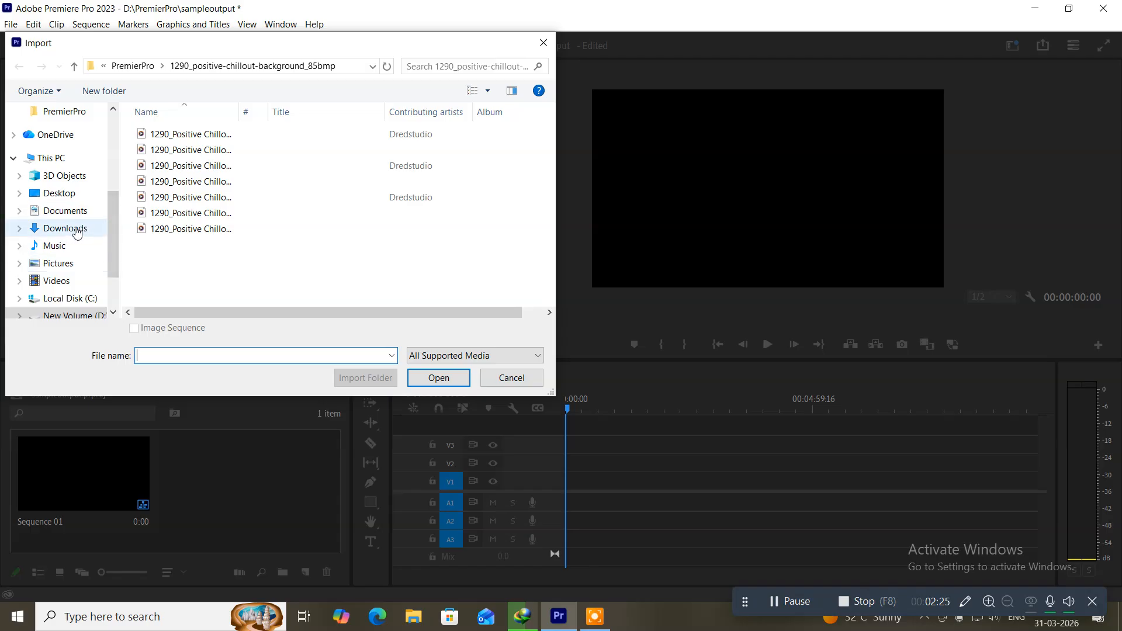
pyautogui.click(79, 233)
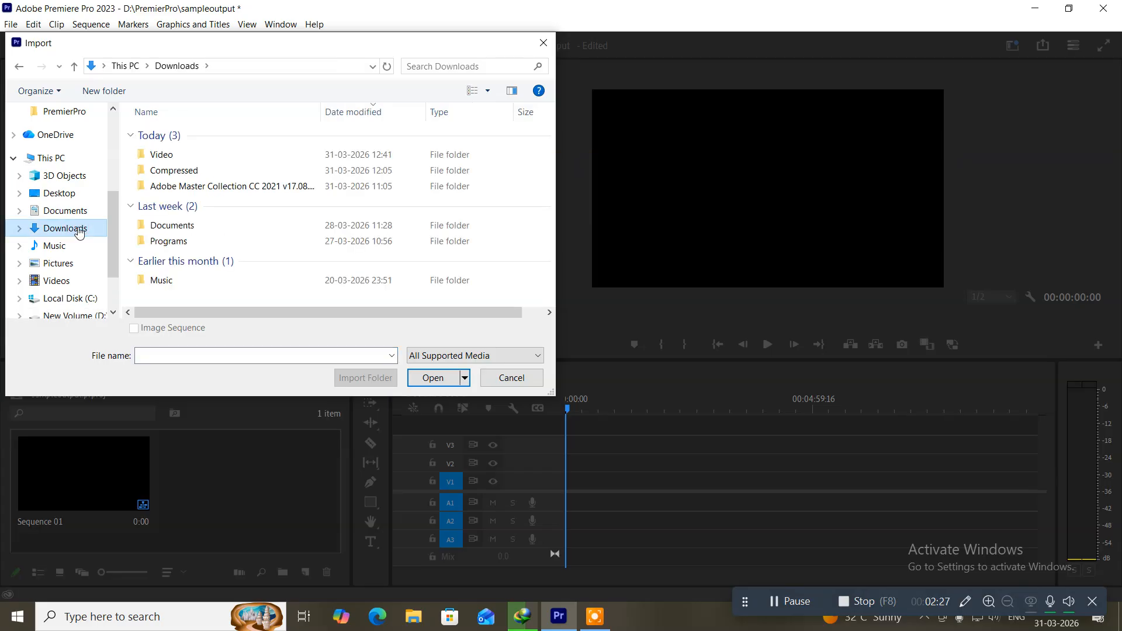
pyautogui.doubleClick(167, 159)
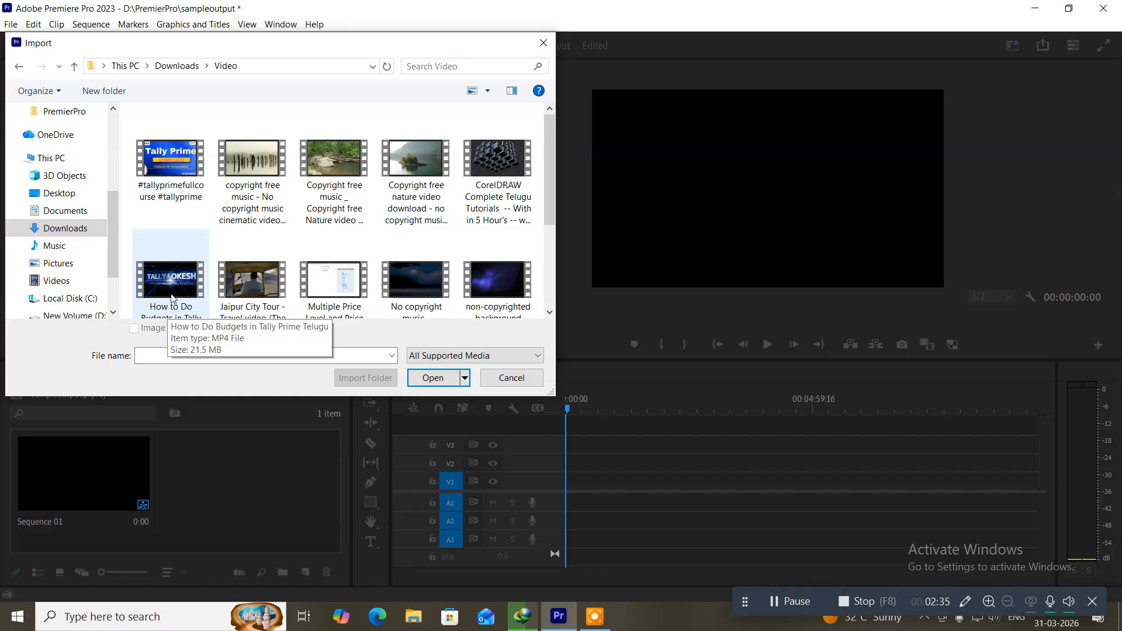
pyautogui.click(235, 180)
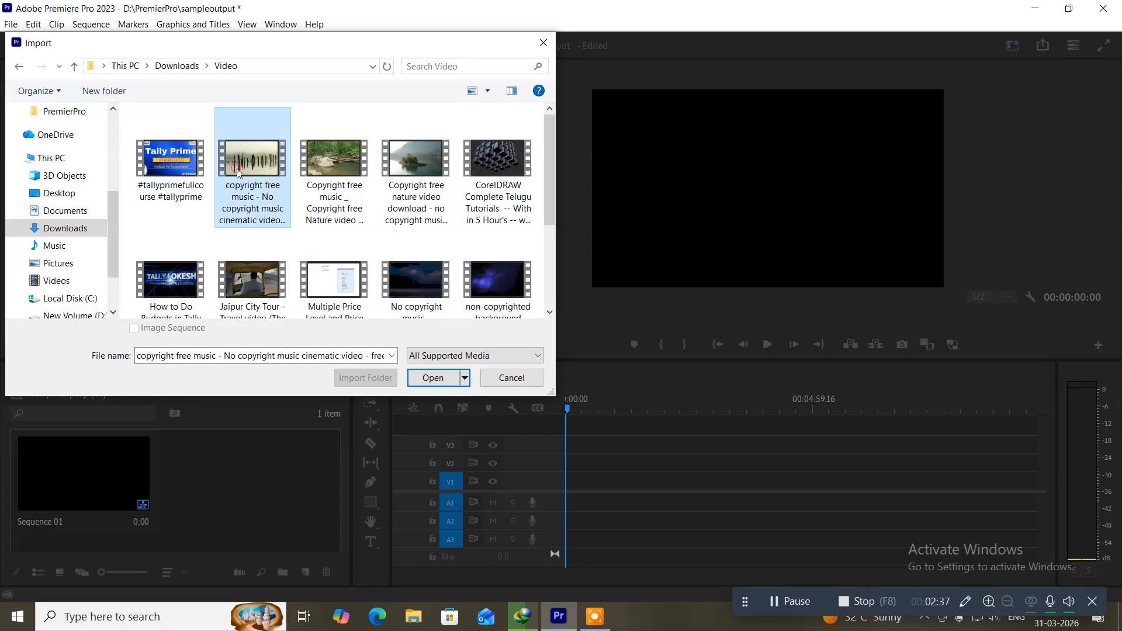
pyautogui.keyDown('ctrl'); pyautogui.click(301, 173); pyautogui.keyUp('ctrl')
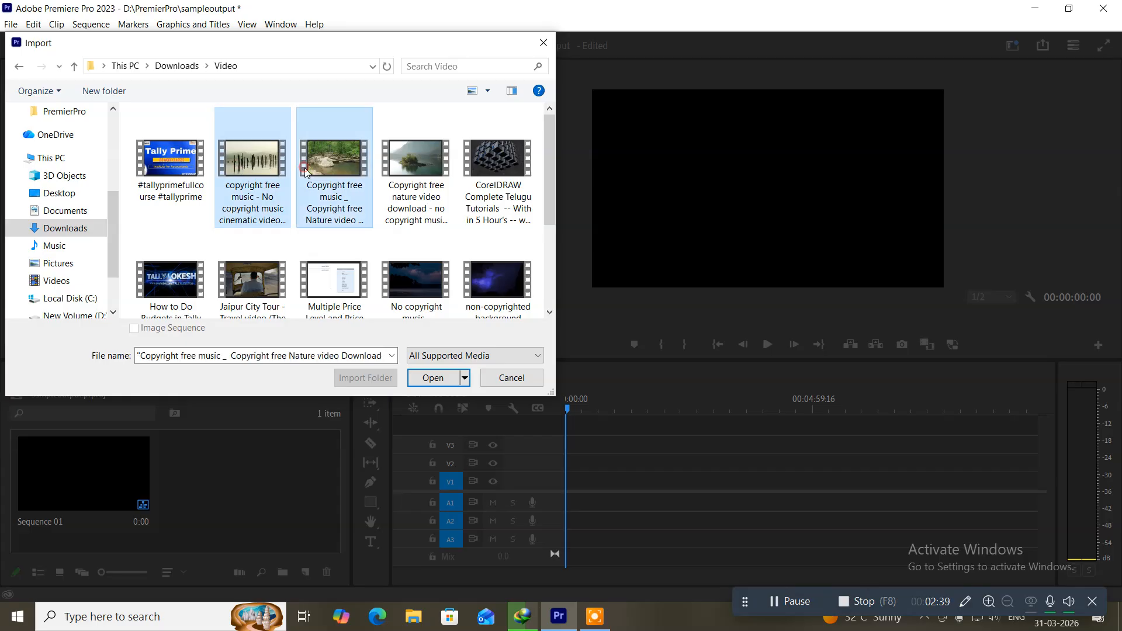
pyautogui.keyDown('ctrl'); pyautogui.click(389, 172); pyautogui.keyUp('ctrl')
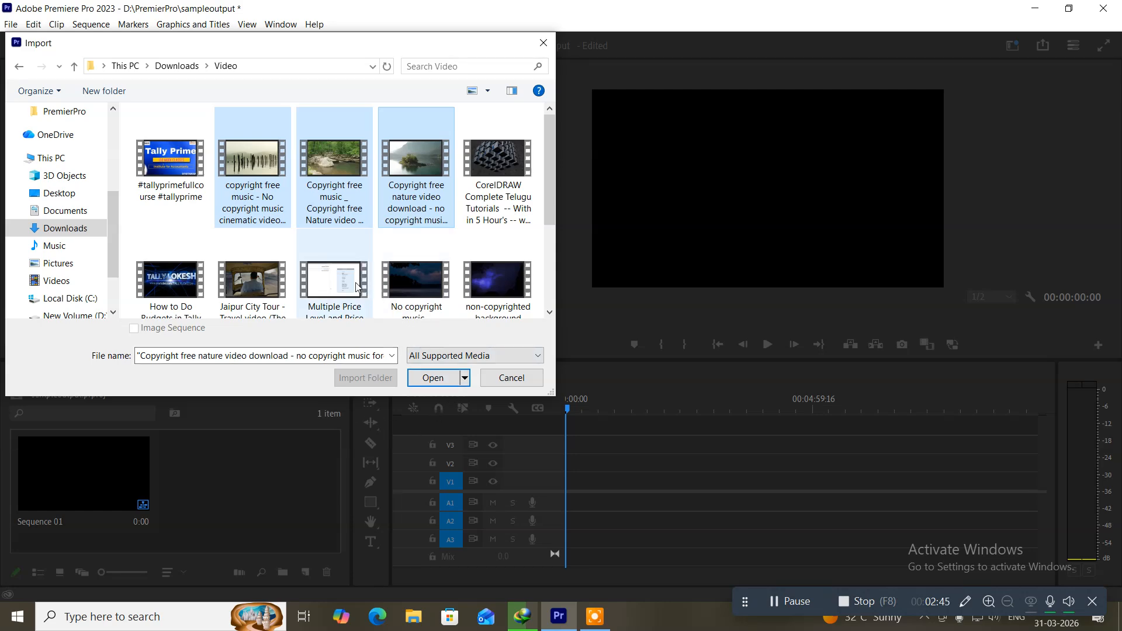
pyautogui.keyDown('ctrl'); pyautogui.click(260, 279); pyautogui.keyUp('ctrl')
pyautogui.scroll(-1, 336, 257)
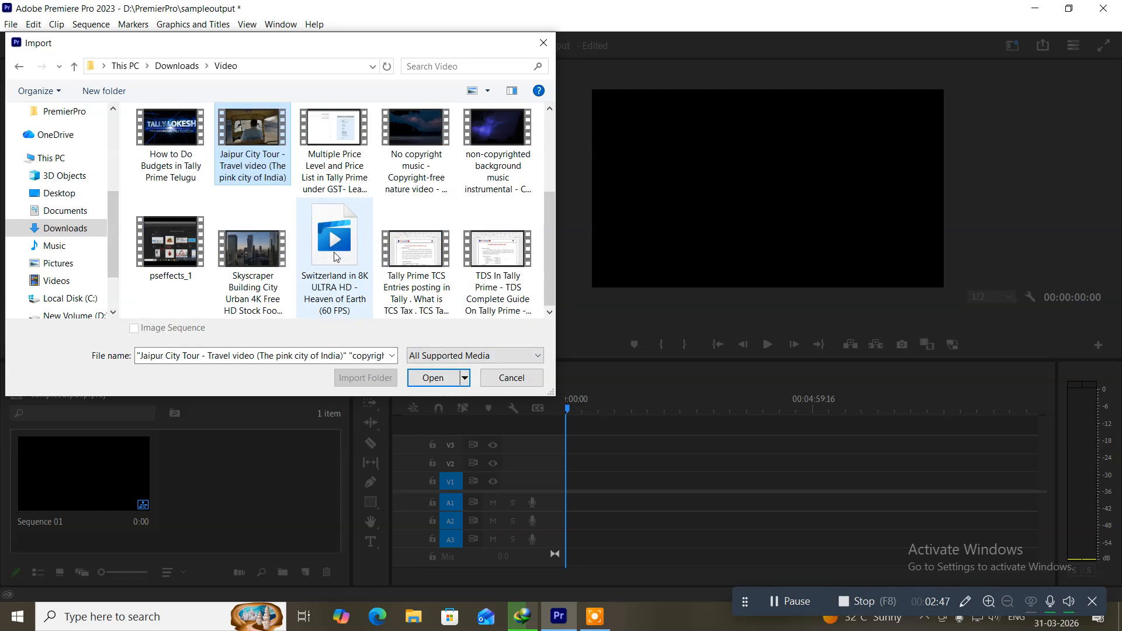
pyautogui.keyDown('ctrl'); pyautogui.click(259, 268); pyautogui.keyUp('ctrl')
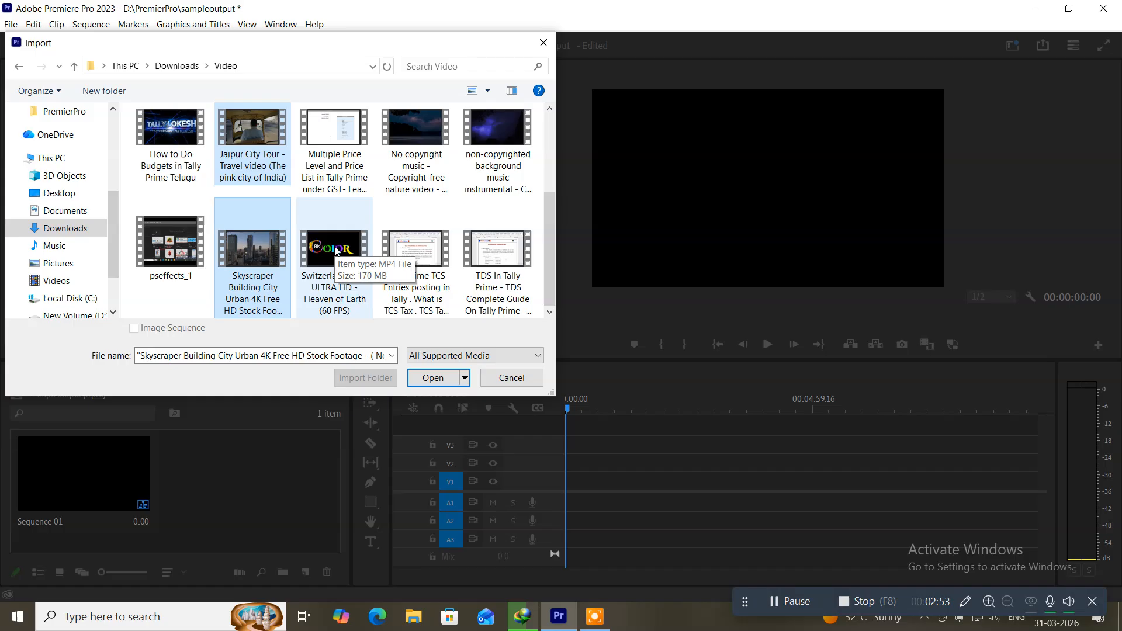
pyautogui.keyDown('ctrl'); pyautogui.click(336, 250); pyautogui.keyUp('ctrl')
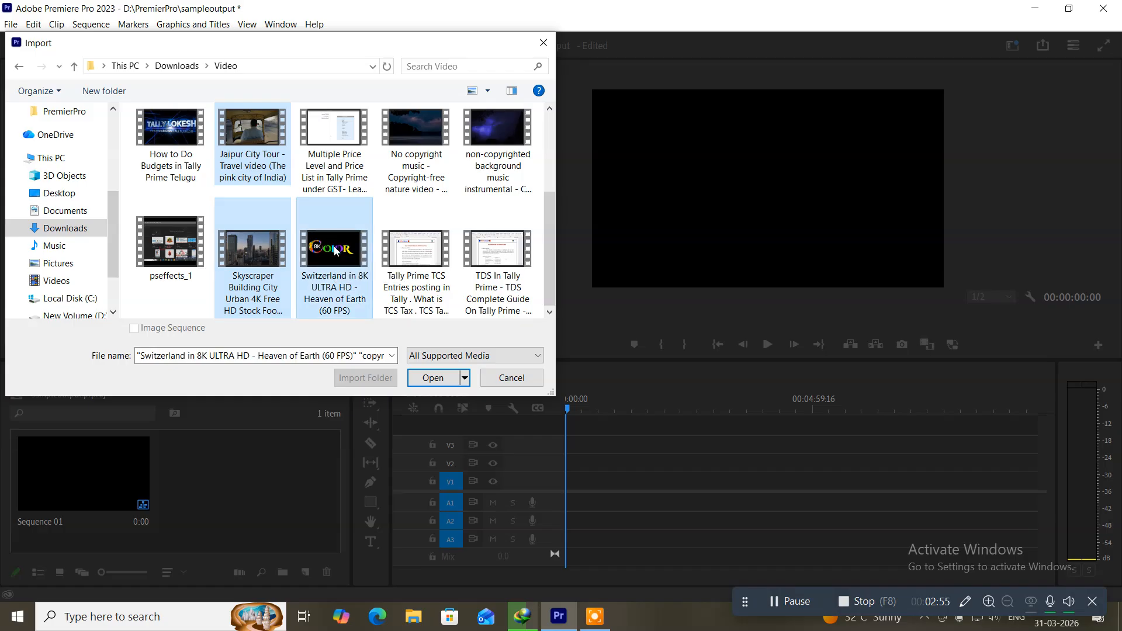
pyautogui.click(430, 380)
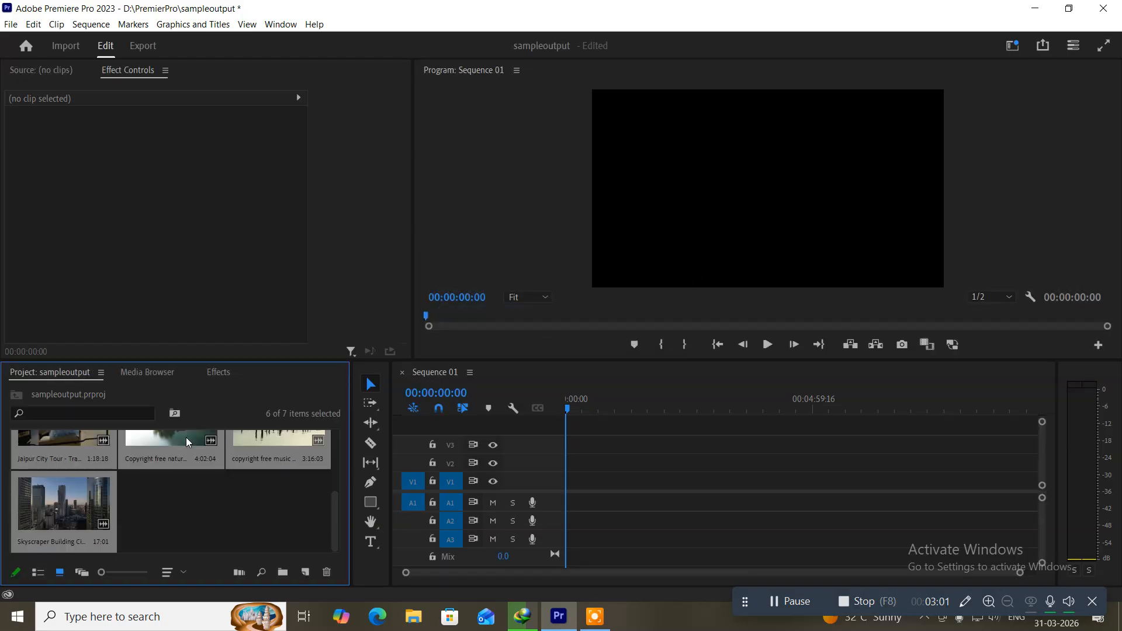
# Step: Place the forest stream clip at the start of track V1, keeping the existing sequence settings
pyautogui.scroll(3, 169, 474)
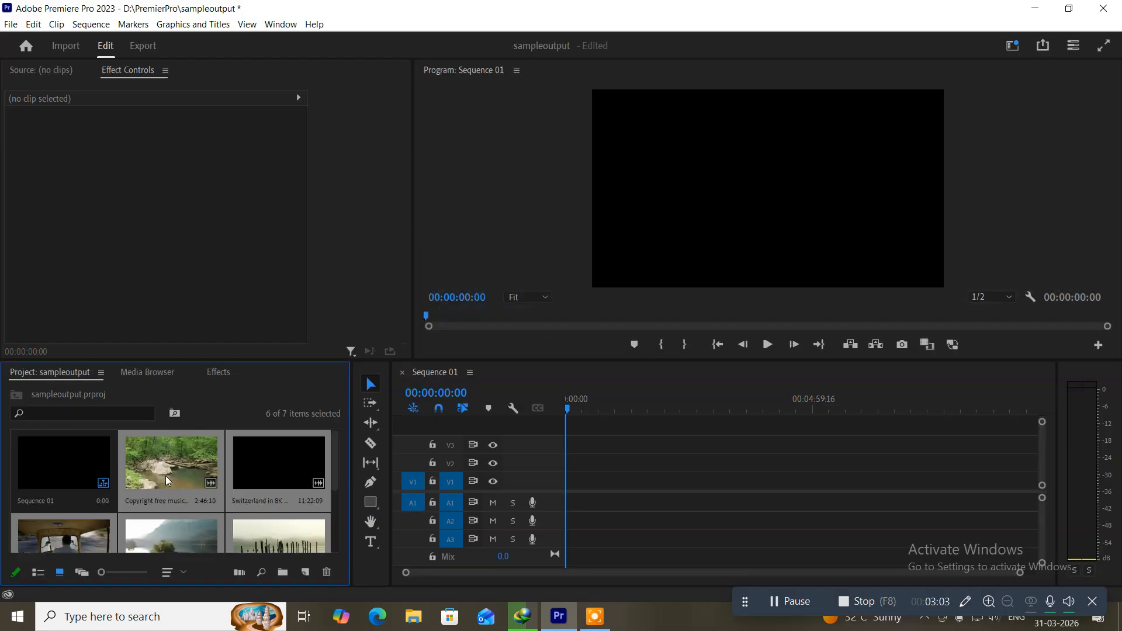
pyautogui.click(178, 493)
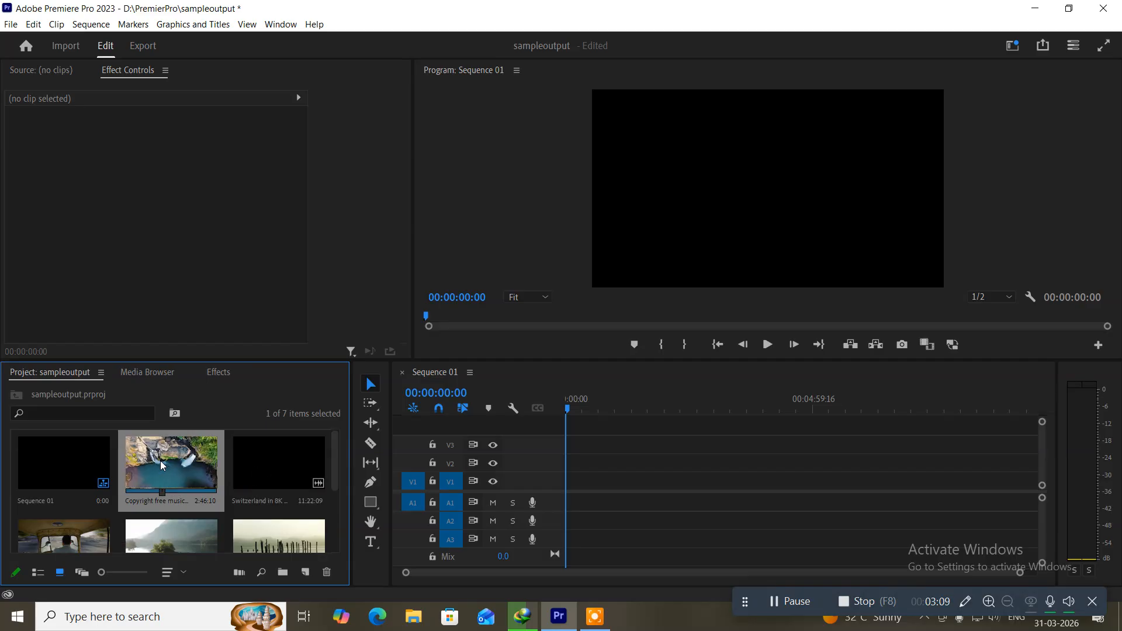
pyautogui.moveTo(162, 465); pyautogui.dragTo(556, 486)
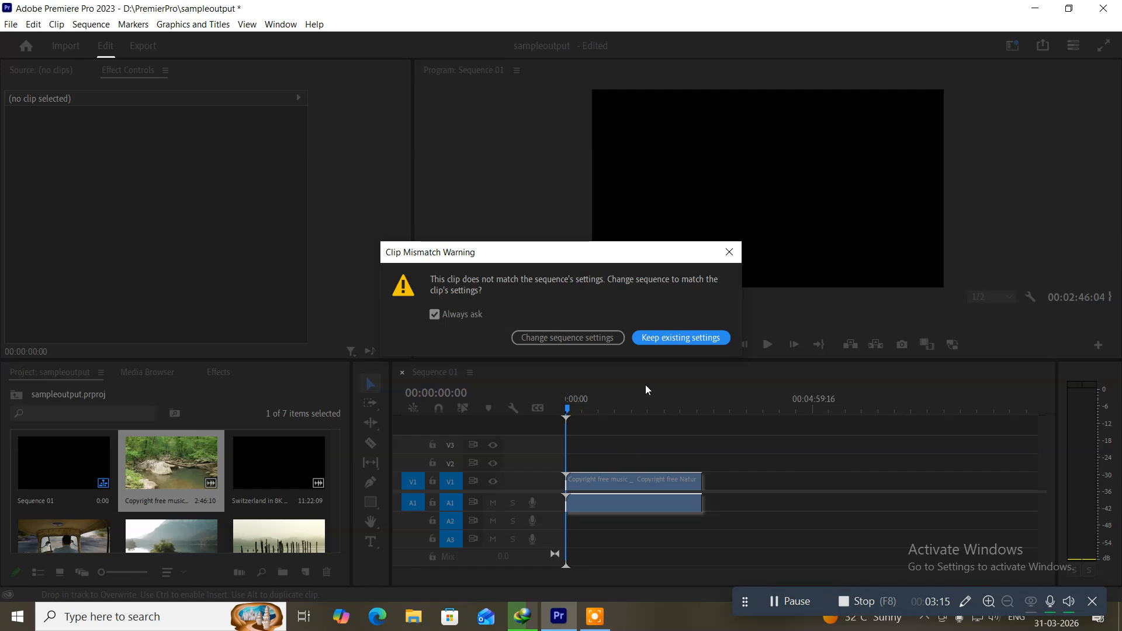
pyautogui.click(661, 345)
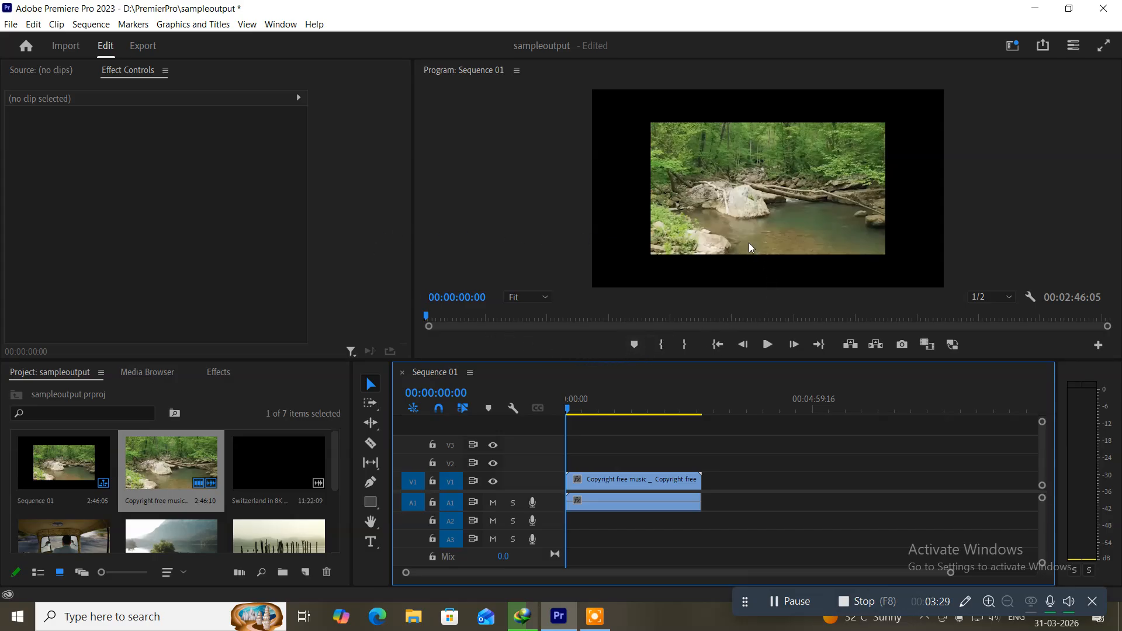
# Step: Scale the forest stream clip to 149 to fill the frame and preview its first seconds
pyautogui.click(622, 478)
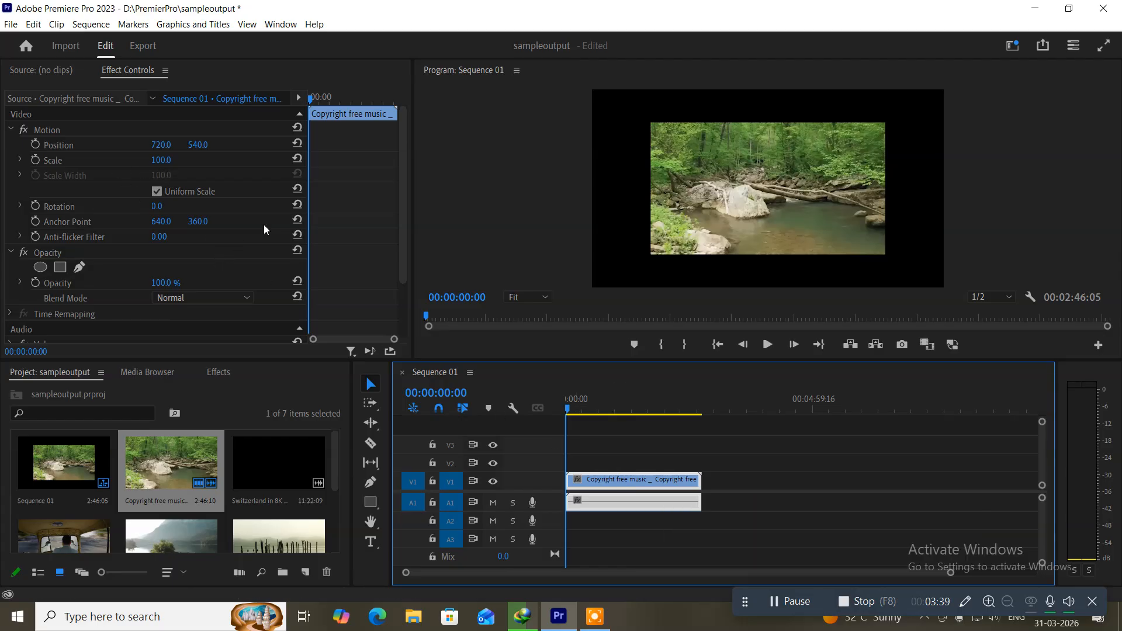
pyautogui.moveTo(159, 161); pyautogui.dragTo(188, 161)
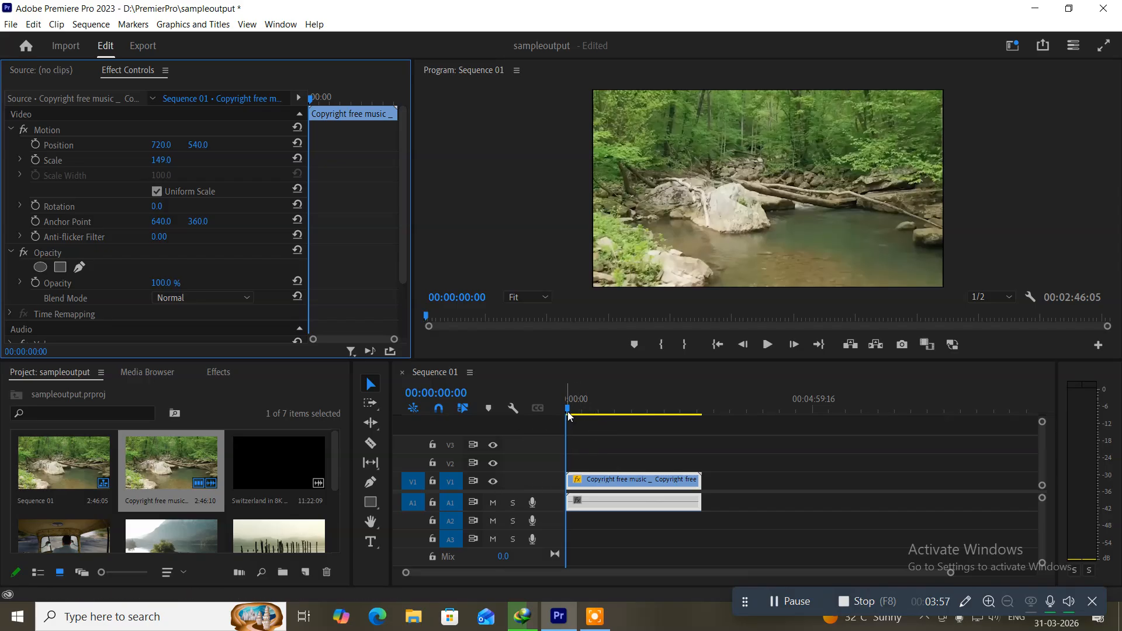
pyautogui.press('space')
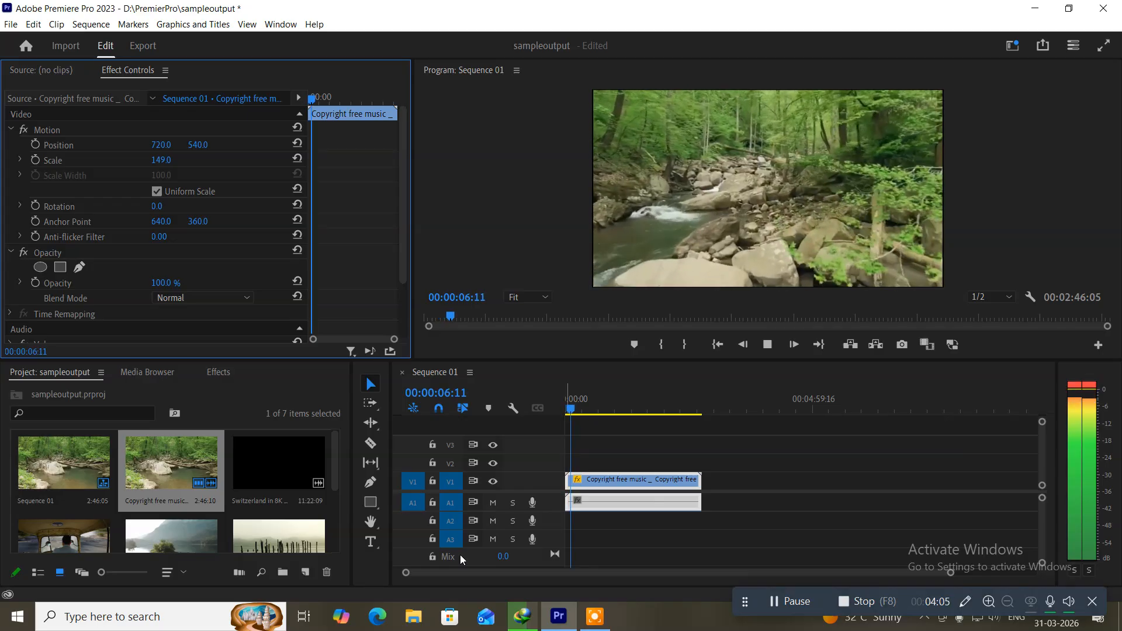
pyautogui.press('space')
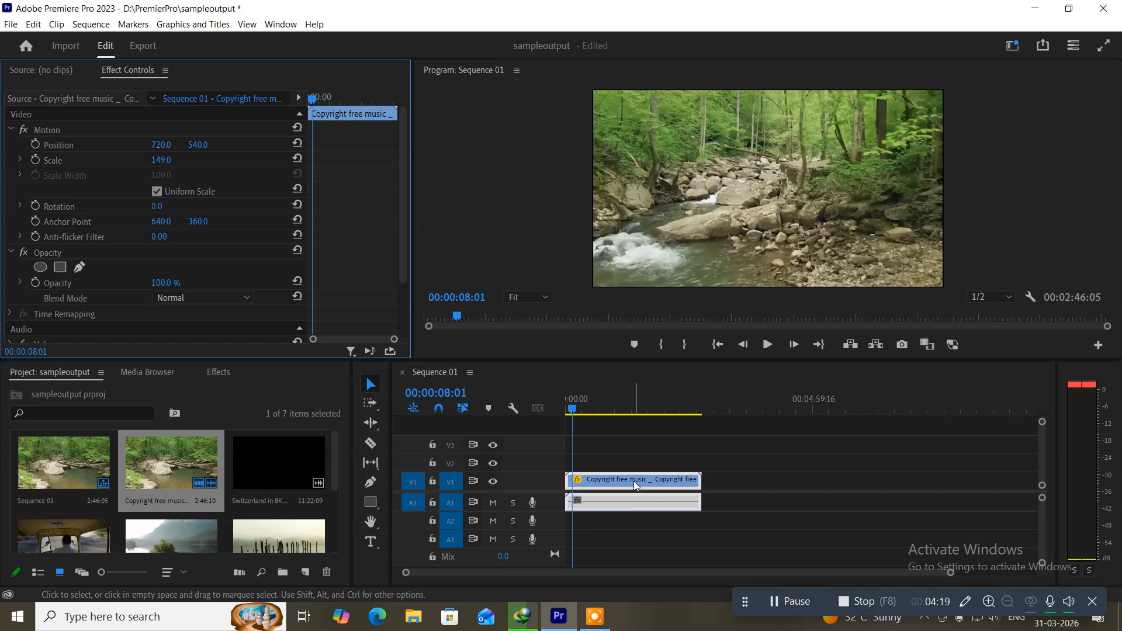
# Step: Unlink the stream clip's audio from its video and delete the audio from track A1
pyautogui.click(606, 484)
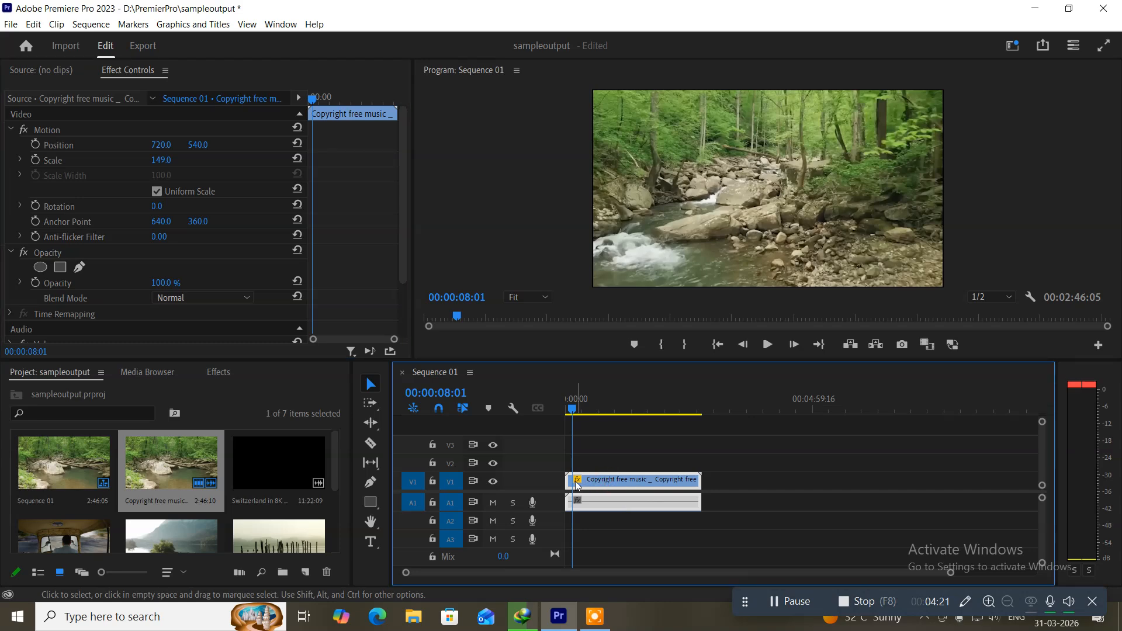
pyautogui.rightClick(611, 485)
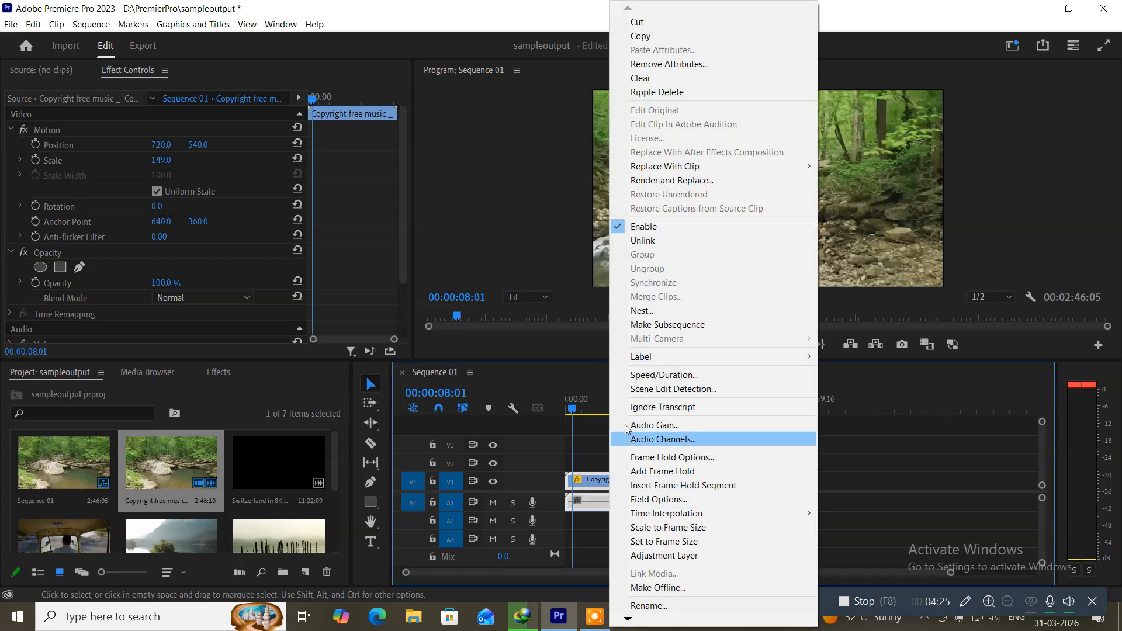
pyautogui.click(648, 243)
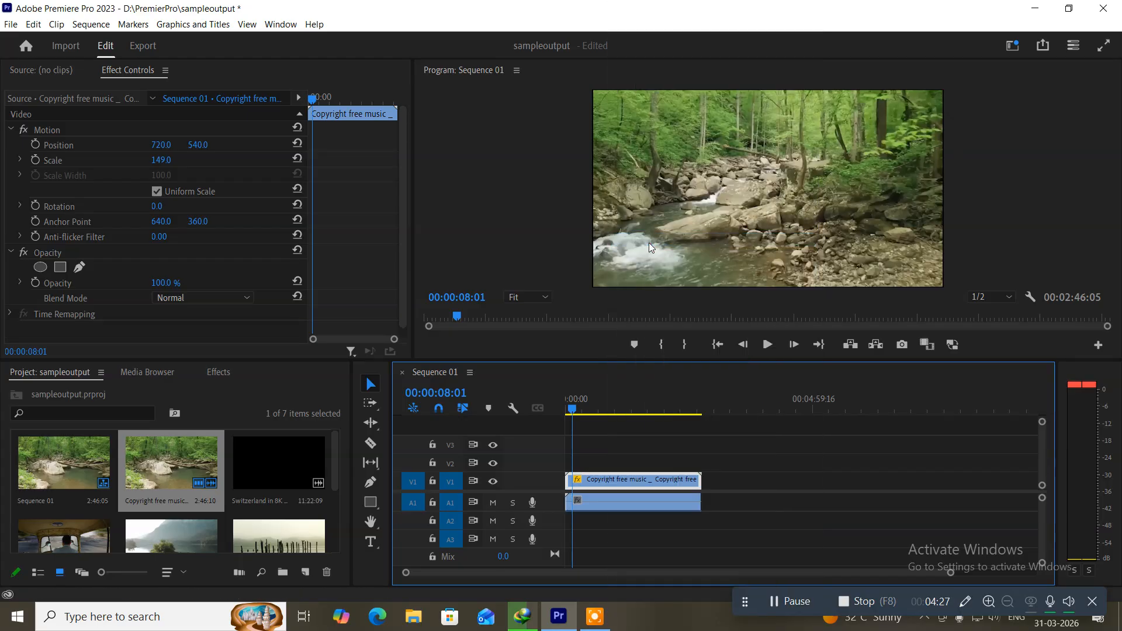
pyautogui.click(636, 524)
pyautogui.click(637, 504)
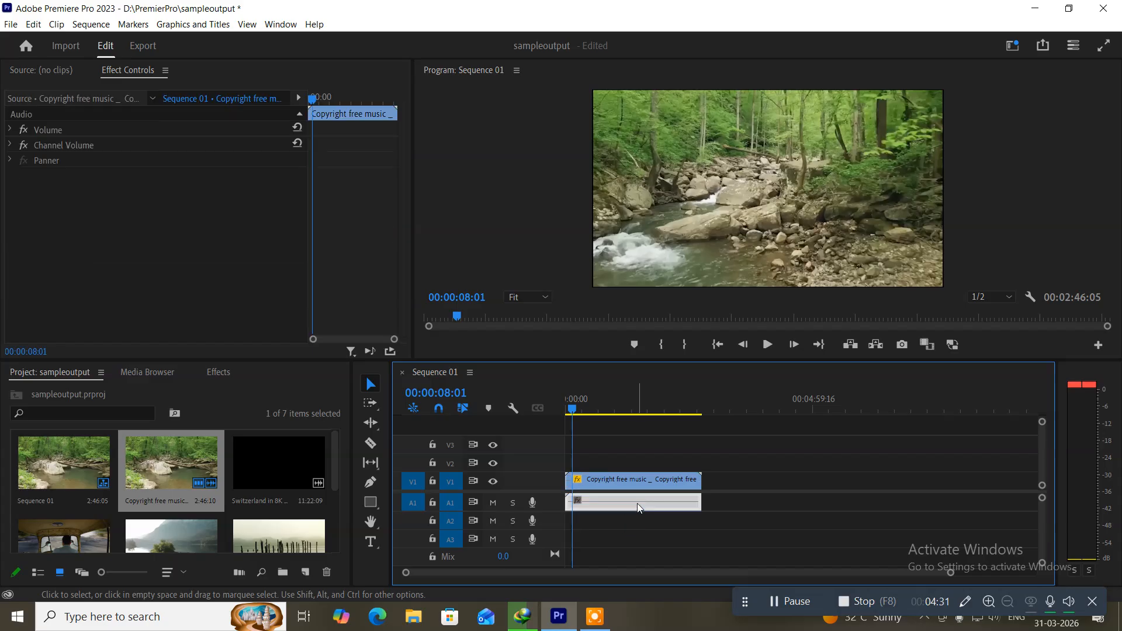
pyautogui.press('Delete')
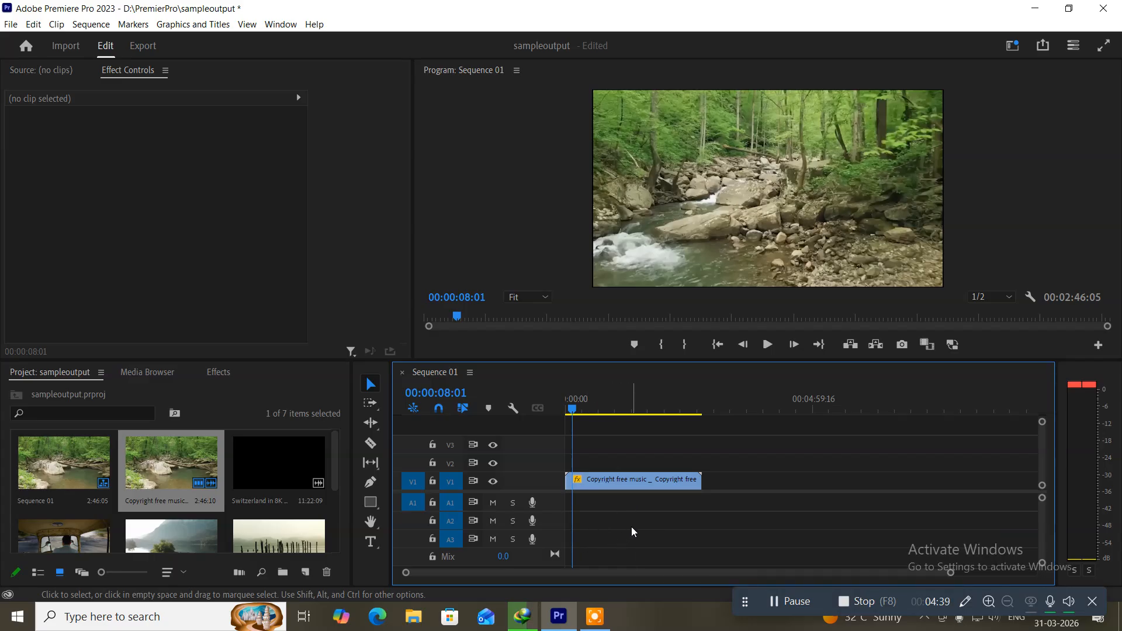
# Step: Play back the video-only clip, replay it from the beginning, and move the playhead back to about 00:00:07:02
pyautogui.press('space')
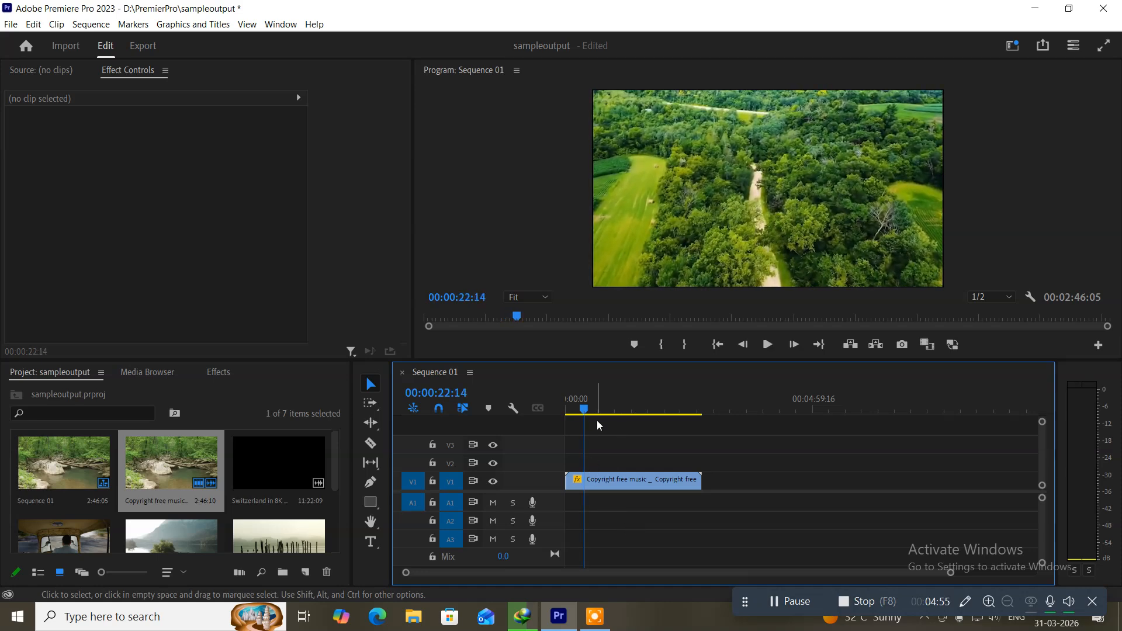
pyautogui.click(583, 408)
pyautogui.moveTo(584, 408); pyautogui.dragTo(555, 405)
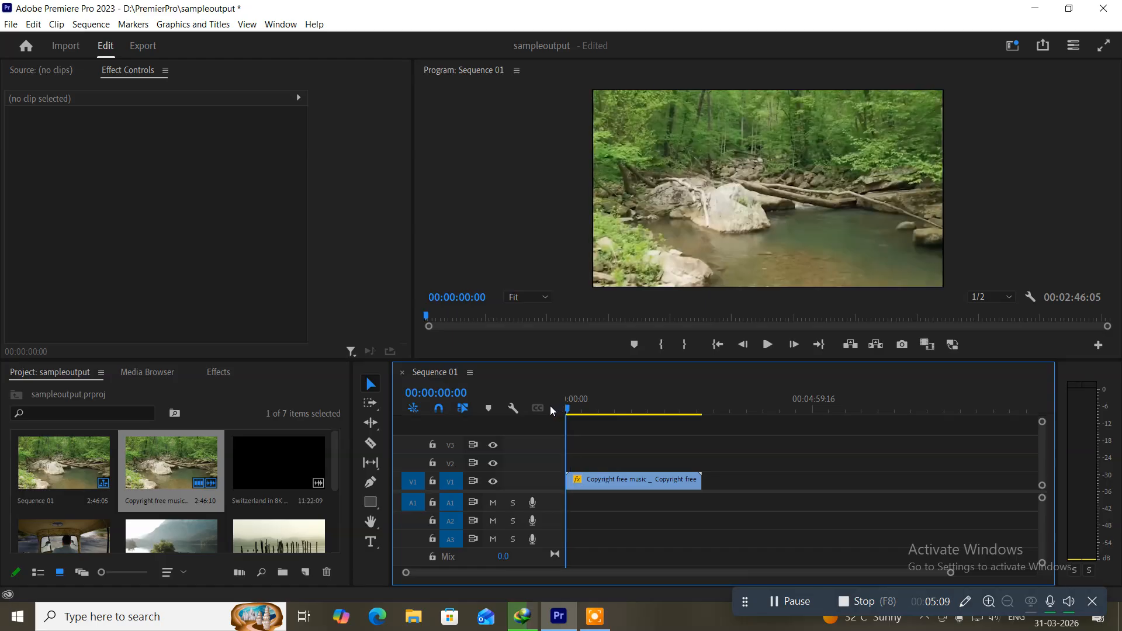
pyautogui.press('space')
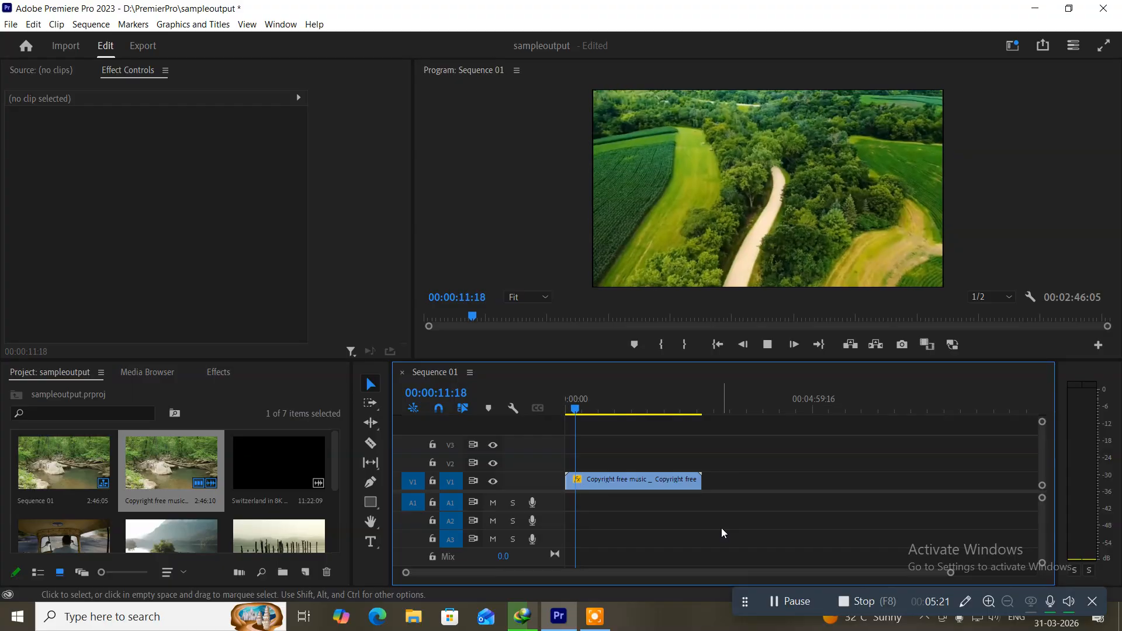
pyautogui.press('space')
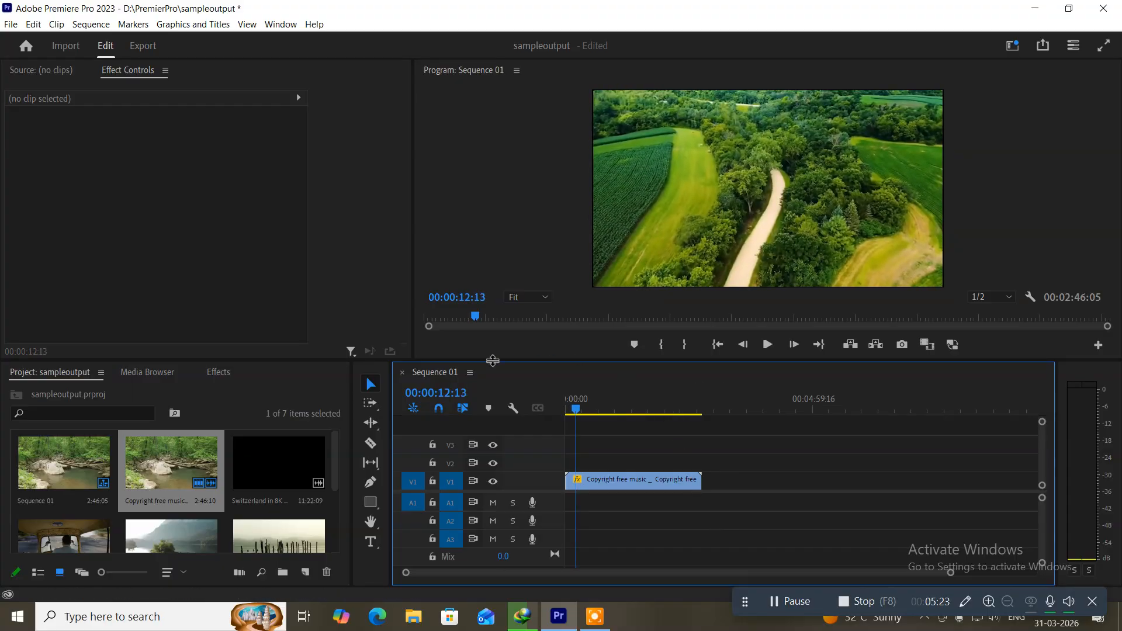
pyautogui.moveTo(579, 415); pyautogui.dragTo(573, 415)
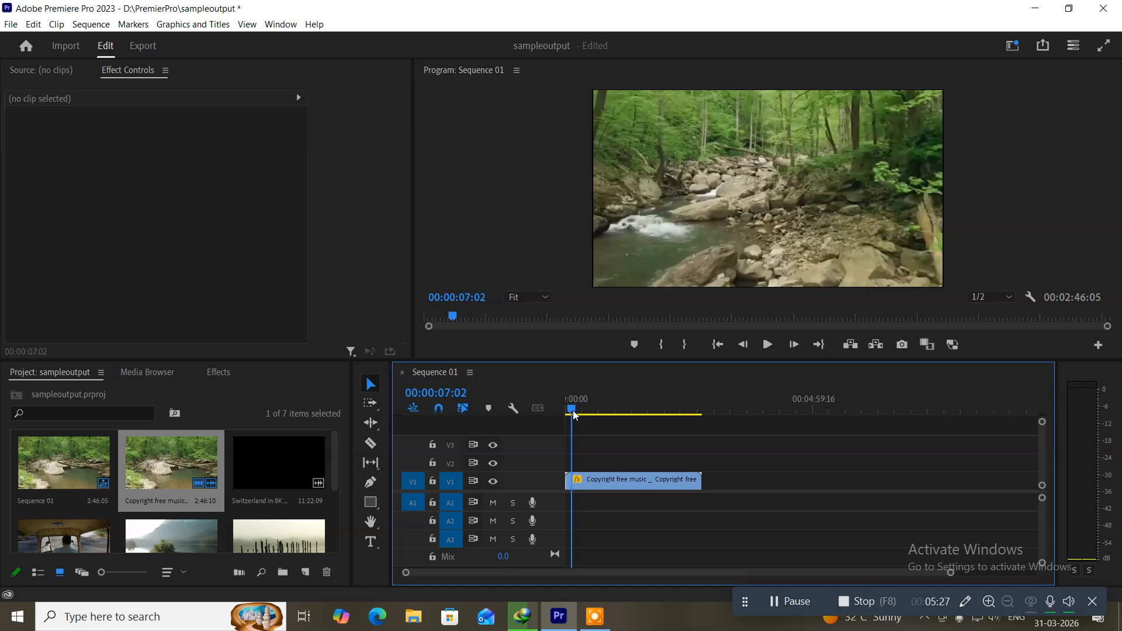
# Step: Split the forest stream clip at 00:00:08:17 and delete the portion after the cut
pyautogui.press('space')
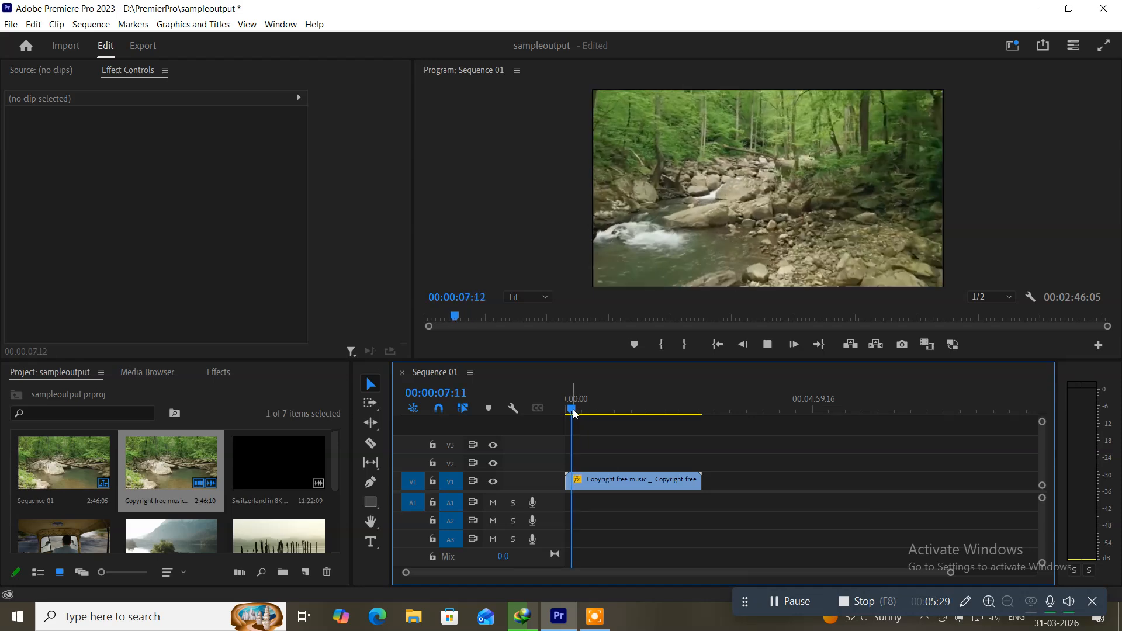
pyautogui.press('space')
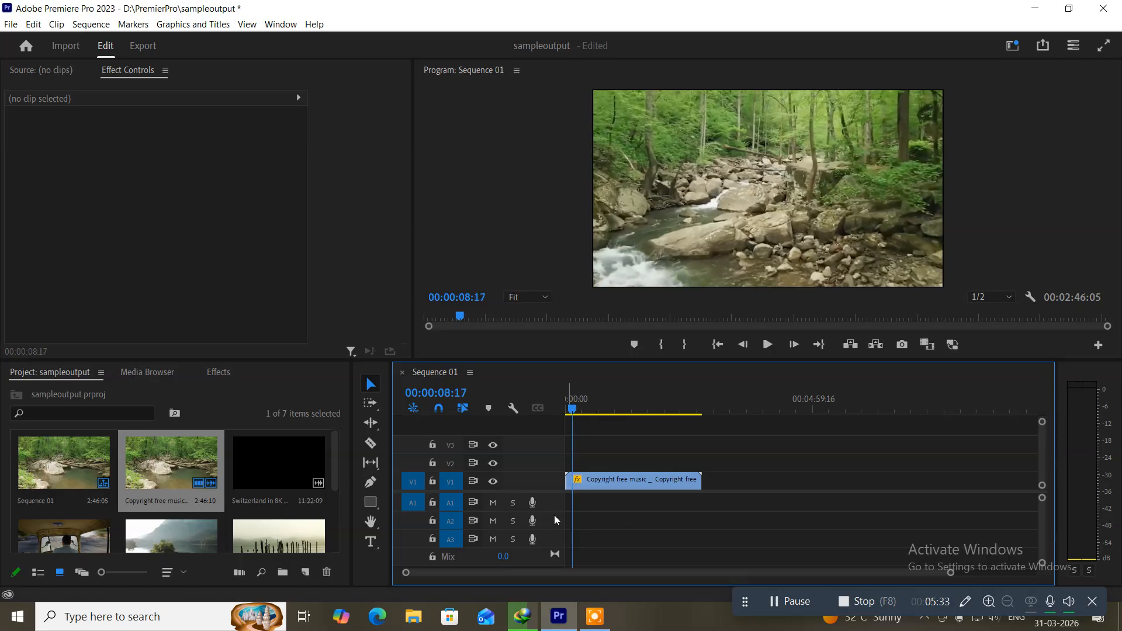
pyautogui.click(374, 446)
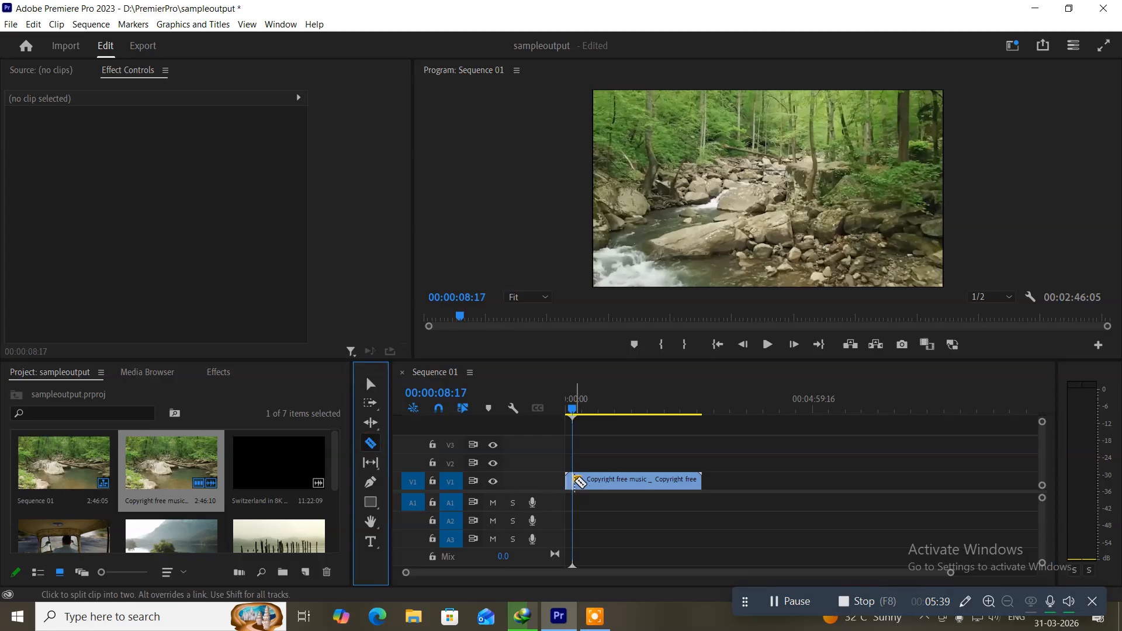
pyautogui.click(575, 481)
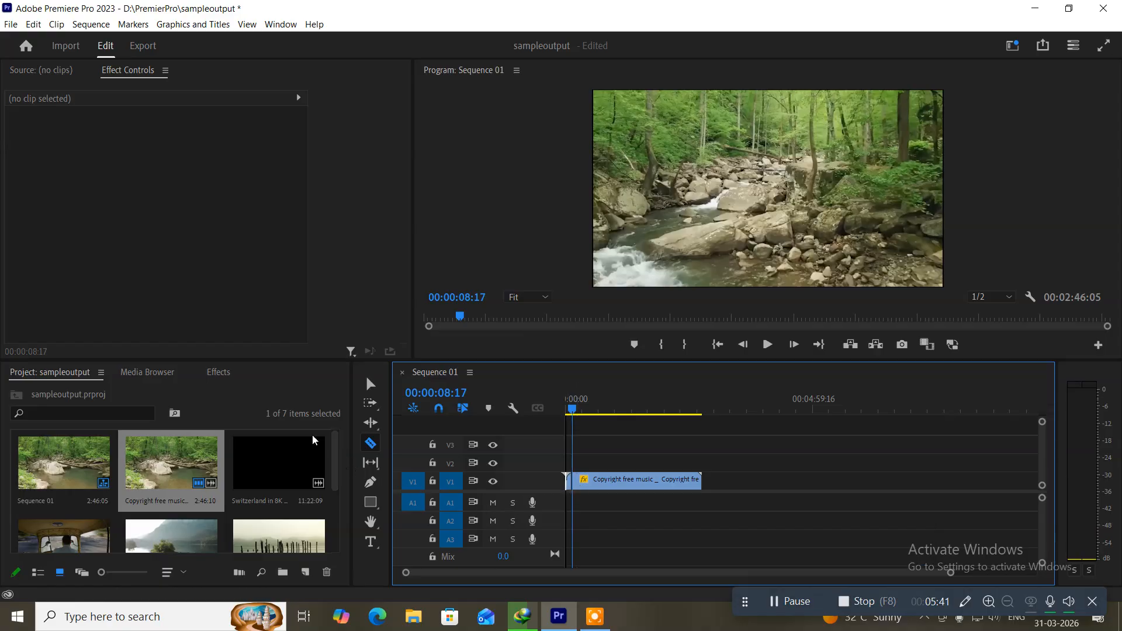
pyautogui.click(373, 386)
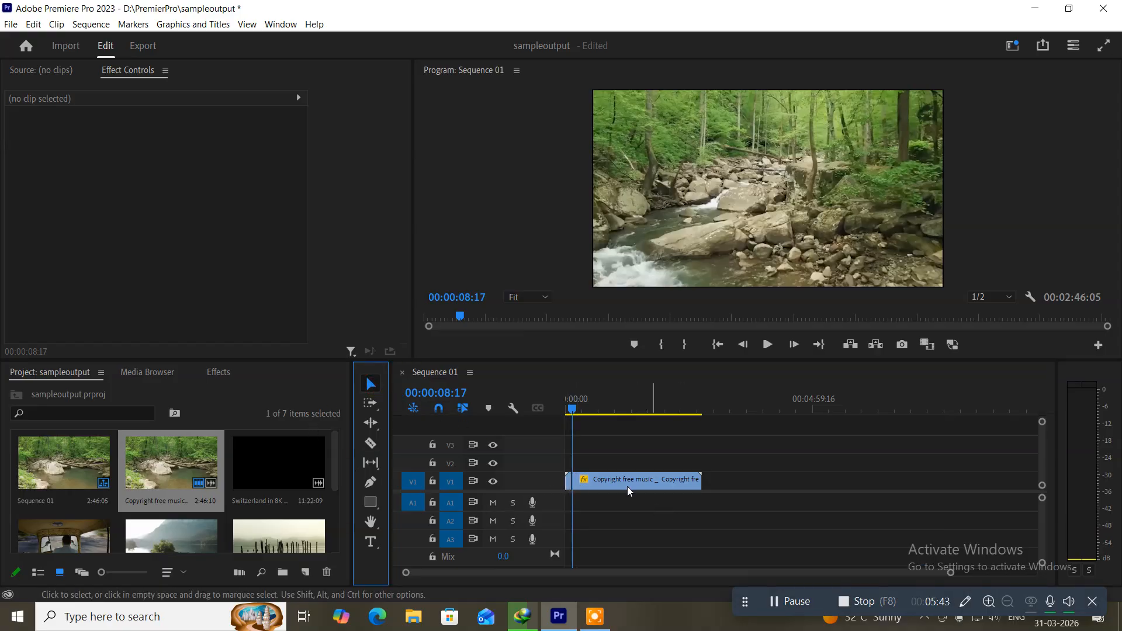
pyautogui.click(610, 483)
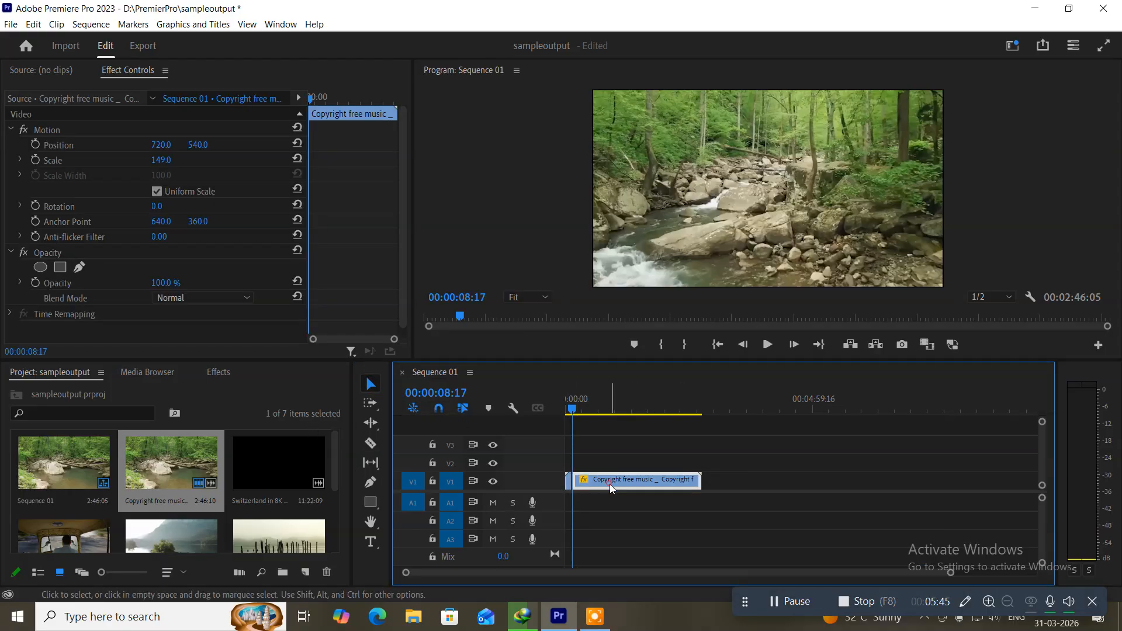
pyautogui.press('Delete')
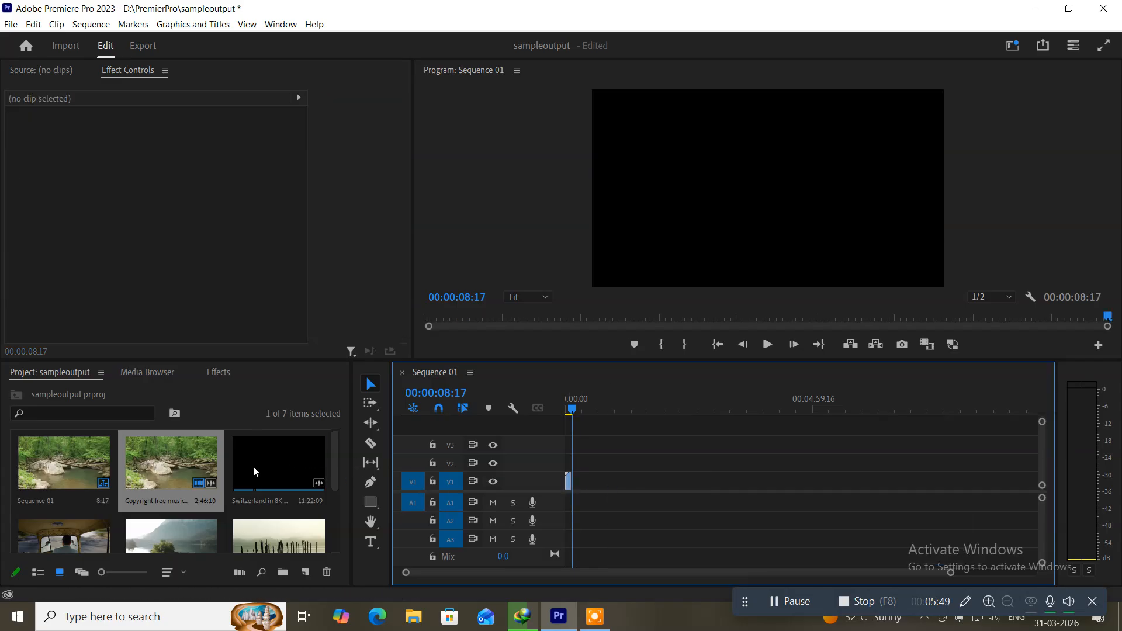
# Step: Place the Copyright free nature video clip on tracks V1 and A1, leaving a gap after the trimmed stream clip
pyautogui.scroll(-2, 254, 471)
pyautogui.scroll(2, 255, 471)
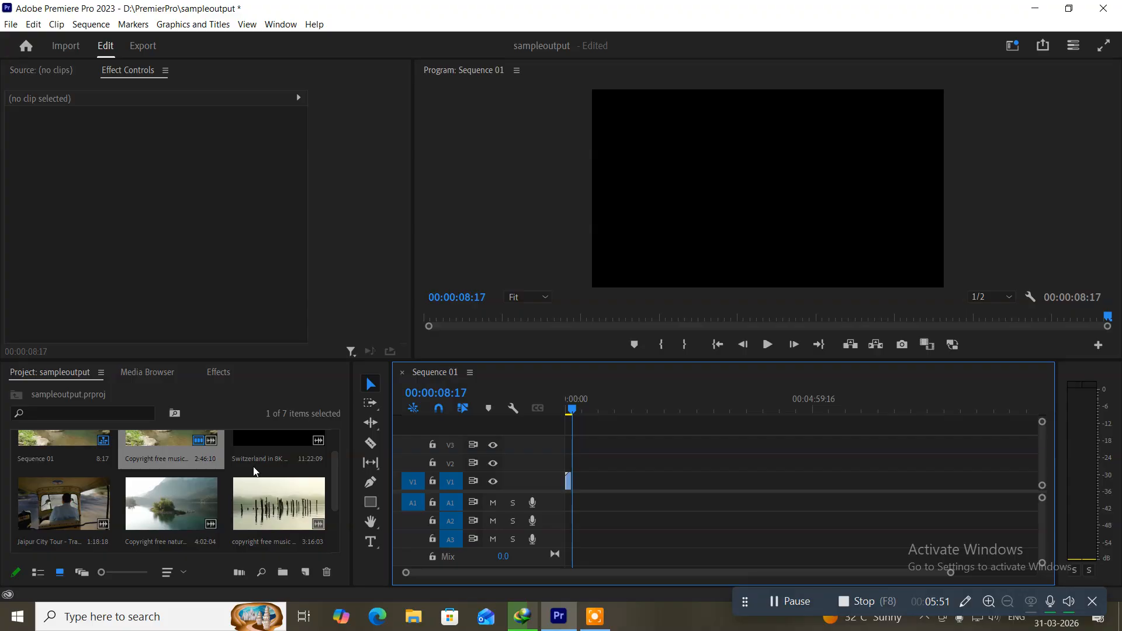
pyautogui.click(187, 497)
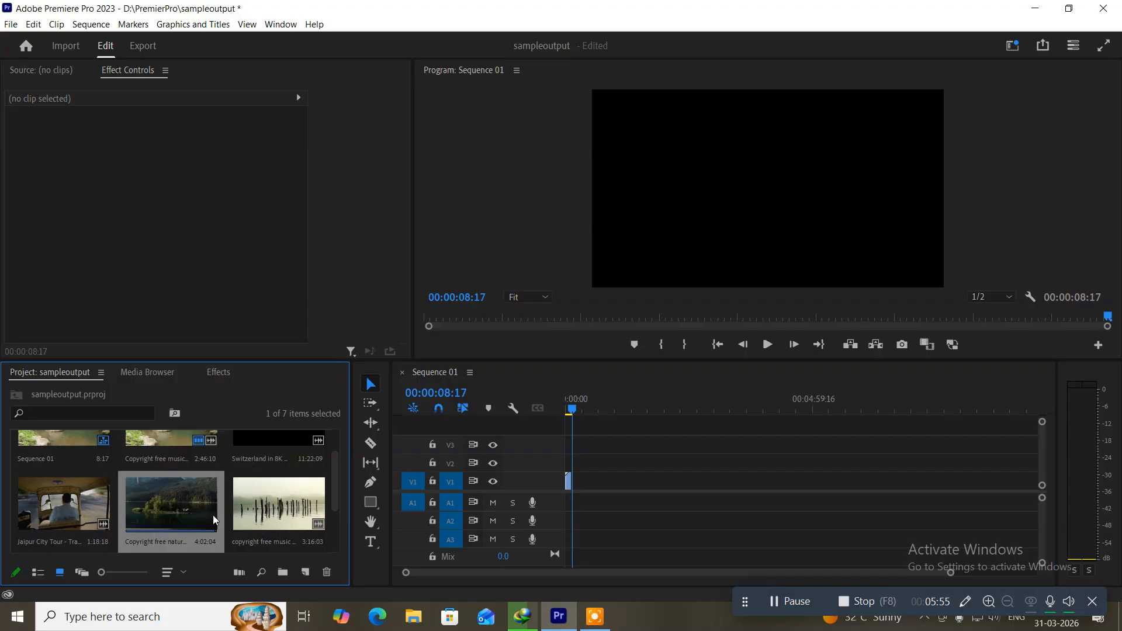
pyautogui.moveTo(171, 503); pyautogui.dragTo(589, 487)
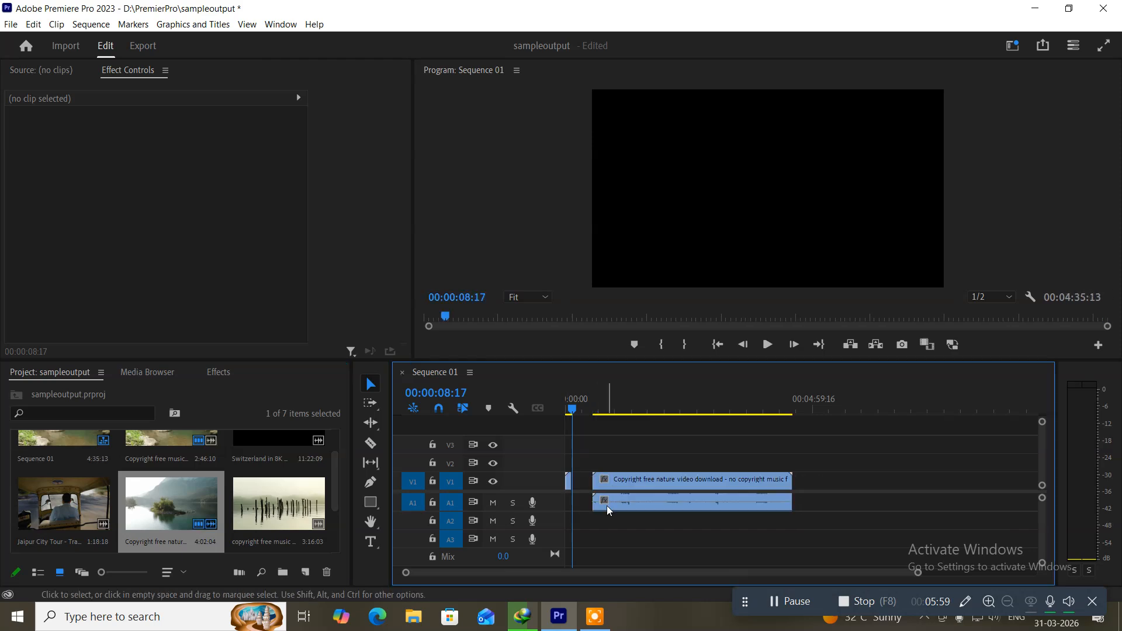
# Step: Scale the nature video clip to 152 so it fills the frame, checking it at 00:01:05:12
pyautogui.moveTo(572, 416); pyautogui.dragTo(618, 414)
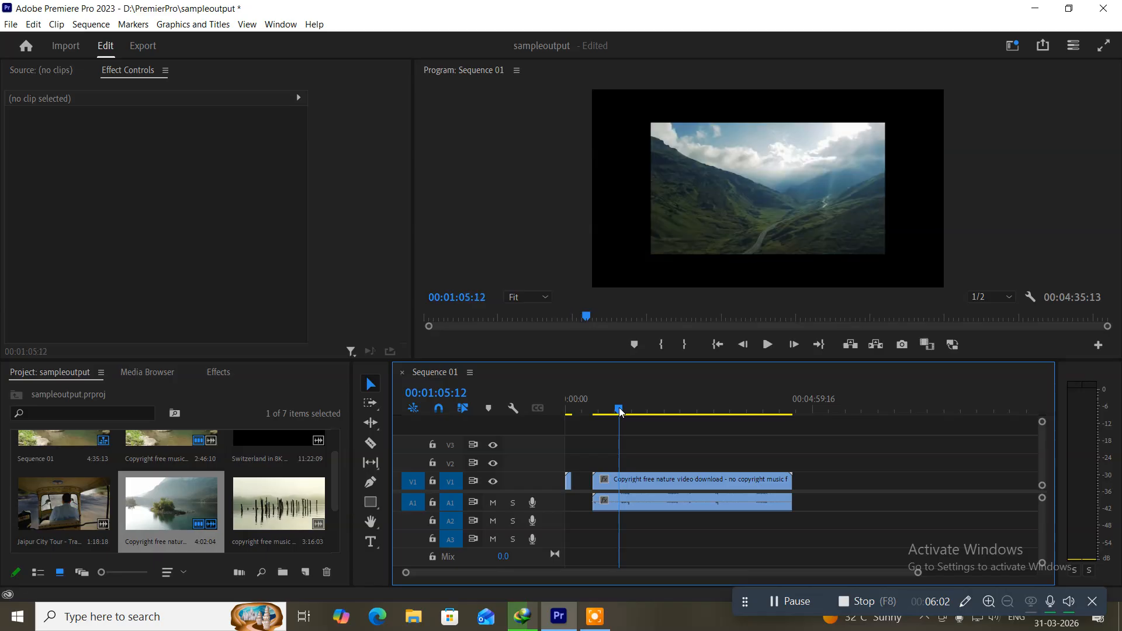
pyautogui.click(656, 481)
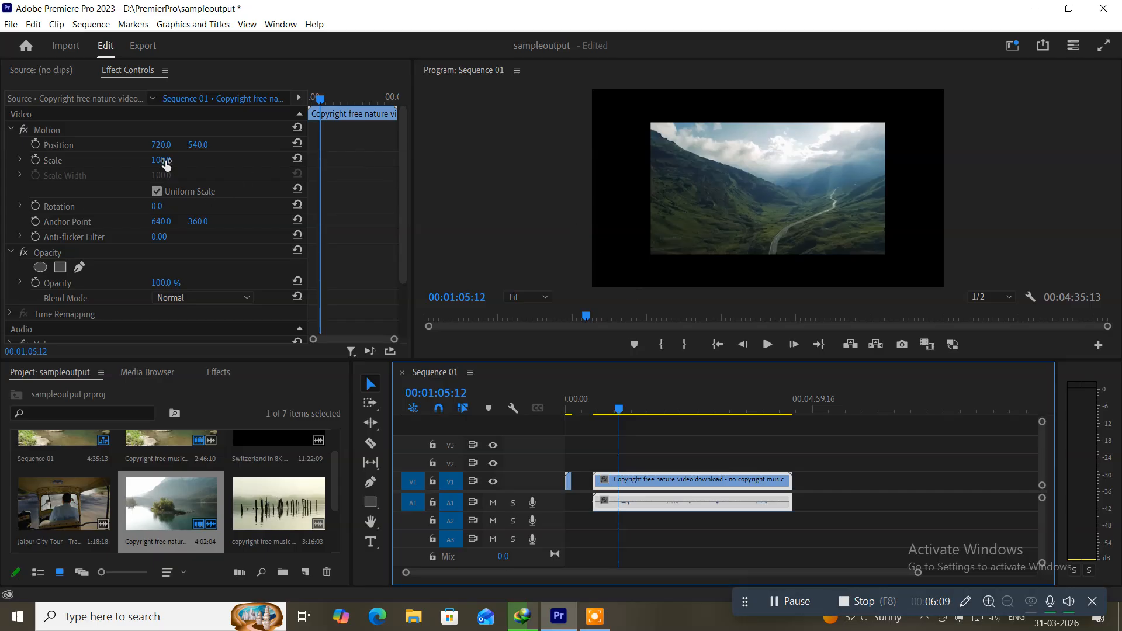
pyautogui.moveTo(166, 165); pyautogui.dragTo(197, 166)
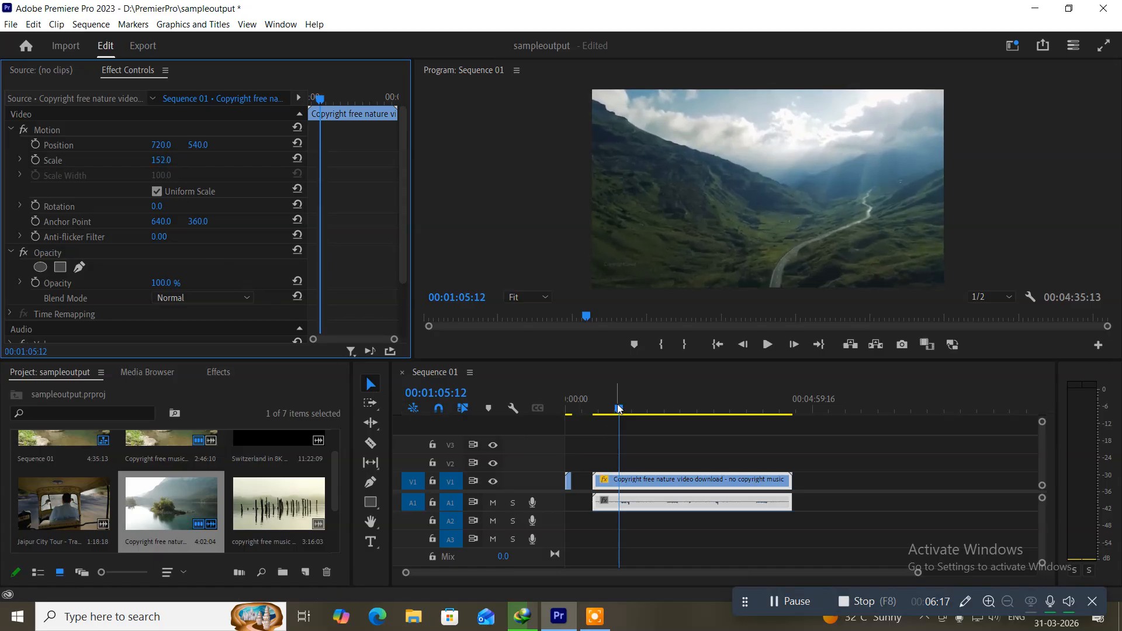
# Step: Play through the nature clip to find the start of the valley shot and park the playhead at 00:01:02:10
pyautogui.moveTo(622, 411); pyautogui.dragTo(594, 416)
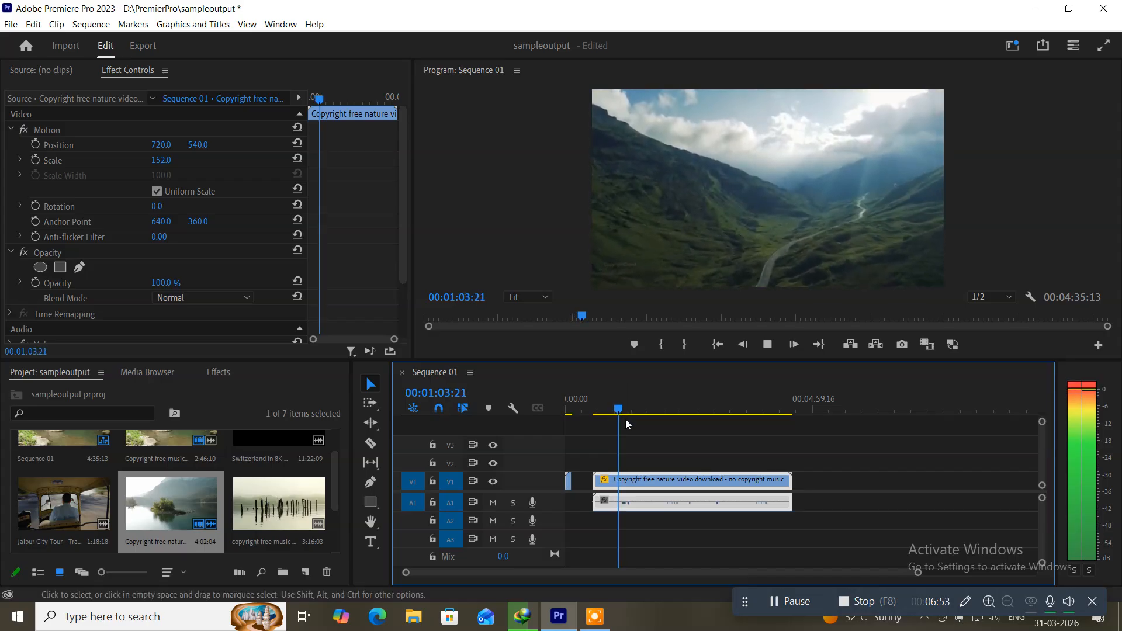
pyautogui.press('space')
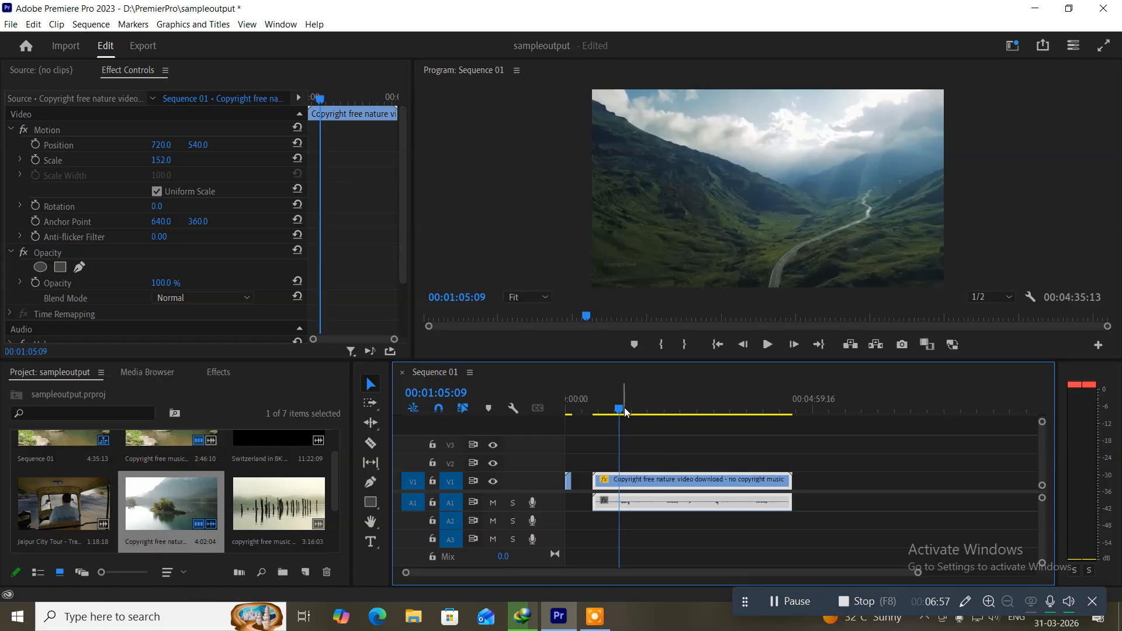
pyautogui.moveTo(620, 411); pyautogui.dragTo(611, 413)
pyautogui.press('space')
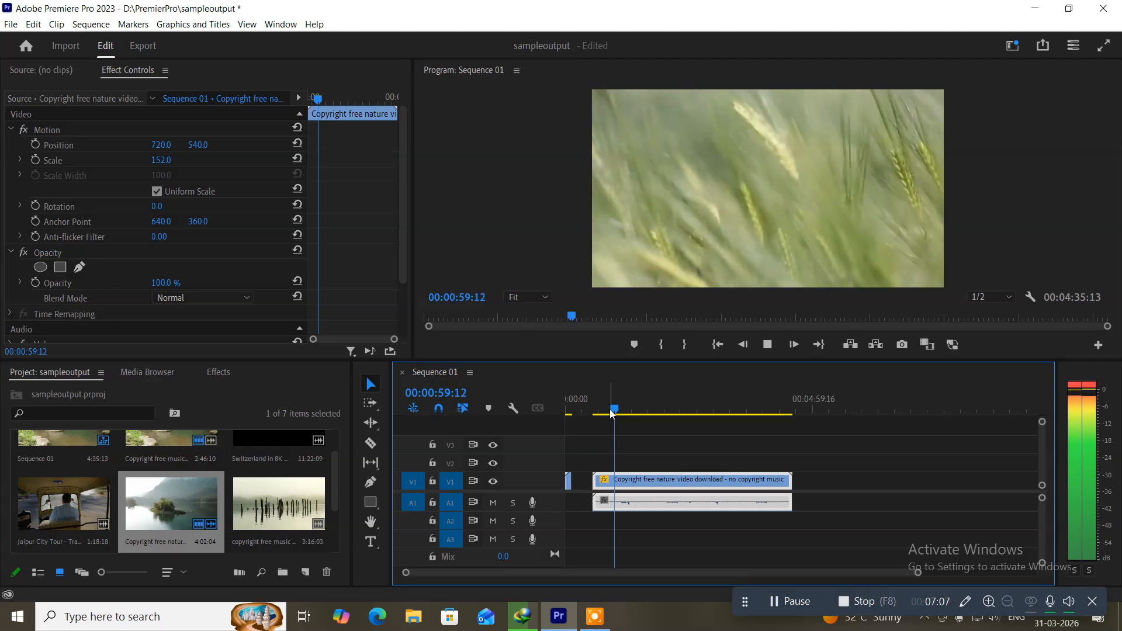
pyautogui.press('space')
pyautogui.press('space')
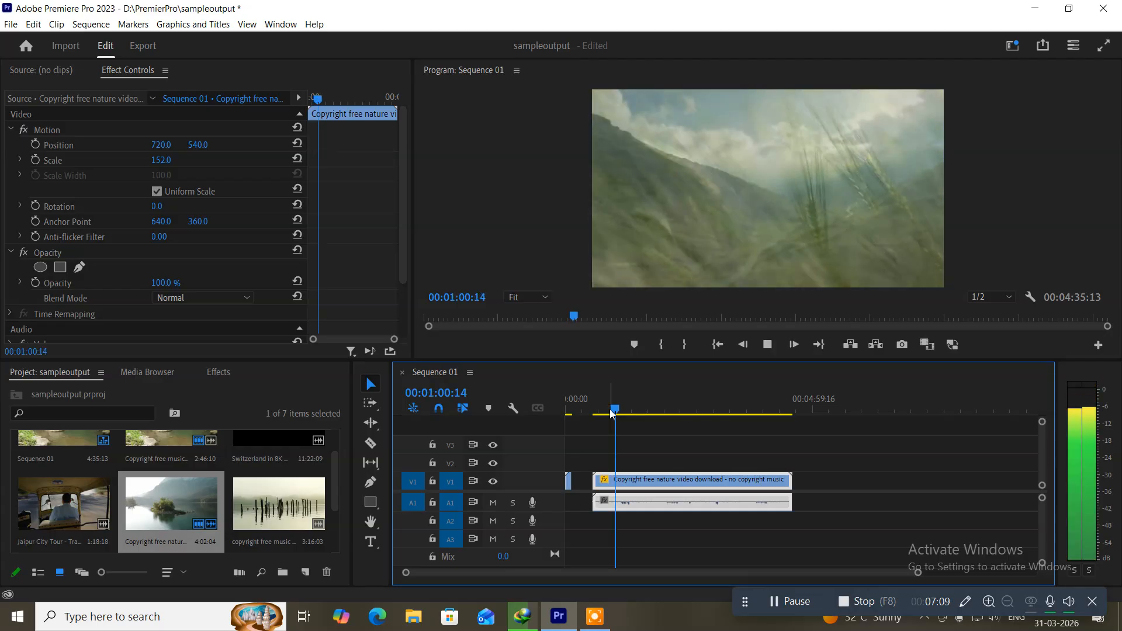
pyautogui.press('space')
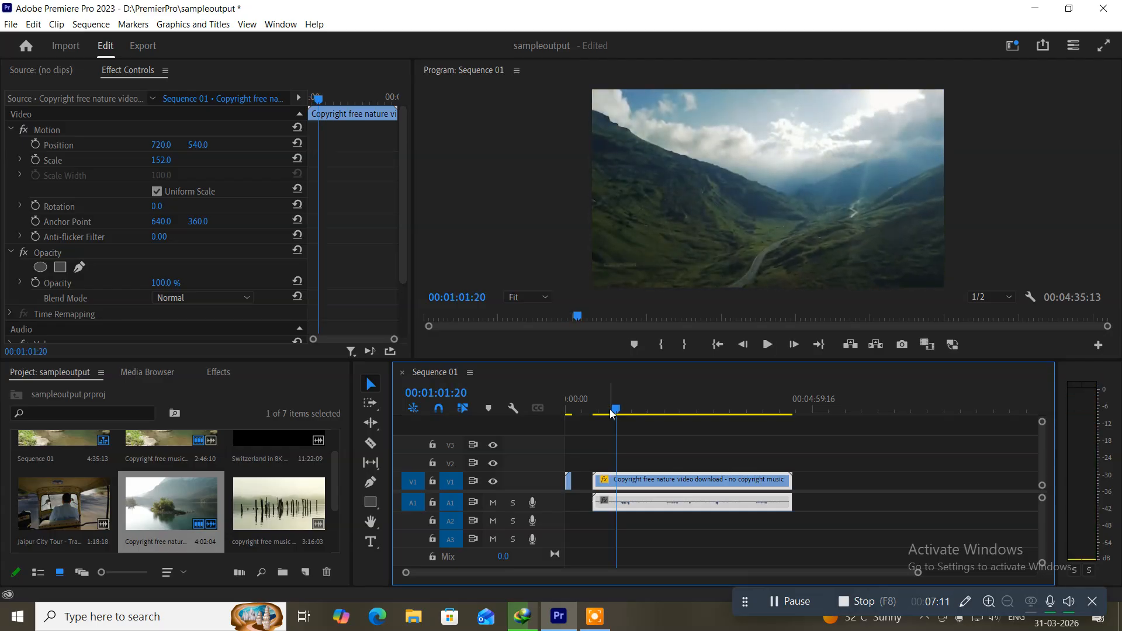
pyautogui.press('space')
pyautogui.press('space')
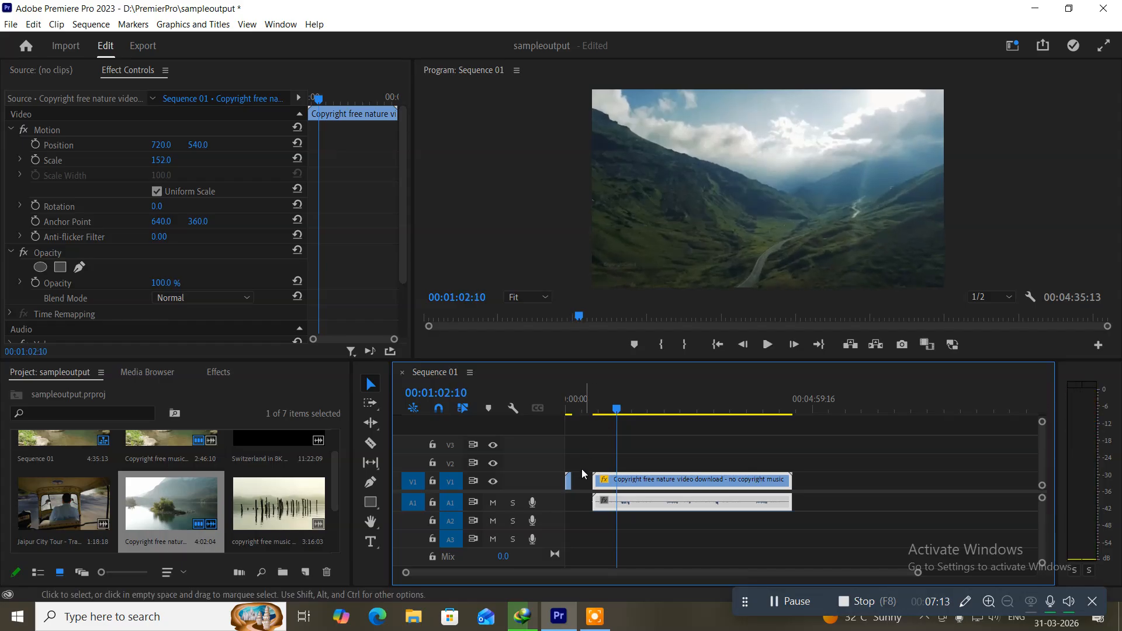
# Step: Try splitting the still-linked nature clip at 00:01:02:10, and undo the split
pyautogui.click(370, 443)
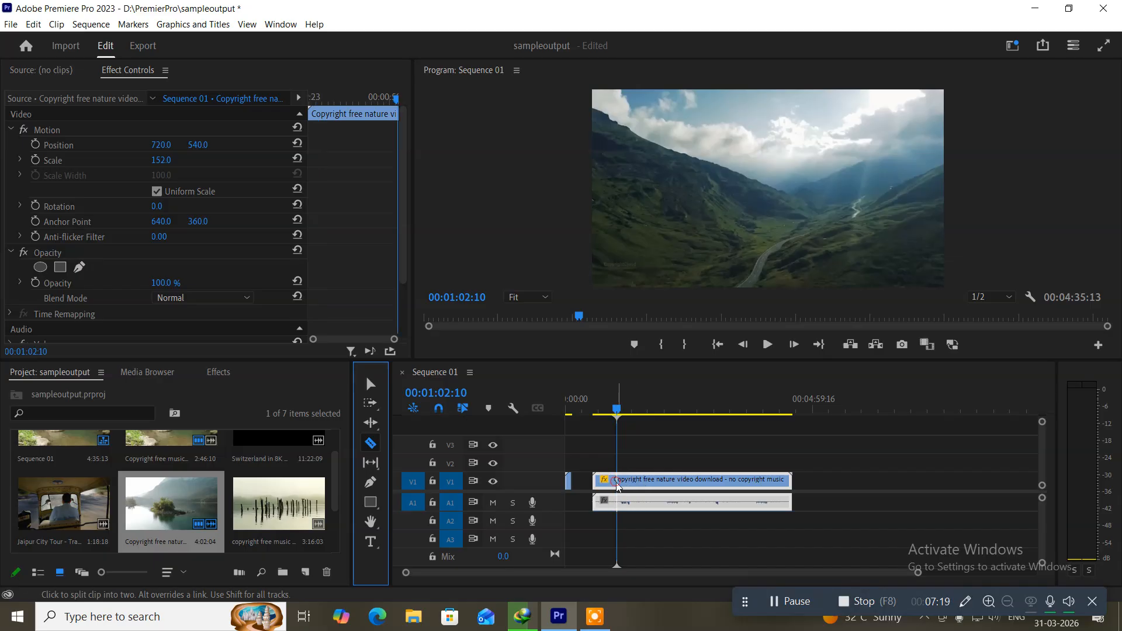
pyautogui.click(618, 481)
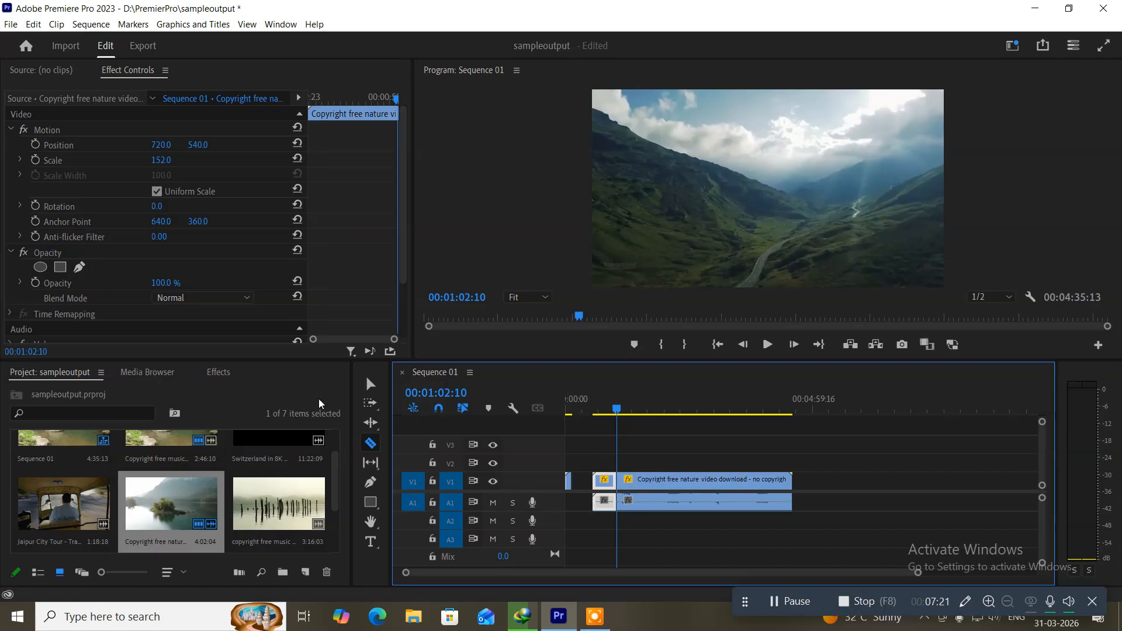
pyautogui.click(375, 388)
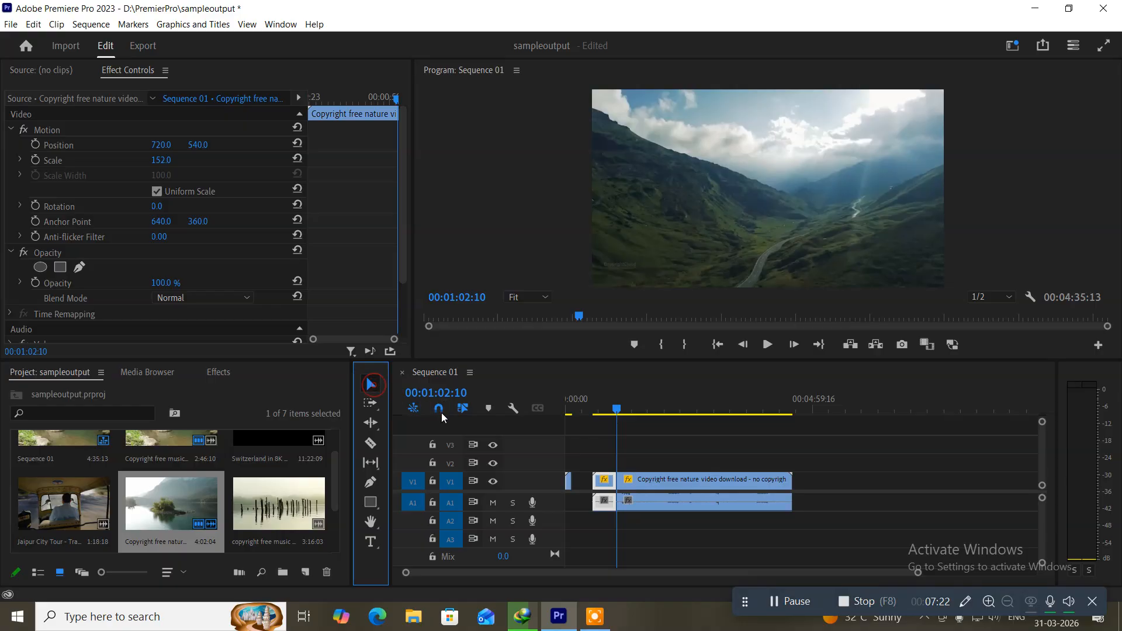
pyautogui.hotkey('ctrl', 'z')
# Step: Unlink the nature clip's audio from its video and split only the video at 00:01:02:10
pyautogui.rightClick(659, 482)
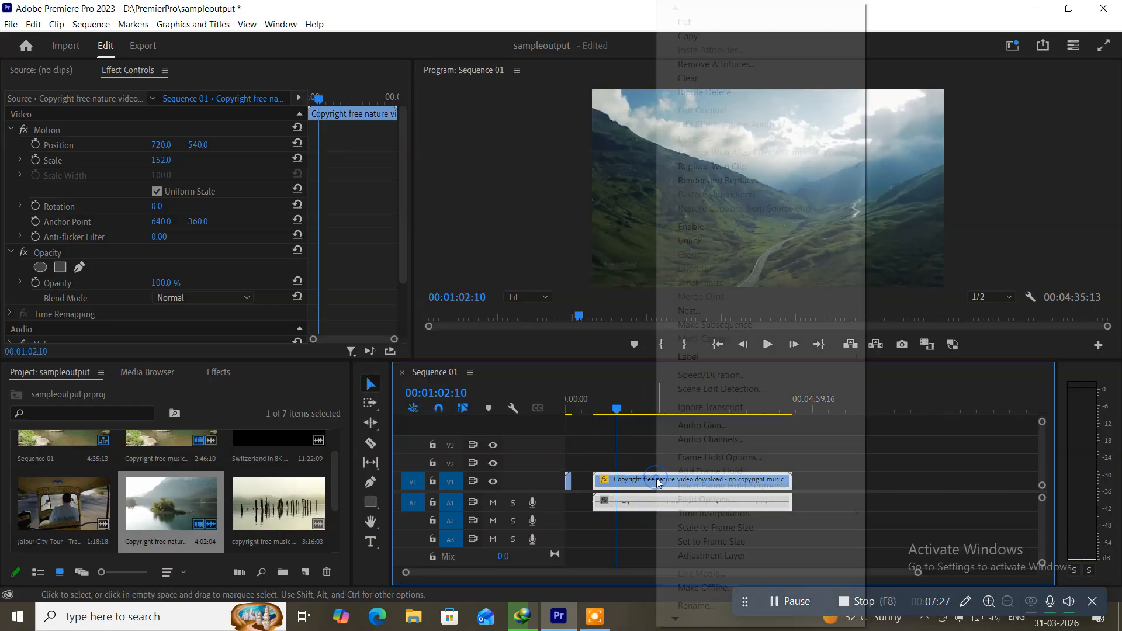
pyautogui.click(694, 242)
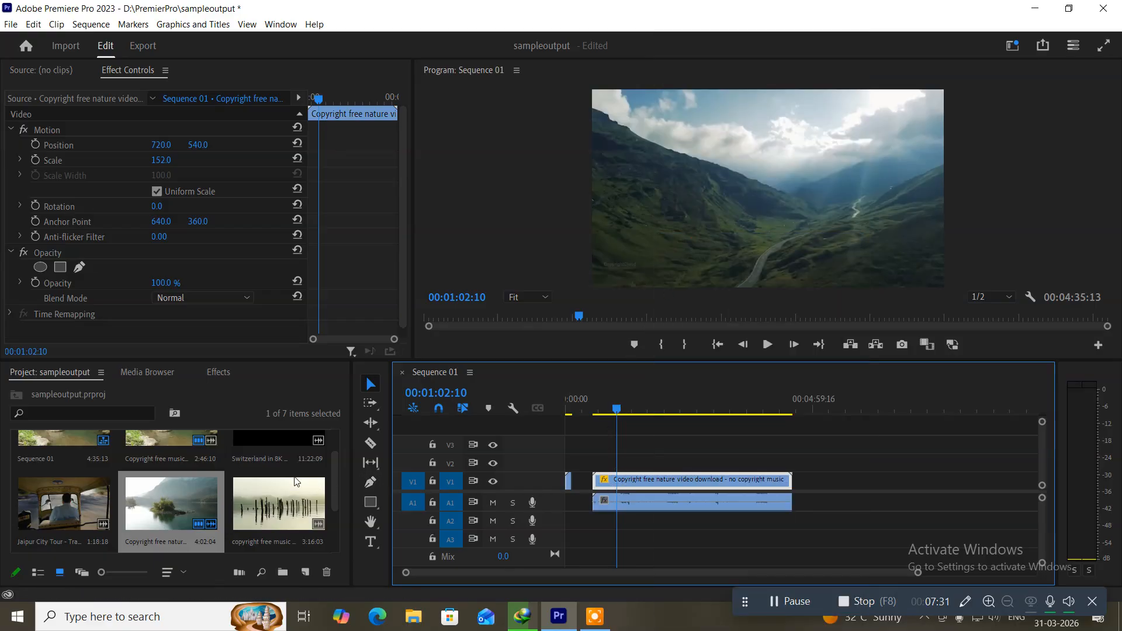
pyautogui.click(370, 443)
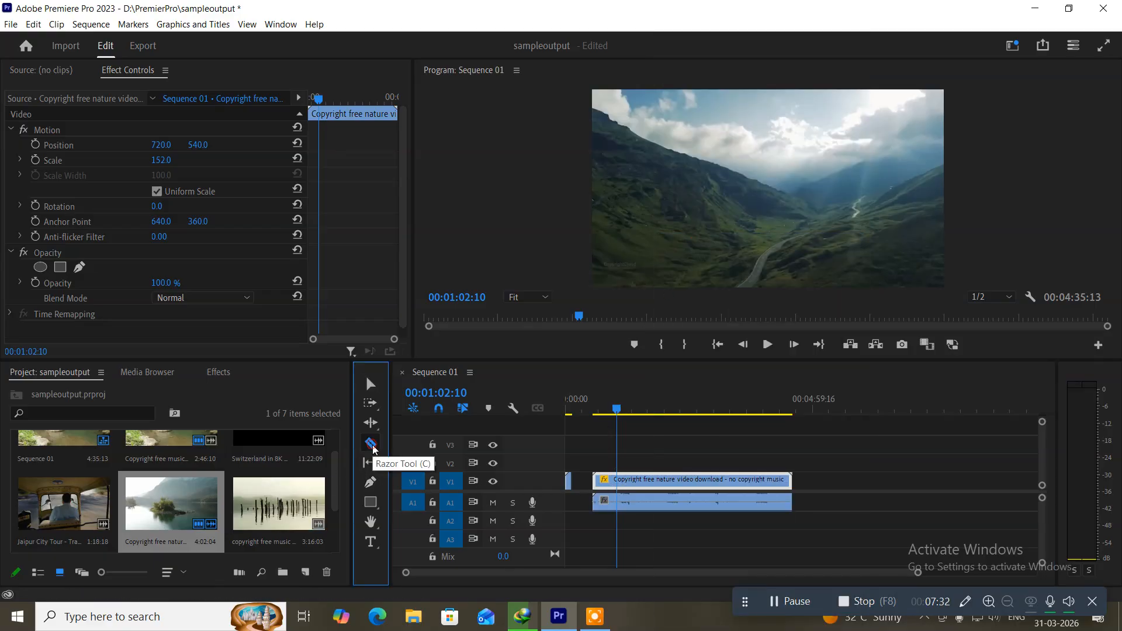
pyautogui.click(618, 481)
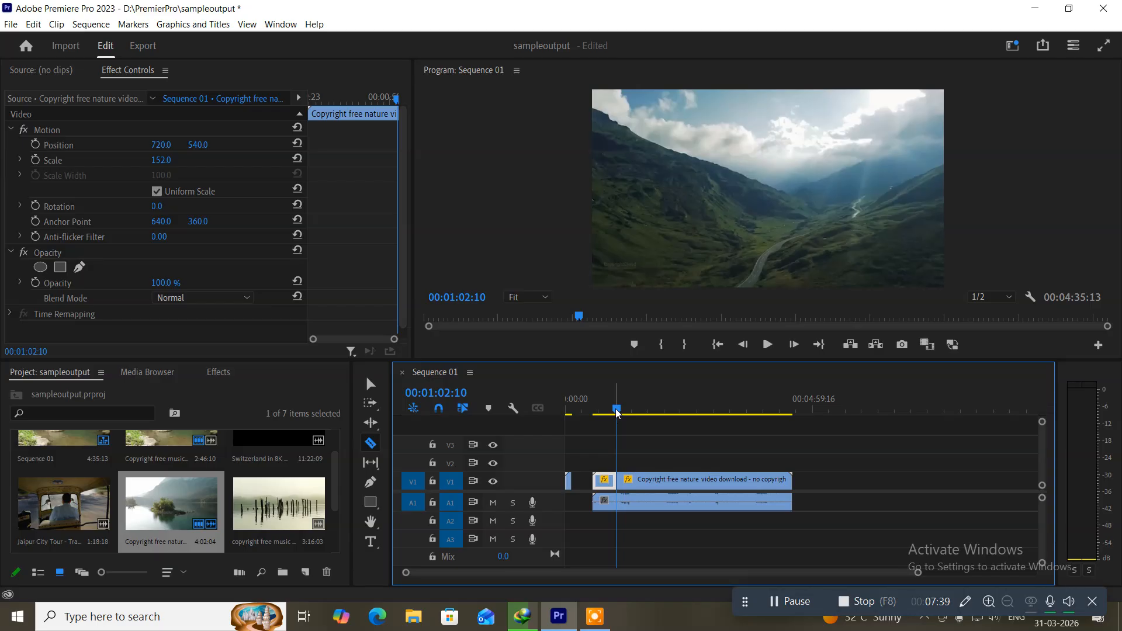
# Step: Find the end of the valley shot and split the nature video on V1 at 00:01:09:23
pyautogui.moveTo(616, 413); pyautogui.dragTo(624, 414)
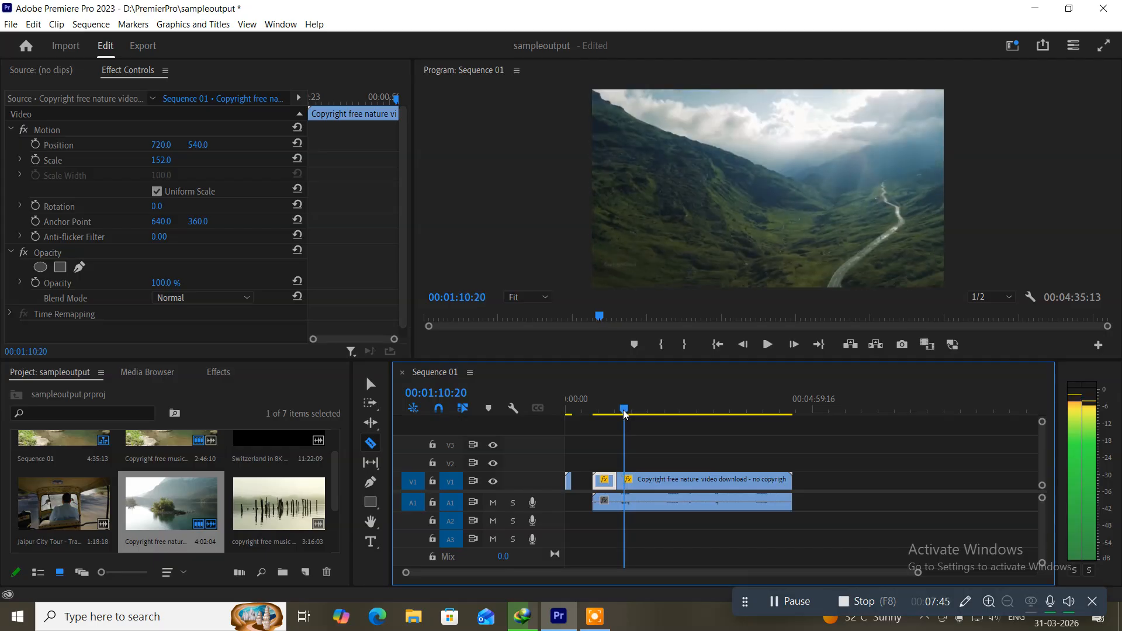
pyautogui.press('space')
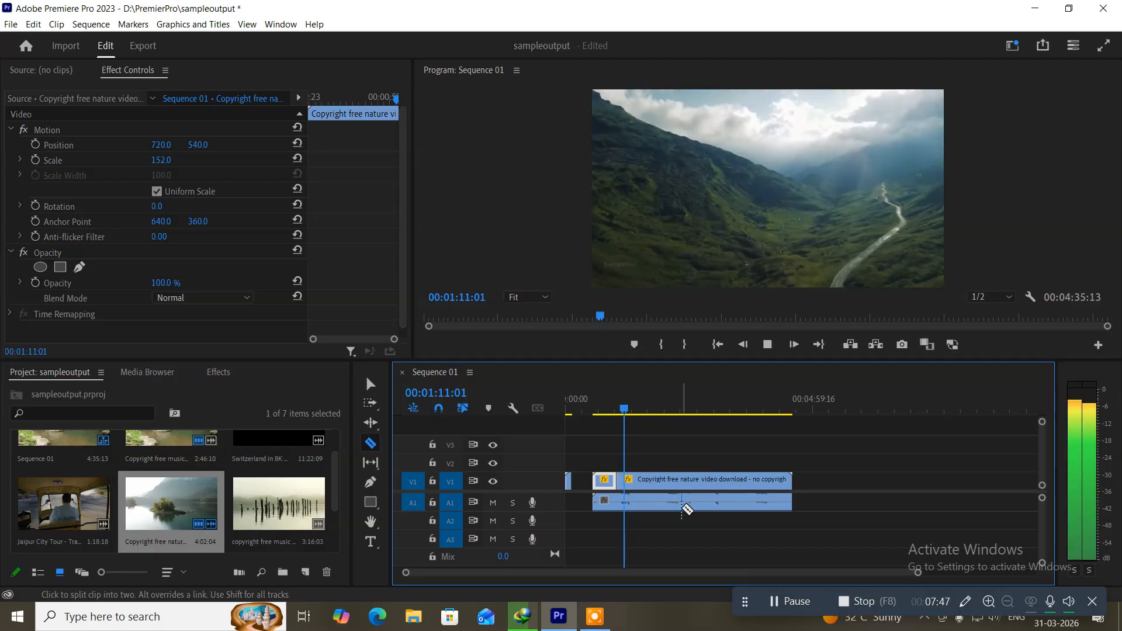
pyautogui.press('space')
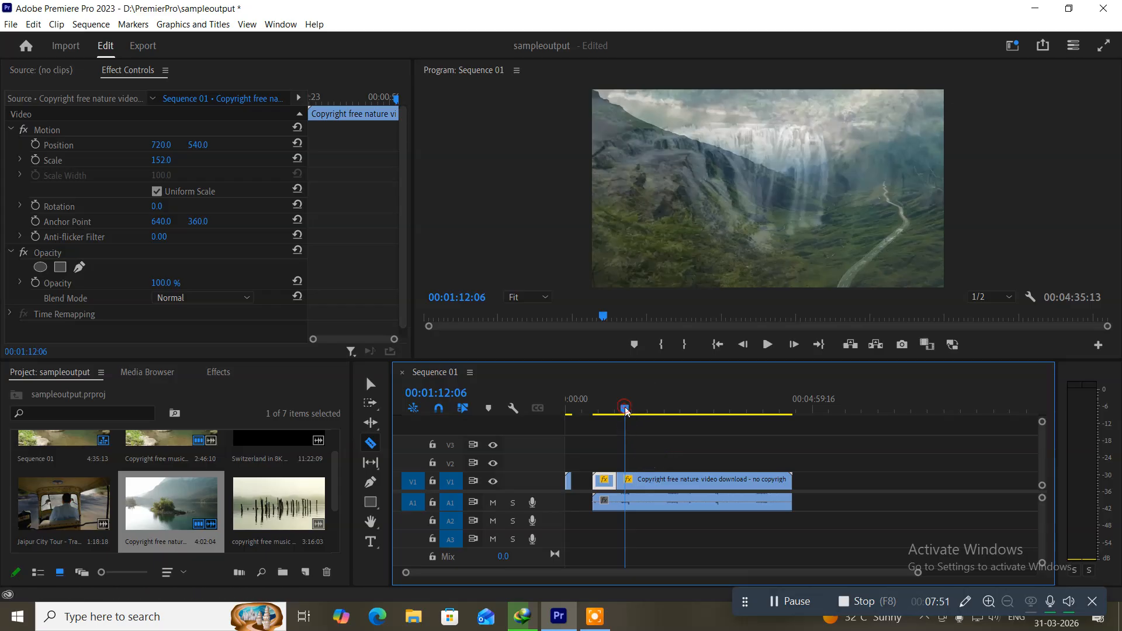
pyautogui.moveTo(624, 410); pyautogui.dragTo(624, 410)
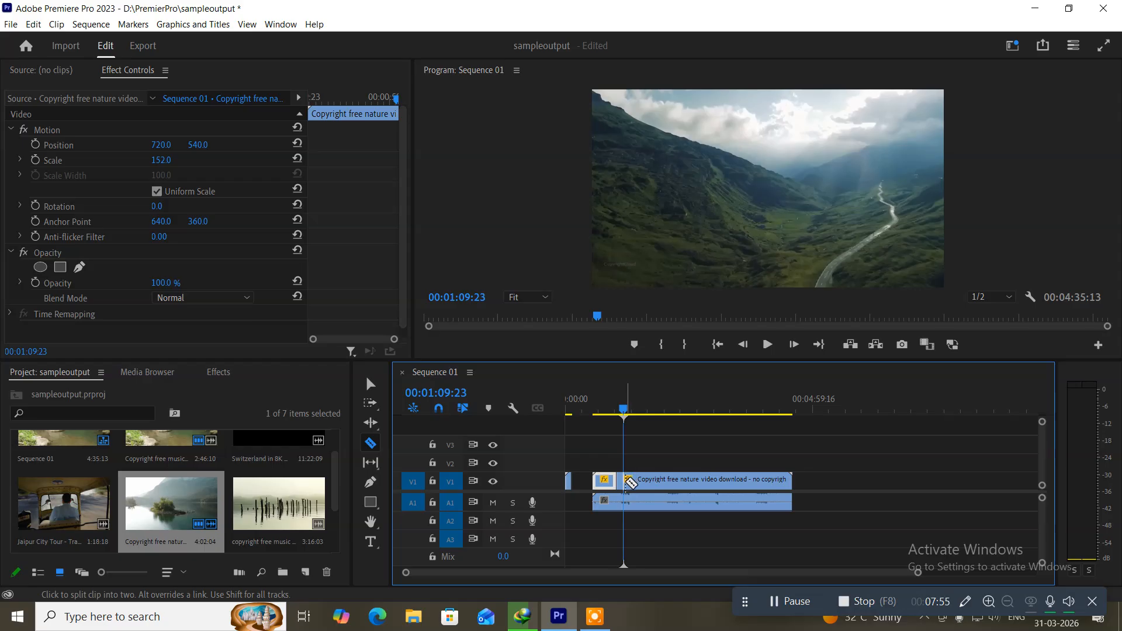
pyautogui.click(625, 481)
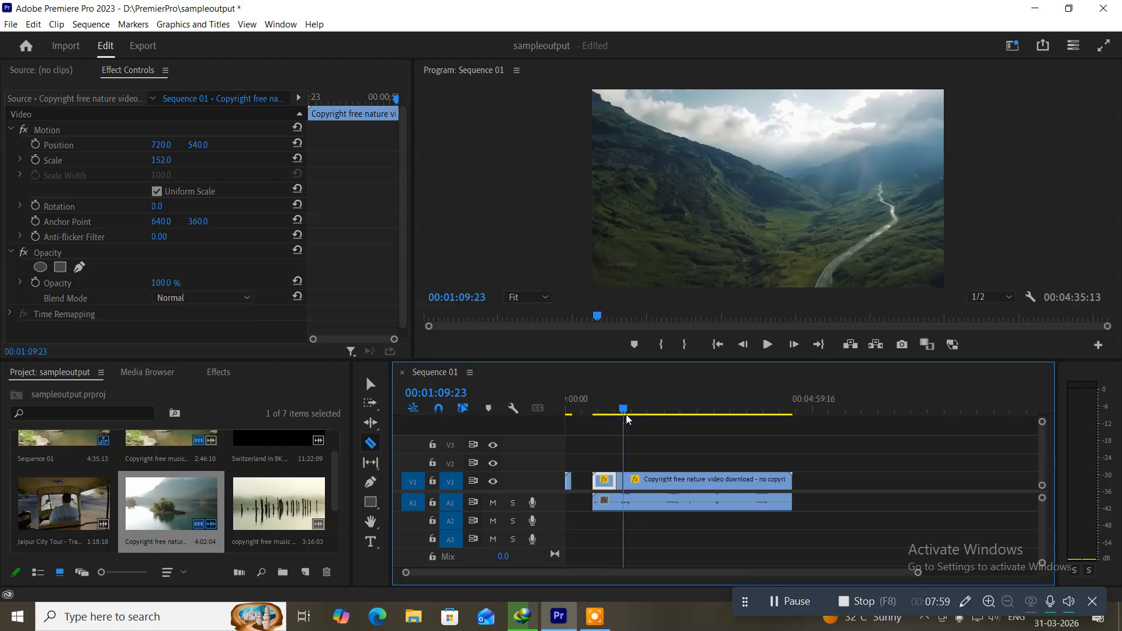
# Step: Play on to the waterfall shot and split the nature video on V1 at 00:01:13:20
pyautogui.press('space')
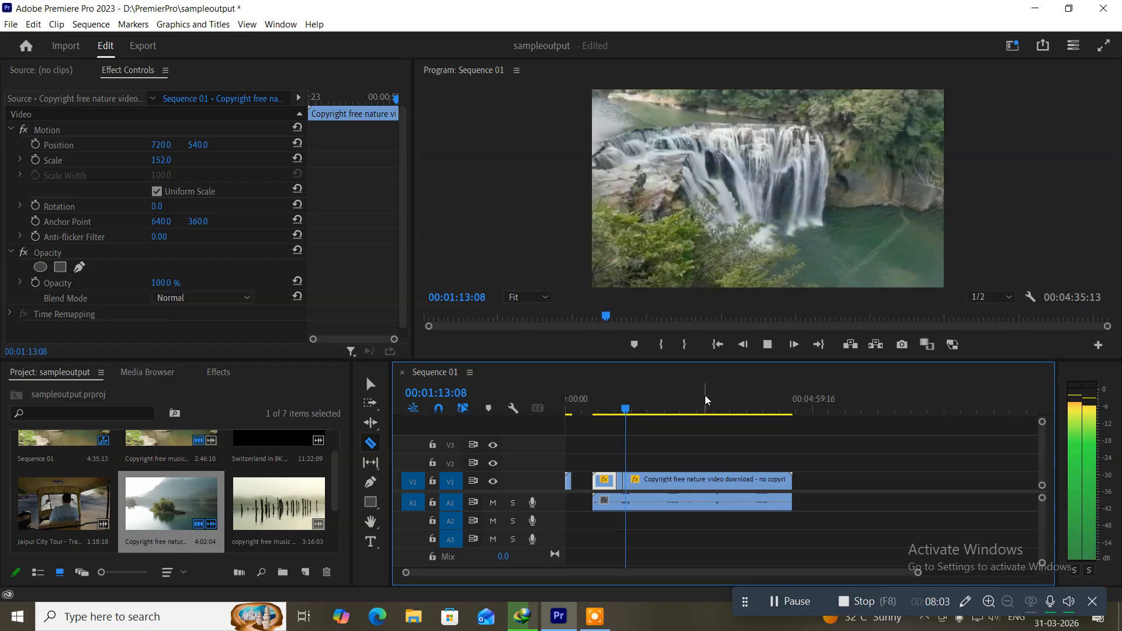
pyautogui.press('space')
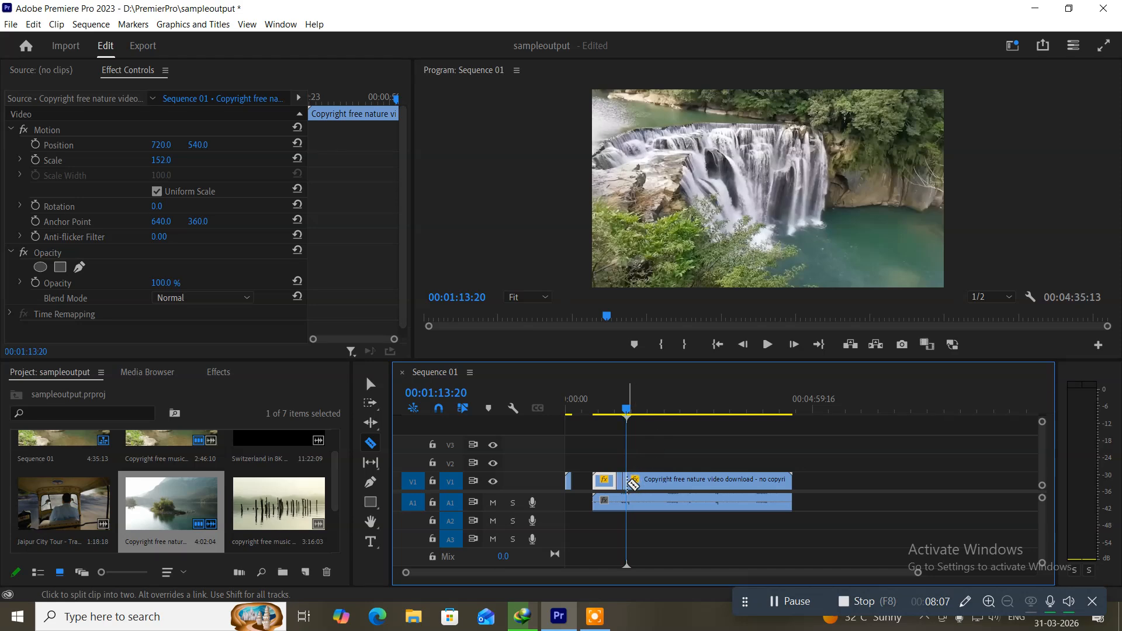
pyautogui.click(630, 480)
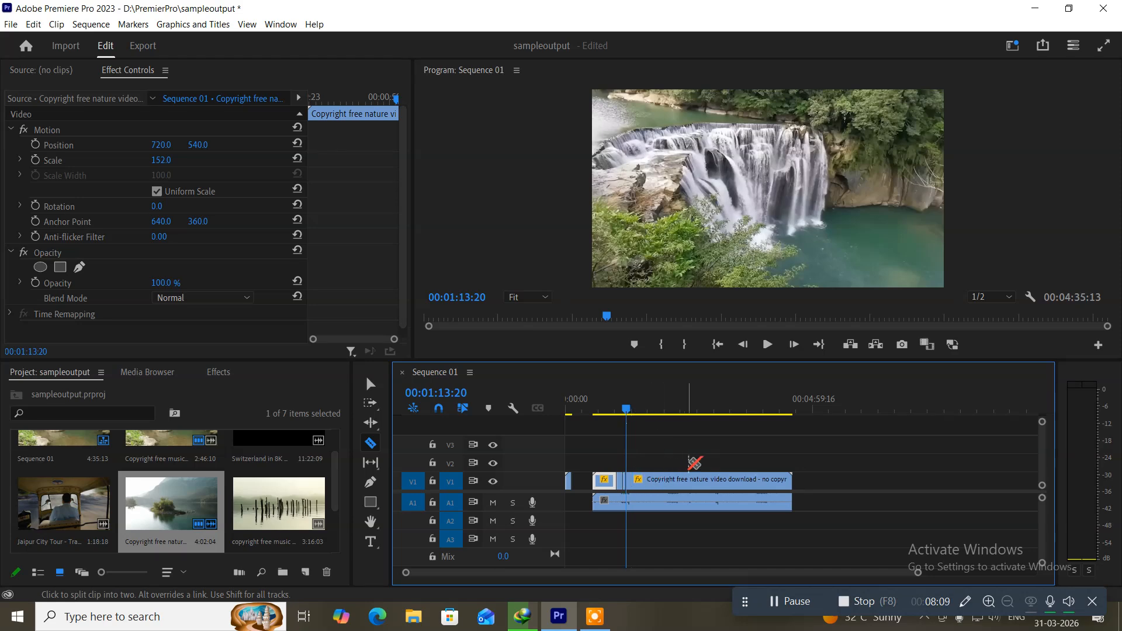
# Step: Find where the waterfall shot ends and split the nature video on V1 at 00:01:22:08
pyautogui.press('space')
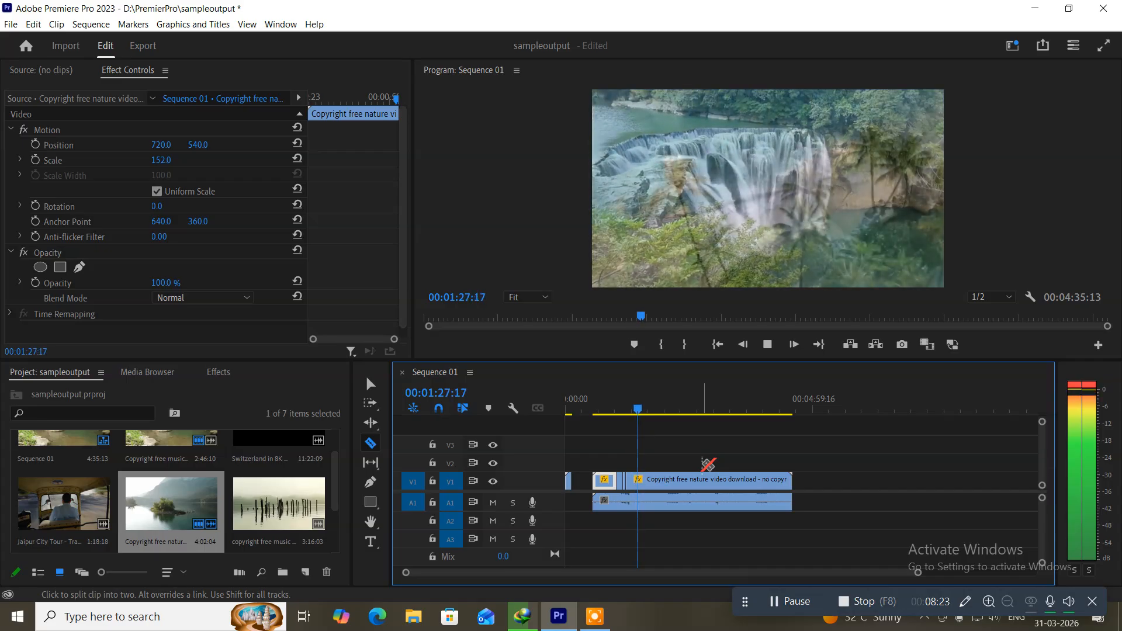
pyautogui.press('space')
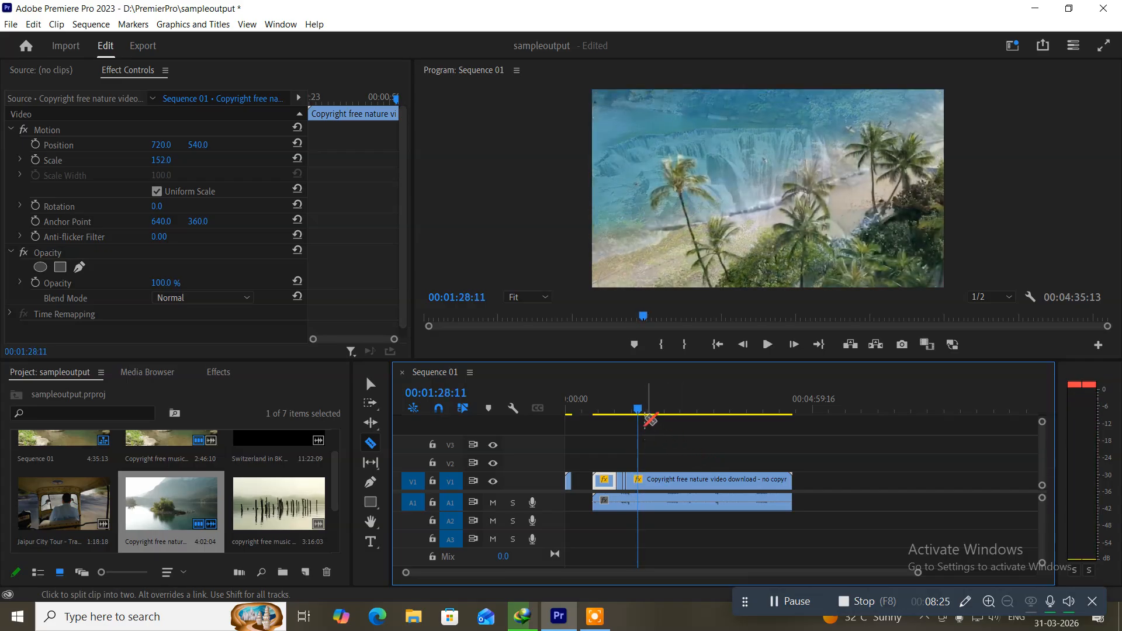
pyautogui.moveTo(639, 411); pyautogui.dragTo(636, 412)
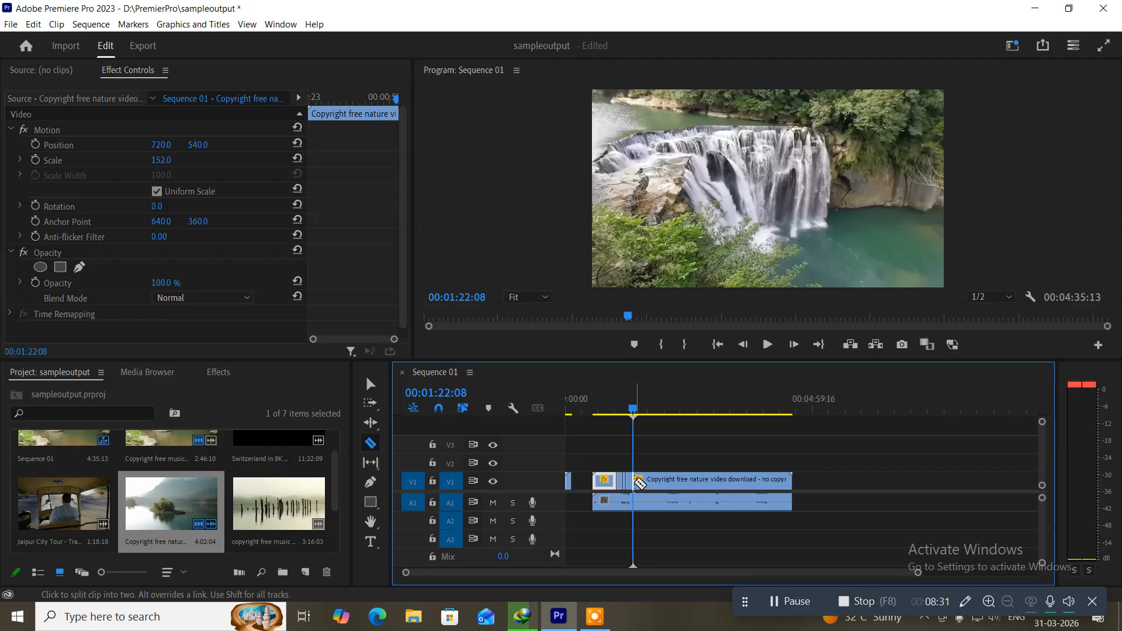
pyautogui.click(635, 481)
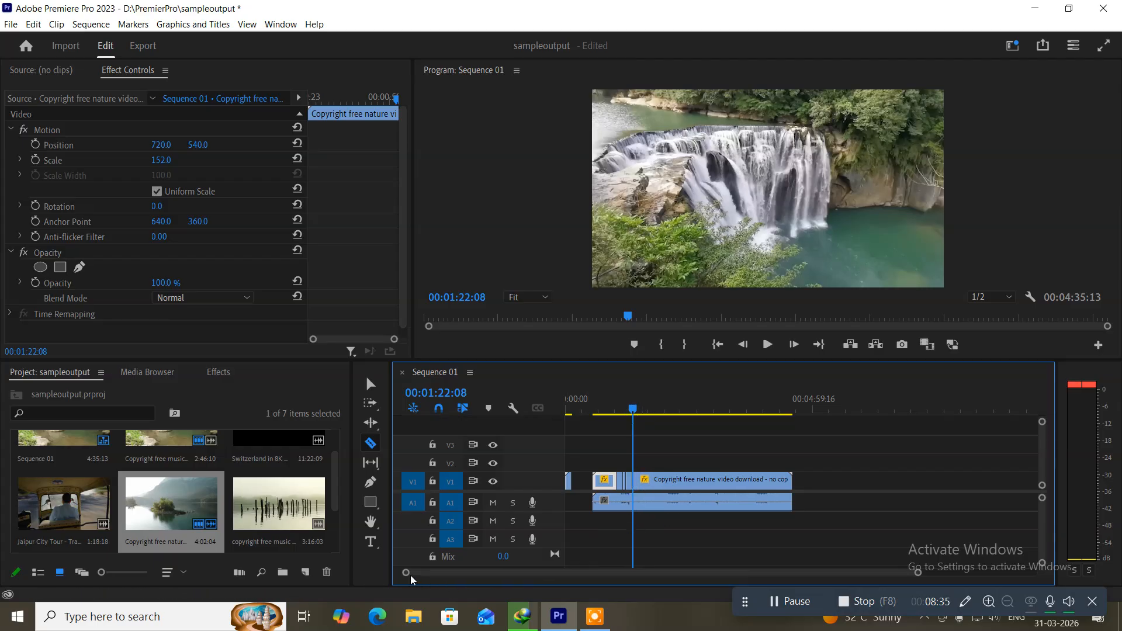
# Step: Delete the first nature video piece on V1, running from 00:00:33:15 to 00:01:02:09
pyautogui.moveTo(407, 577); pyautogui.dragTo(504, 577)
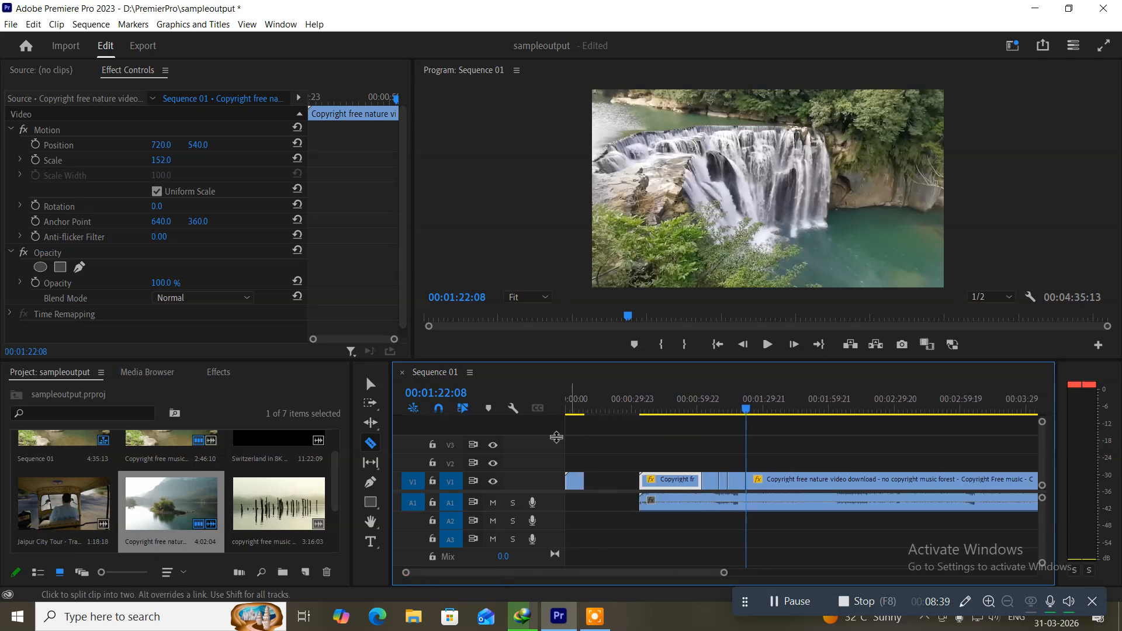
pyautogui.click(371, 385)
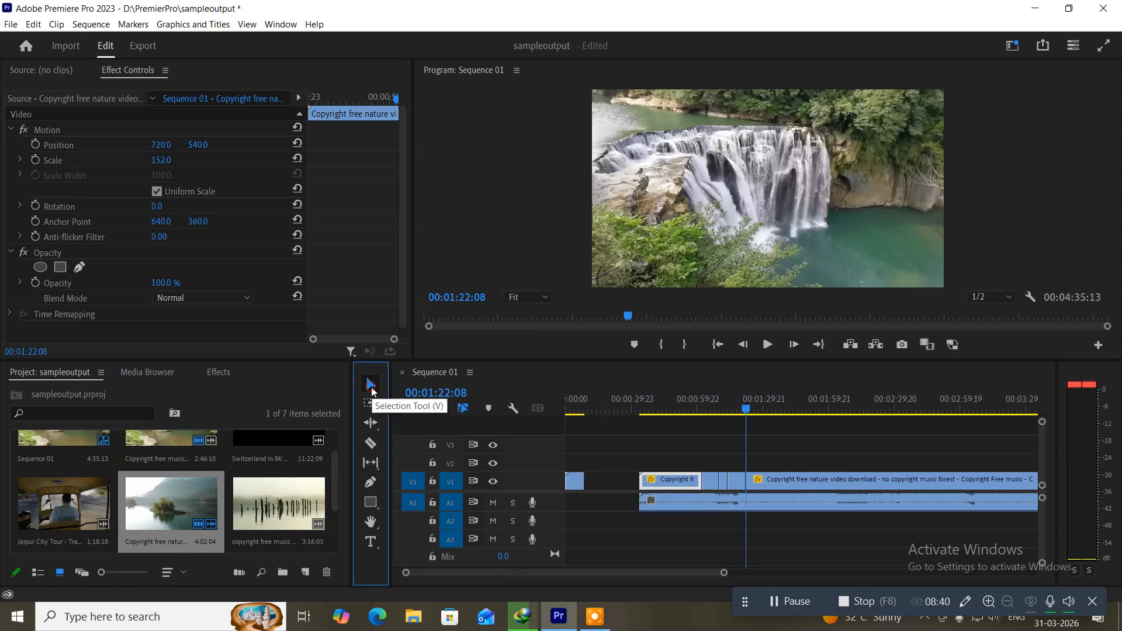
pyautogui.click(683, 482)
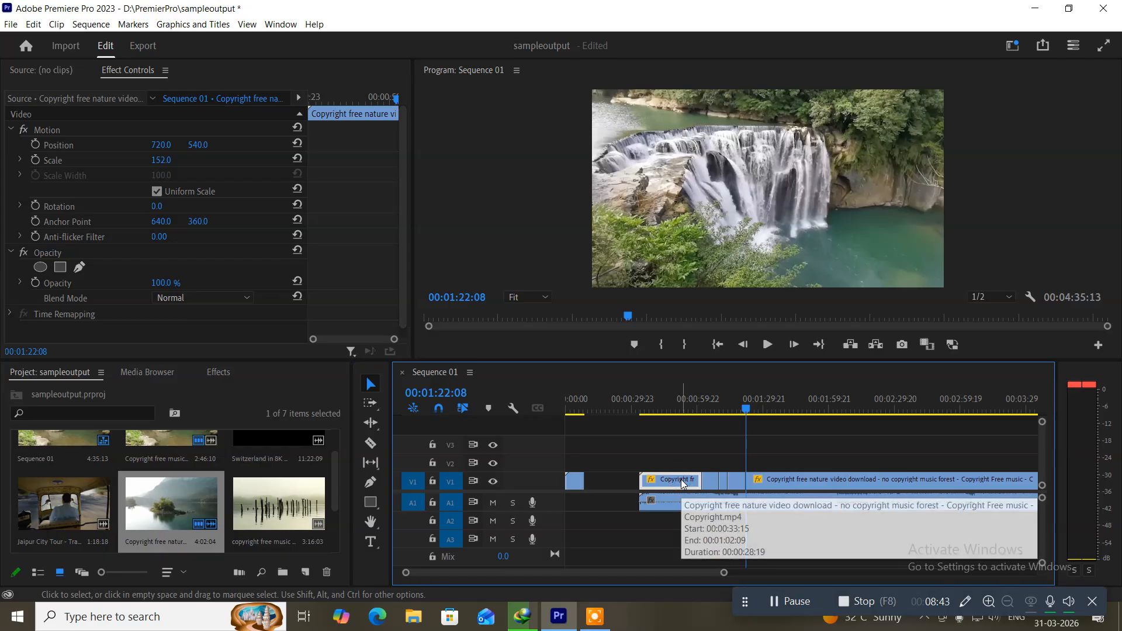
pyautogui.press('Delete')
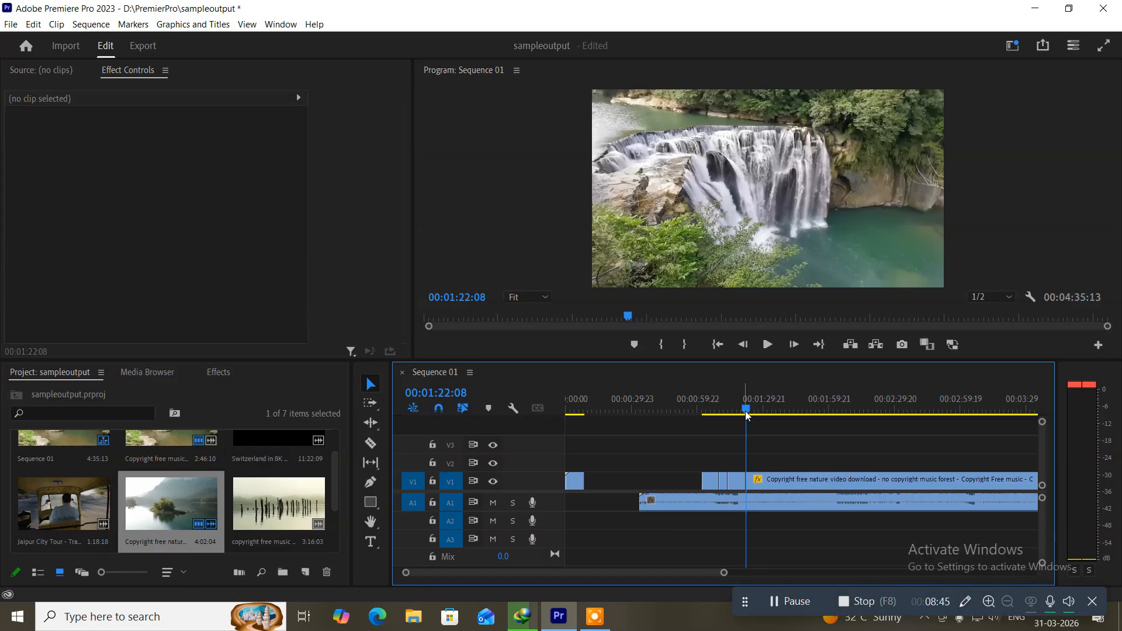
# Step: Review the split pieces and move the waterfall piece on V1 directly after the opening clip at the sequence start
pyautogui.moveTo(745, 411); pyautogui.dragTo(706, 418)
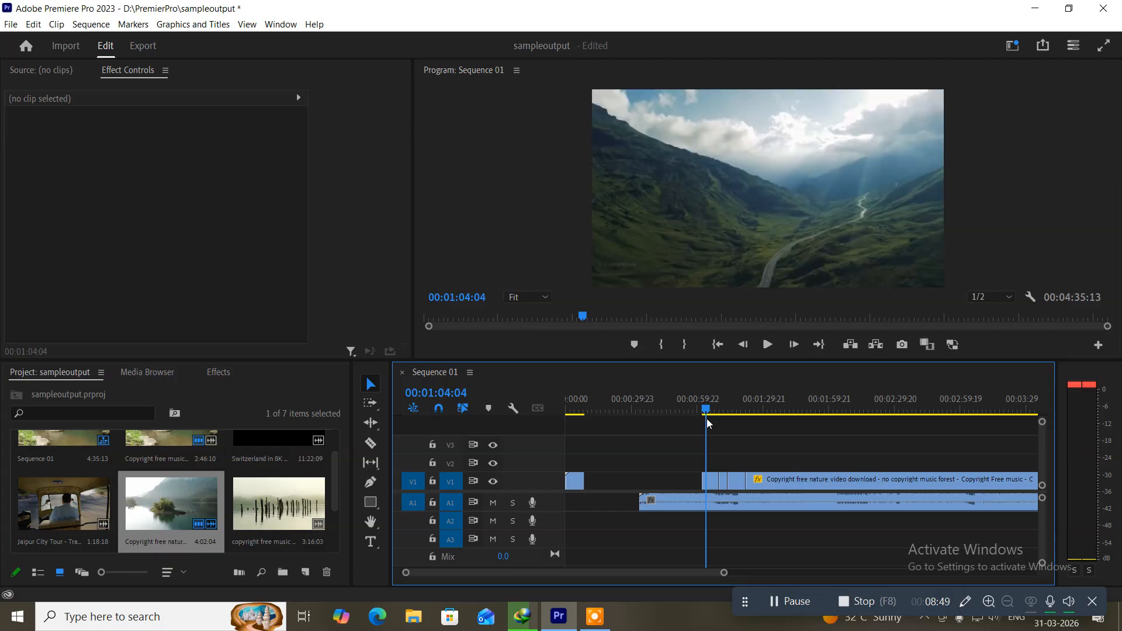
pyautogui.moveTo(706, 418); pyautogui.dragTo(710, 418)
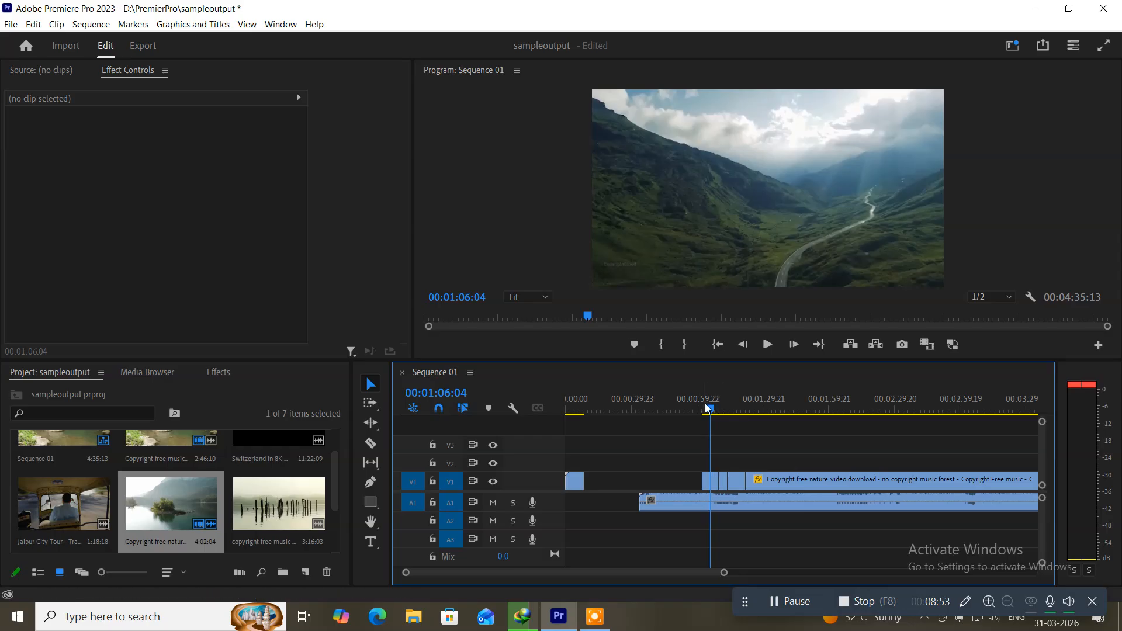
pyautogui.moveTo(712, 413); pyautogui.dragTo(732, 412)
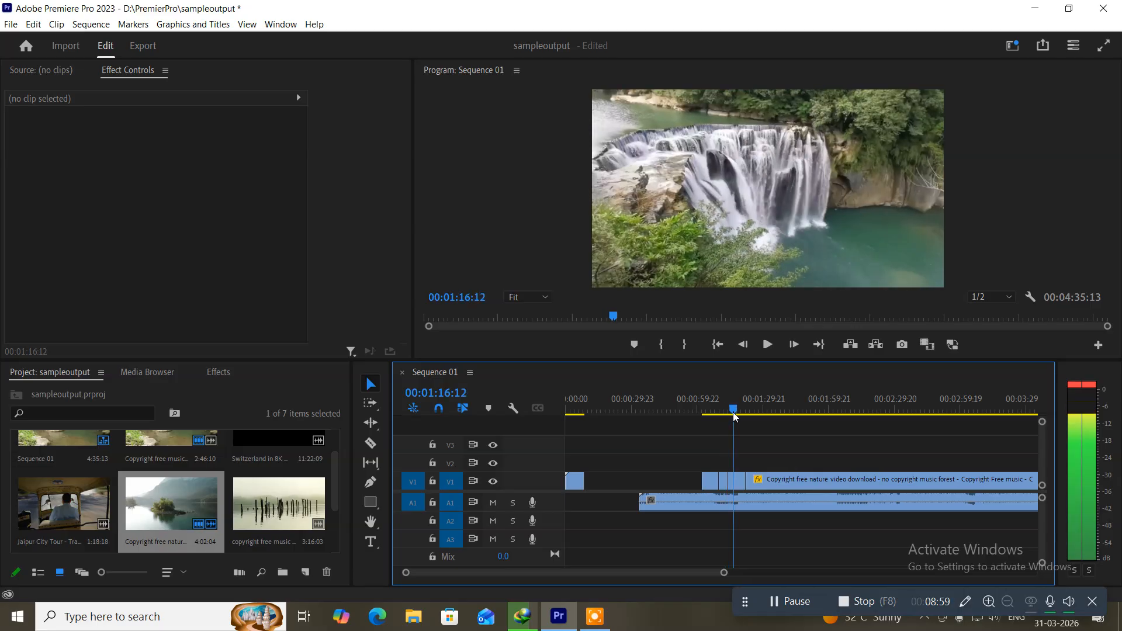
pyautogui.click(738, 482)
pyautogui.moveTo(740, 483); pyautogui.dragTo(603, 482)
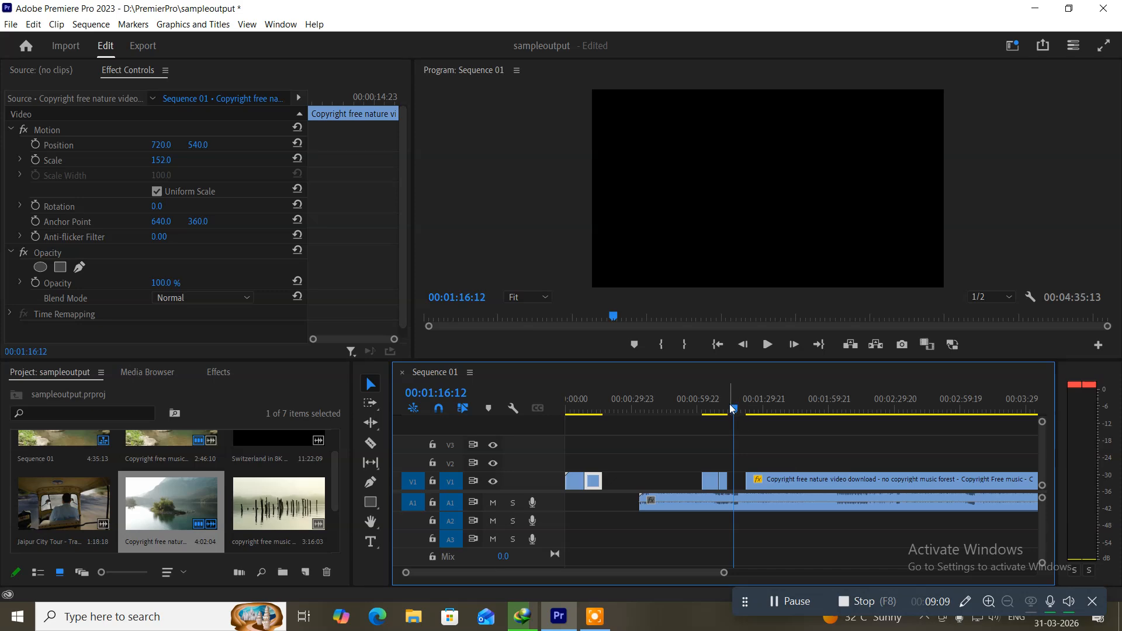
pyautogui.moveTo(734, 401); pyautogui.dragTo(591, 432)
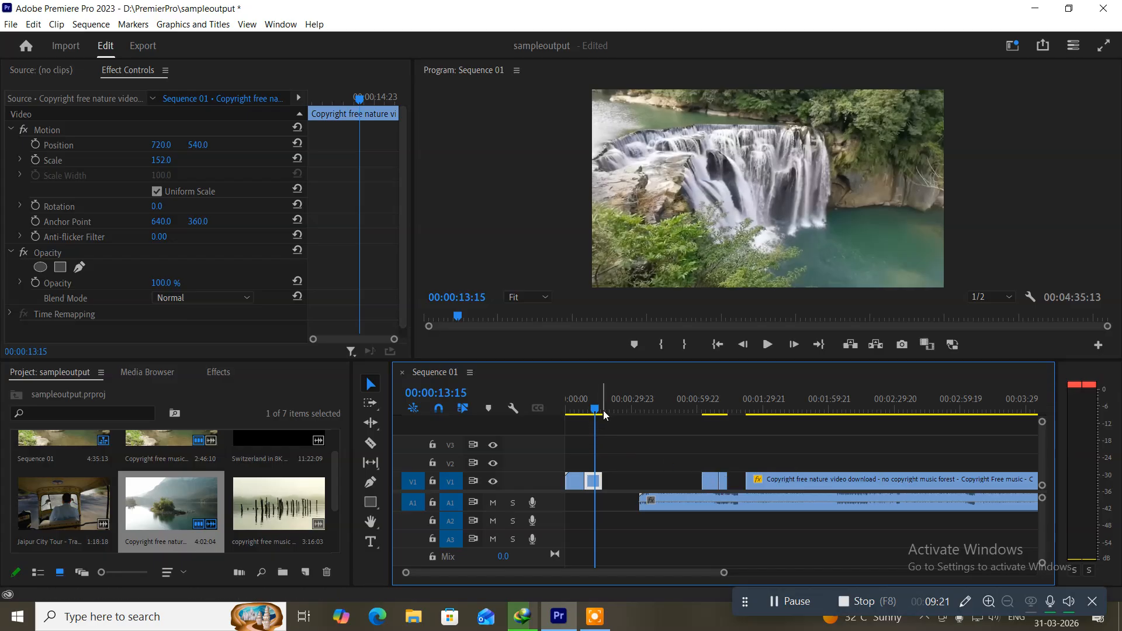
# Step: Isolate the shots leading to the river by splitting the nature video on V1 at 00:02:11:09 and 00:02:44:15
pyautogui.moveTo(598, 410); pyautogui.dragTo(856, 411)
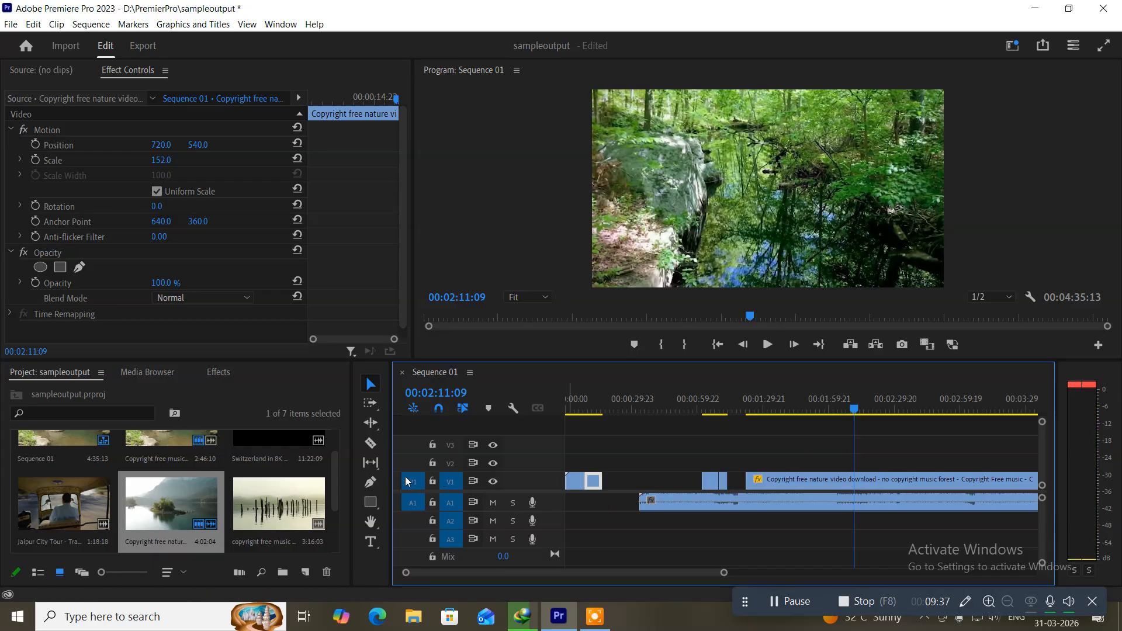
pyautogui.click(371, 445)
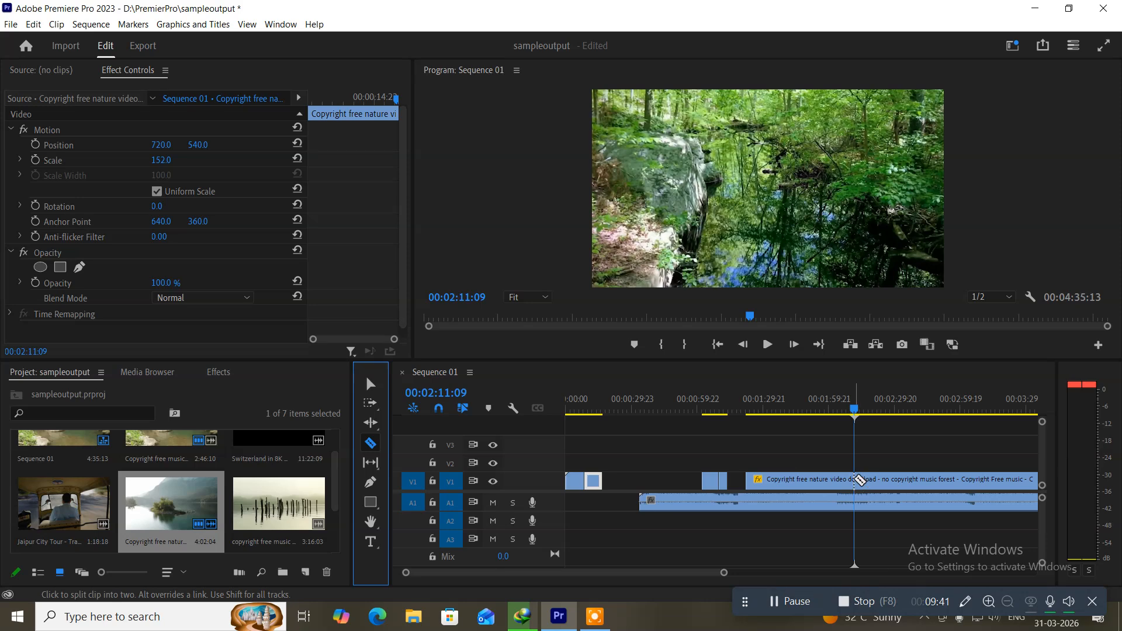
pyautogui.click(857, 479)
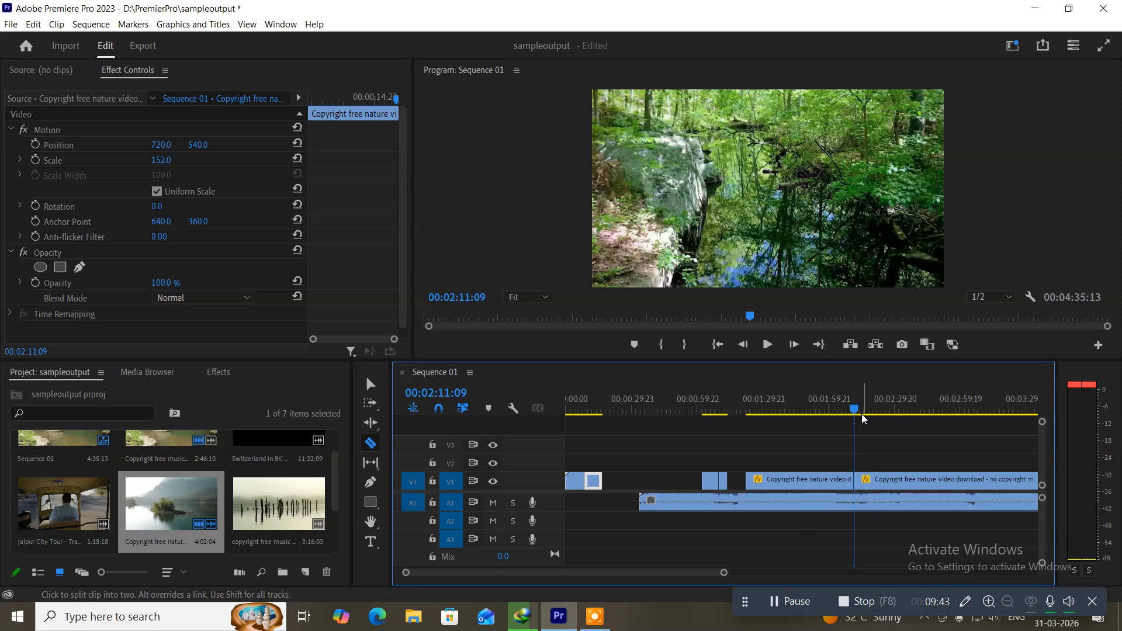
pyautogui.moveTo(855, 407); pyautogui.dragTo(928, 409)
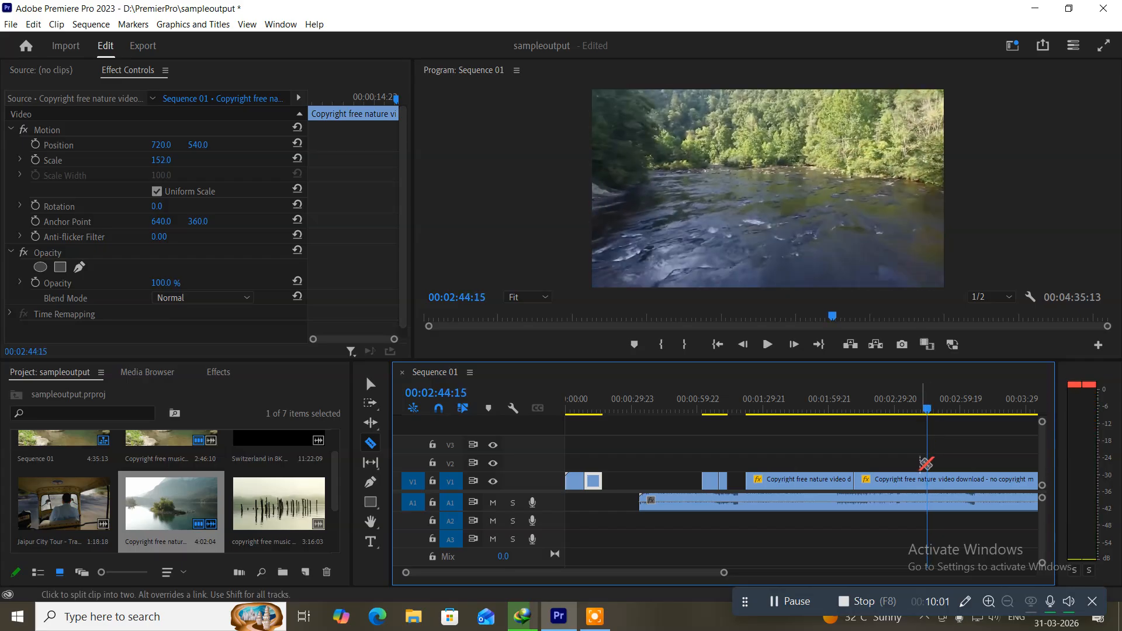
pyautogui.click(928, 482)
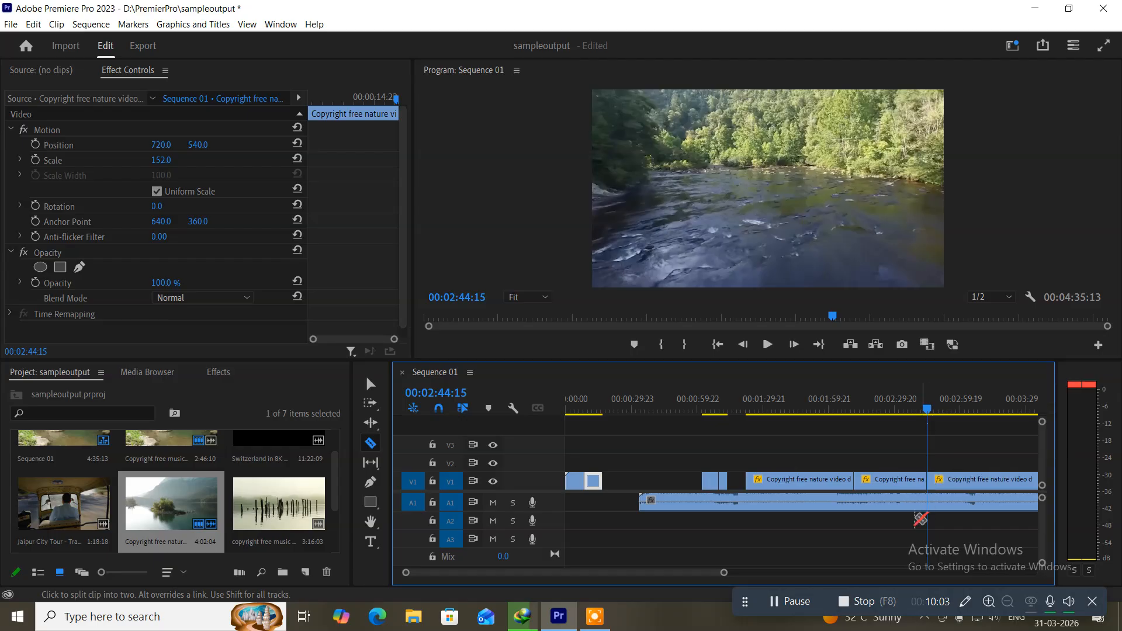
# Step: Move the piece between 00:02:11:09 and 00:02:44:15 directly after the waterfall piece on V1
pyautogui.click(372, 384)
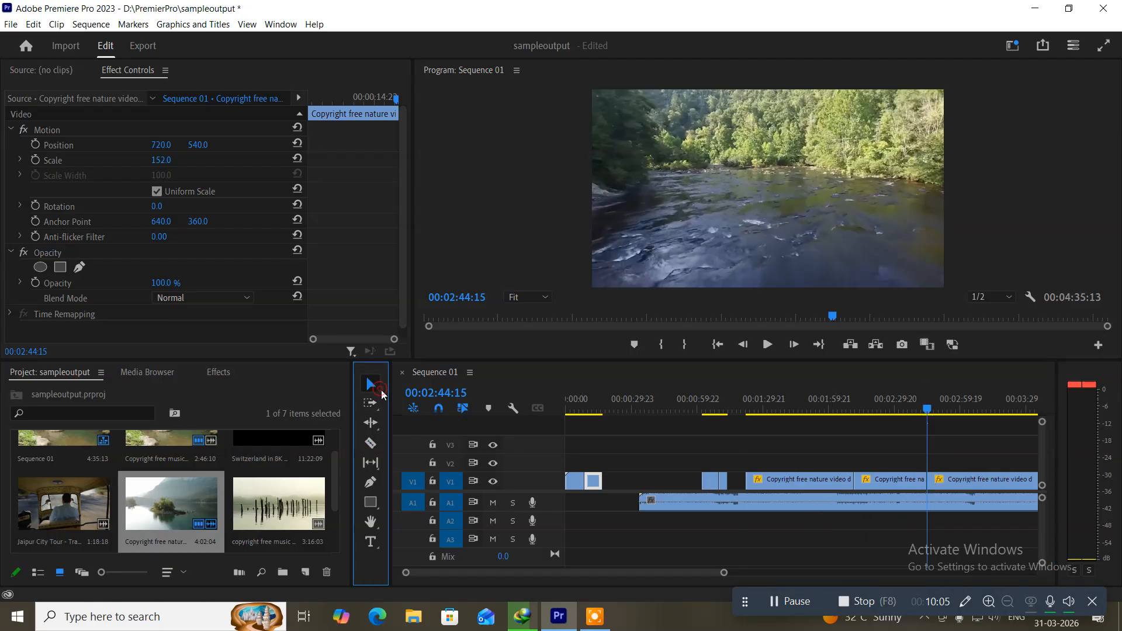
pyautogui.click(906, 486)
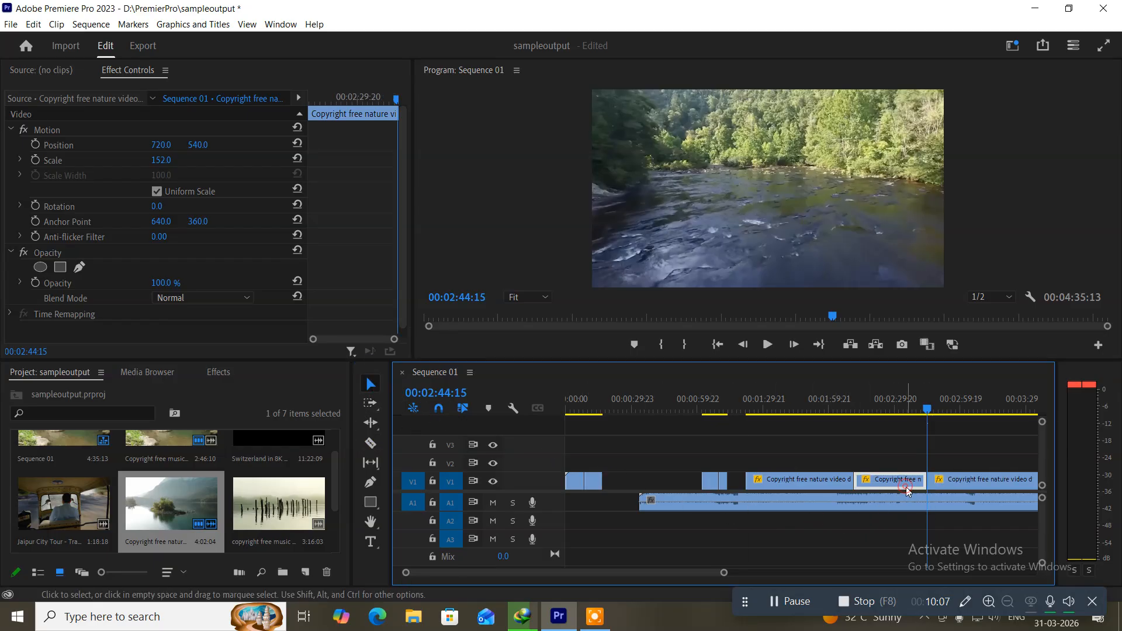
pyautogui.moveTo(907, 486); pyautogui.dragTo(678, 468)
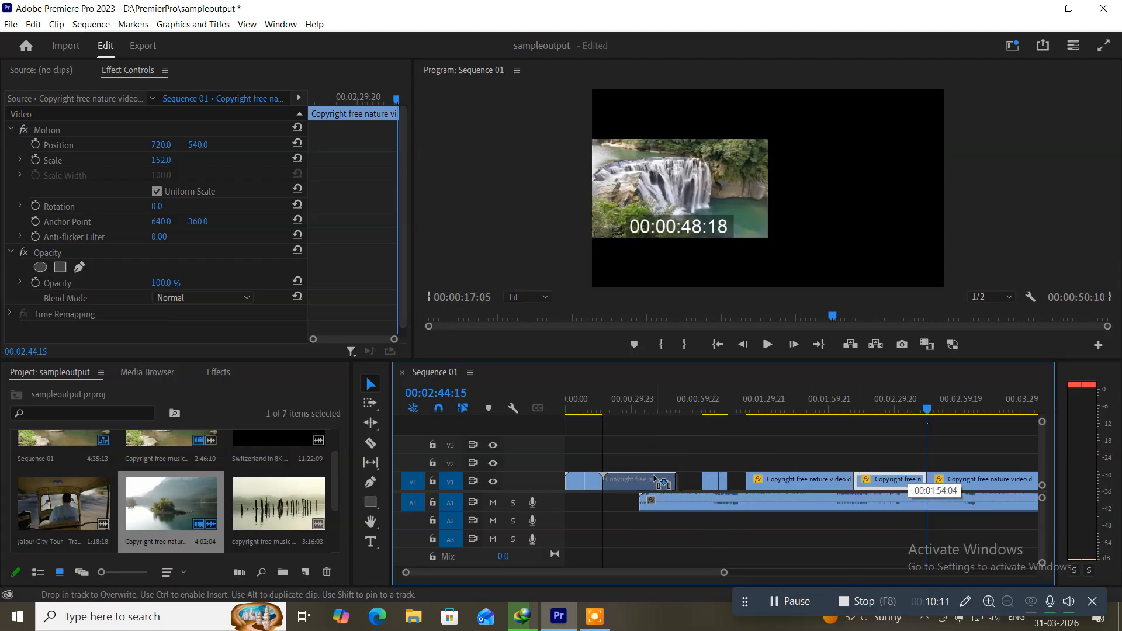
pyautogui.moveTo(654, 478); pyautogui.dragTo(655, 480)
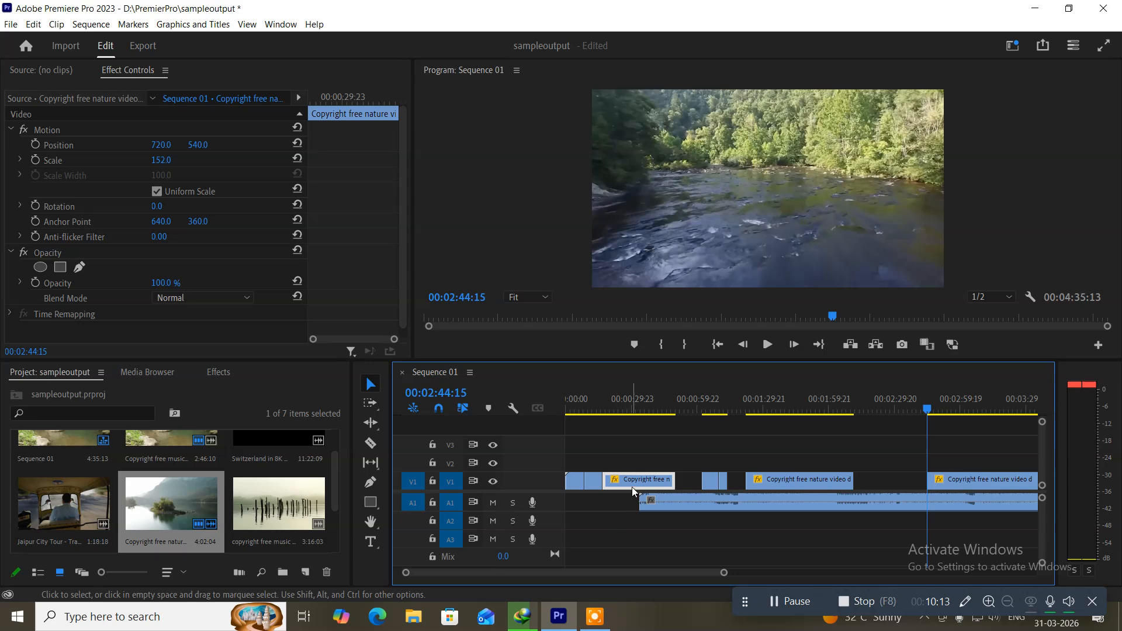
pyautogui.moveTo(638, 481); pyautogui.dragTo(638, 489)
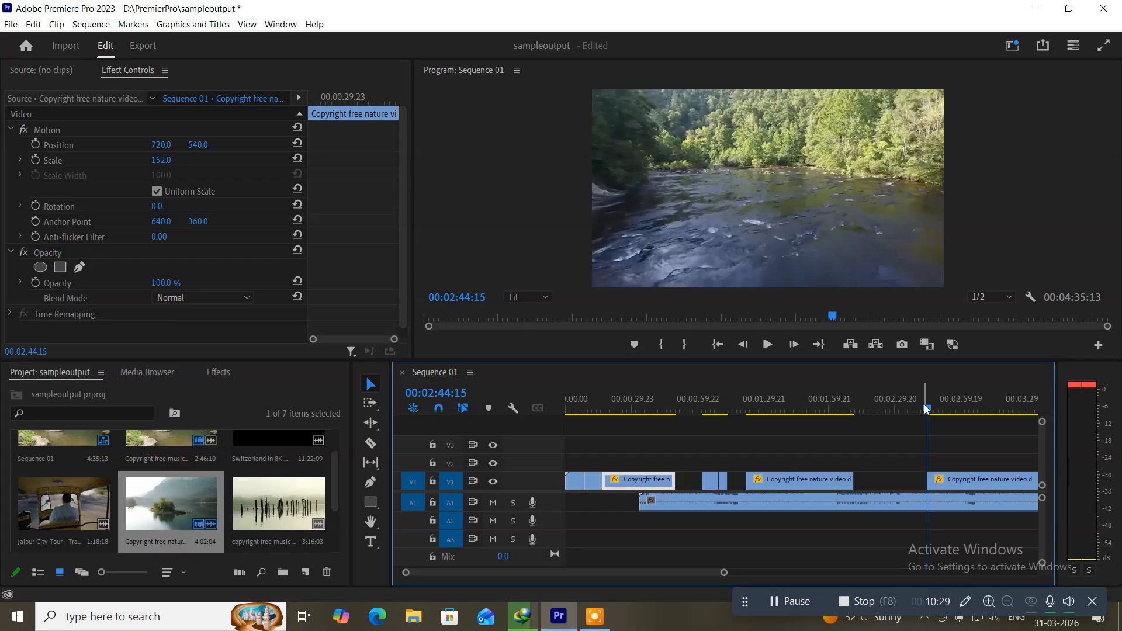
# Step: Scrub through the last nature video piece on V1 and delete it from 00:02:44:15 to its end
pyautogui.moveTo(927, 408); pyautogui.dragTo(1020, 409)
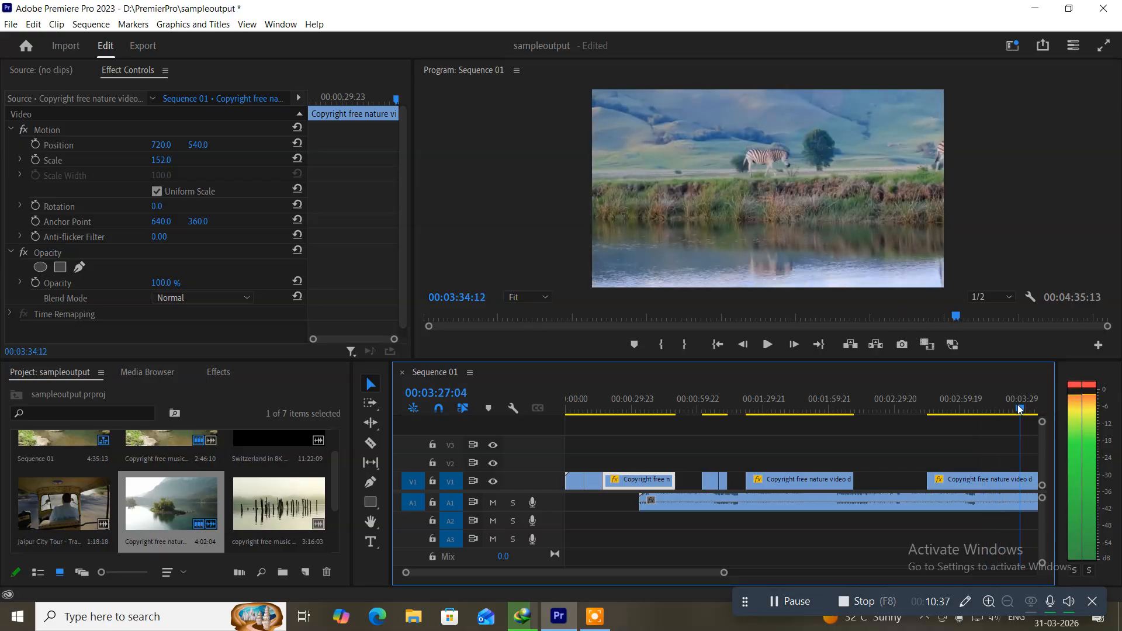
pyautogui.click(955, 481)
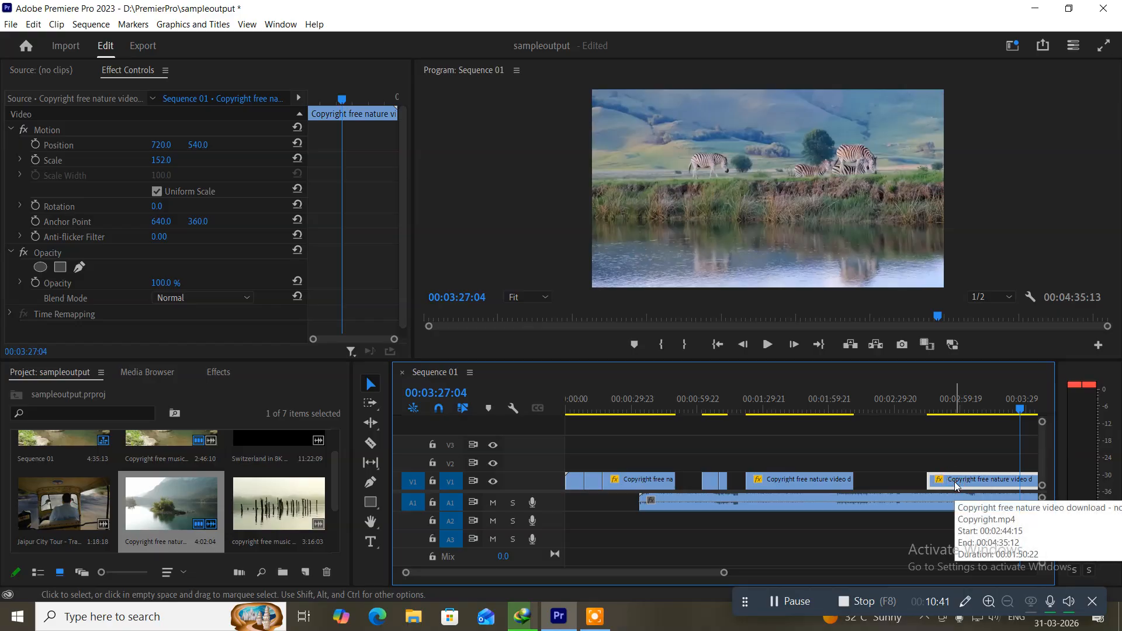
pyautogui.press('Delete')
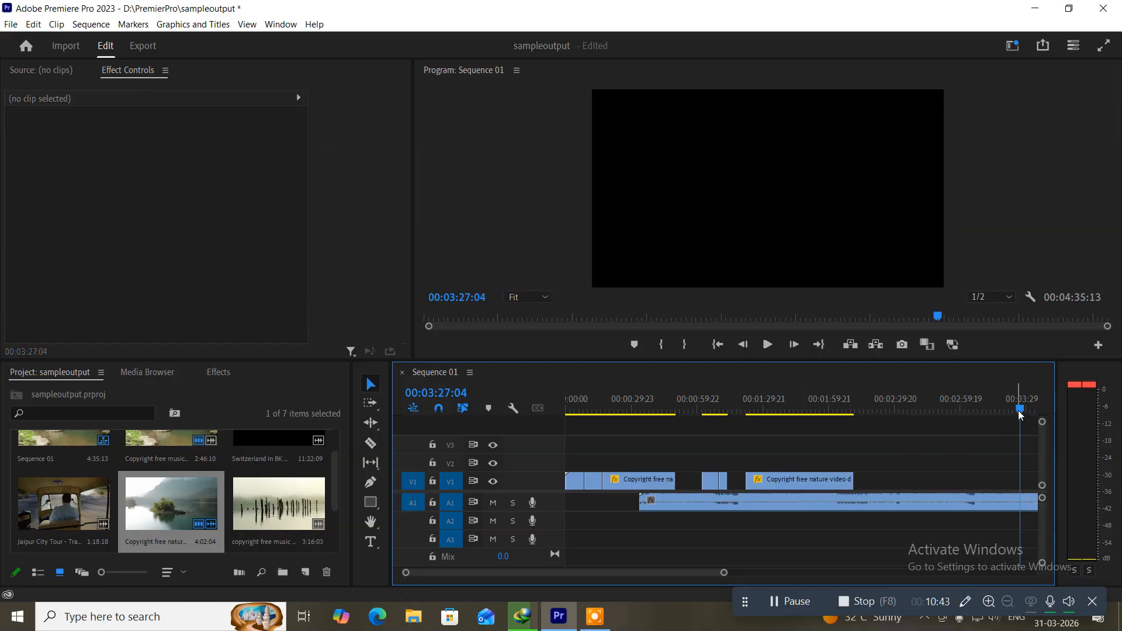
# Step: Move the valley piece directly after the river piece on V1, and delete the short valley-to-waterfall transition piece left at 00:01:10
pyautogui.moveTo(1018, 410); pyautogui.dragTo(741, 423)
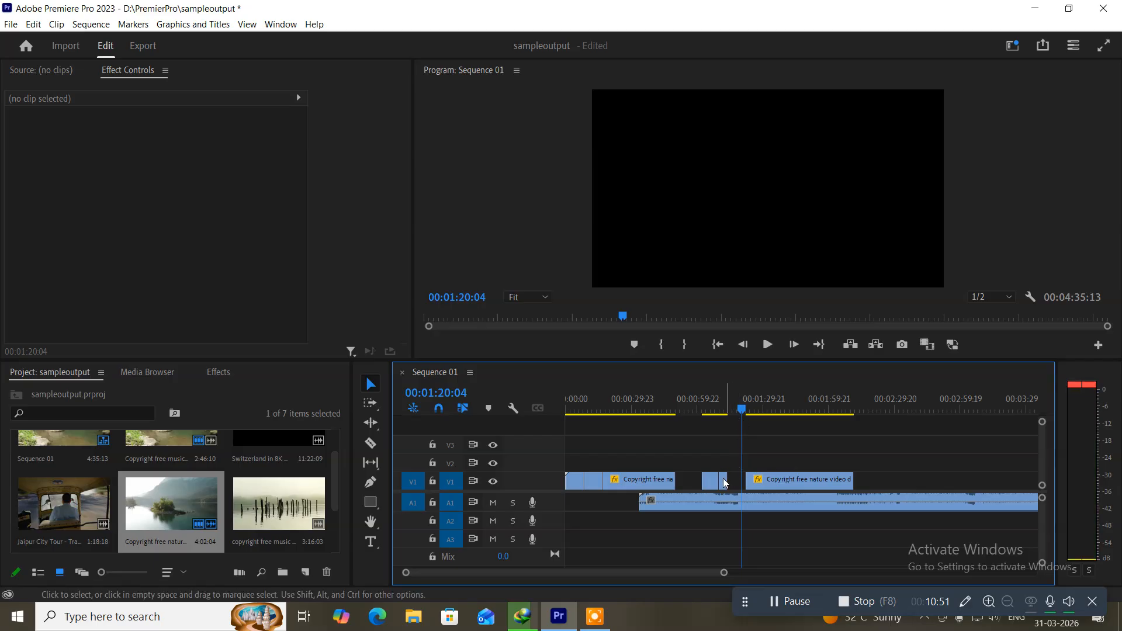
pyautogui.moveTo(710, 482); pyautogui.dragTo(685, 491)
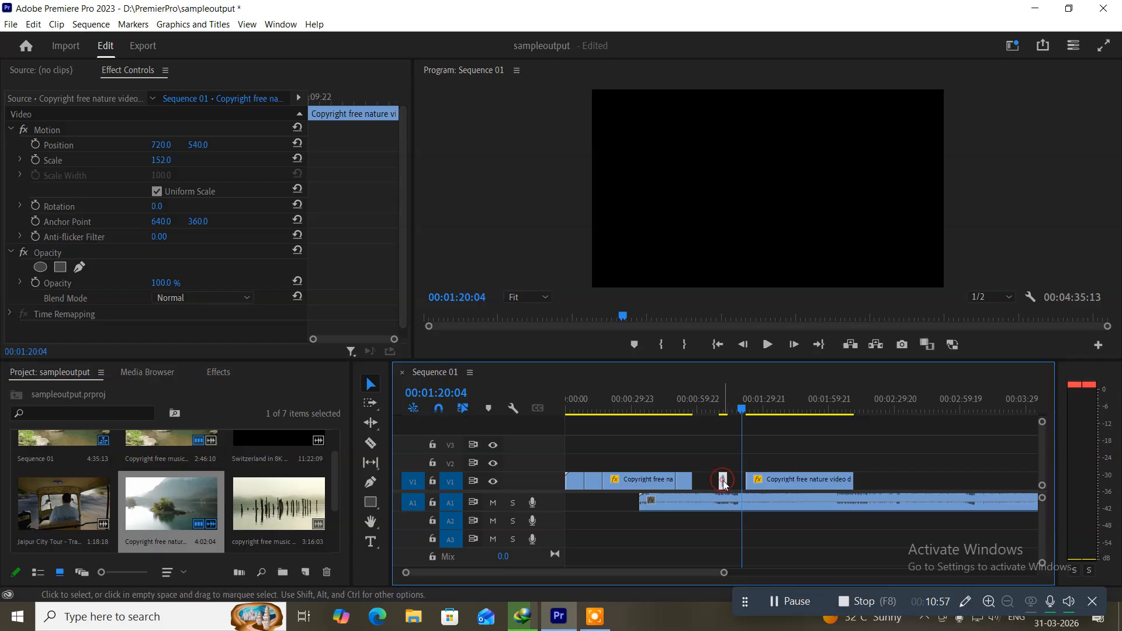
pyautogui.click(727, 415)
pyautogui.moveTo(727, 416); pyautogui.dragTo(721, 420)
pyautogui.press('space')
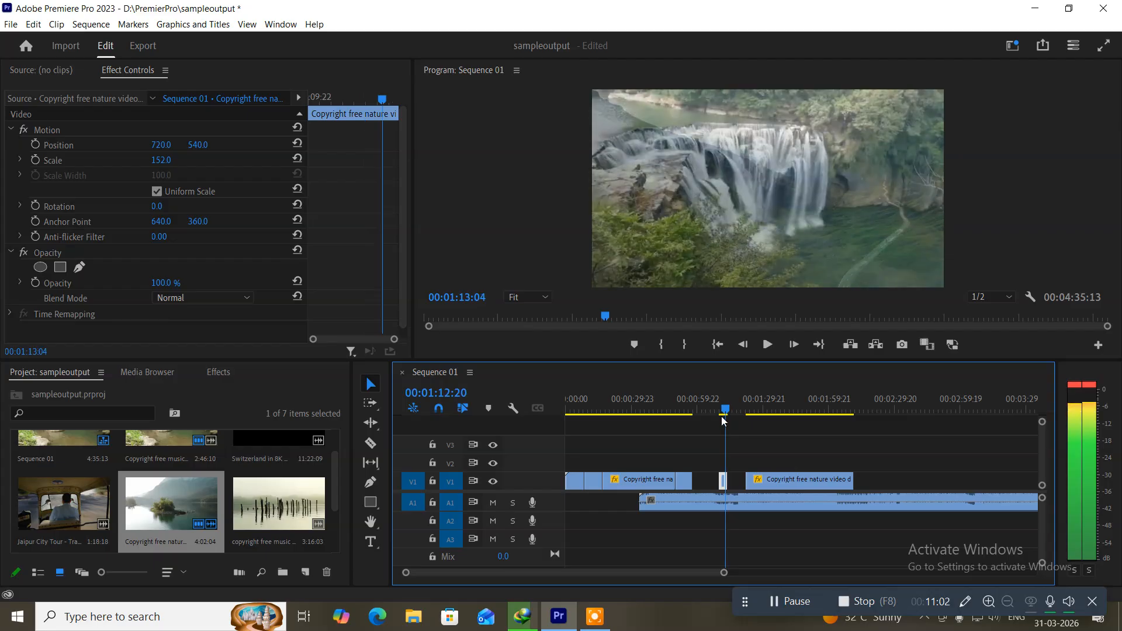
pyautogui.click(719, 413)
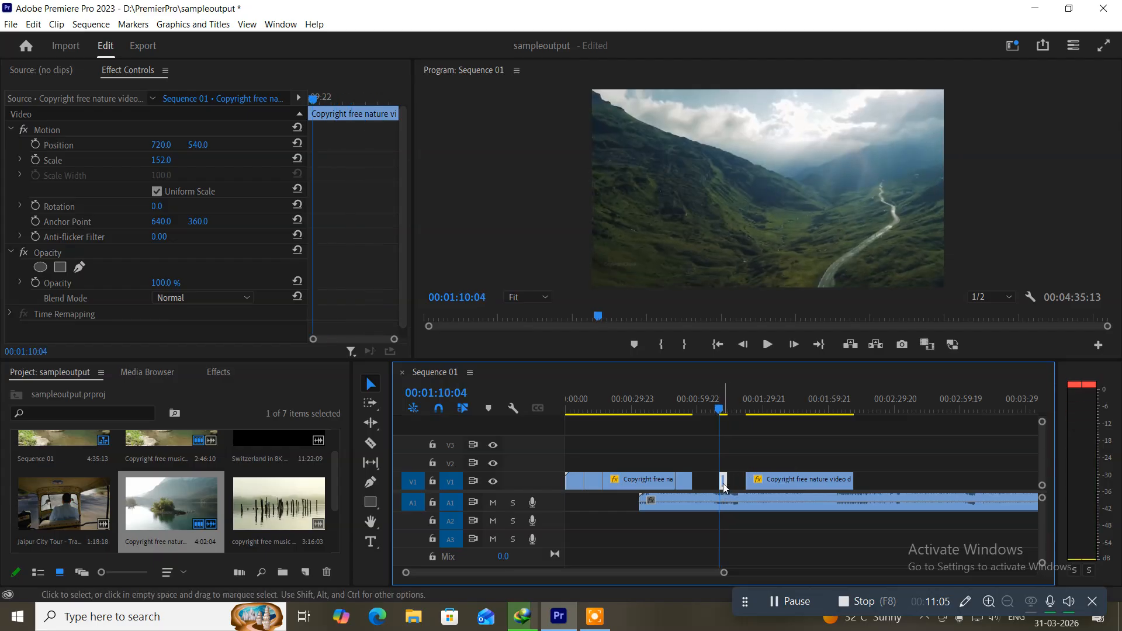
pyautogui.press('Delete')
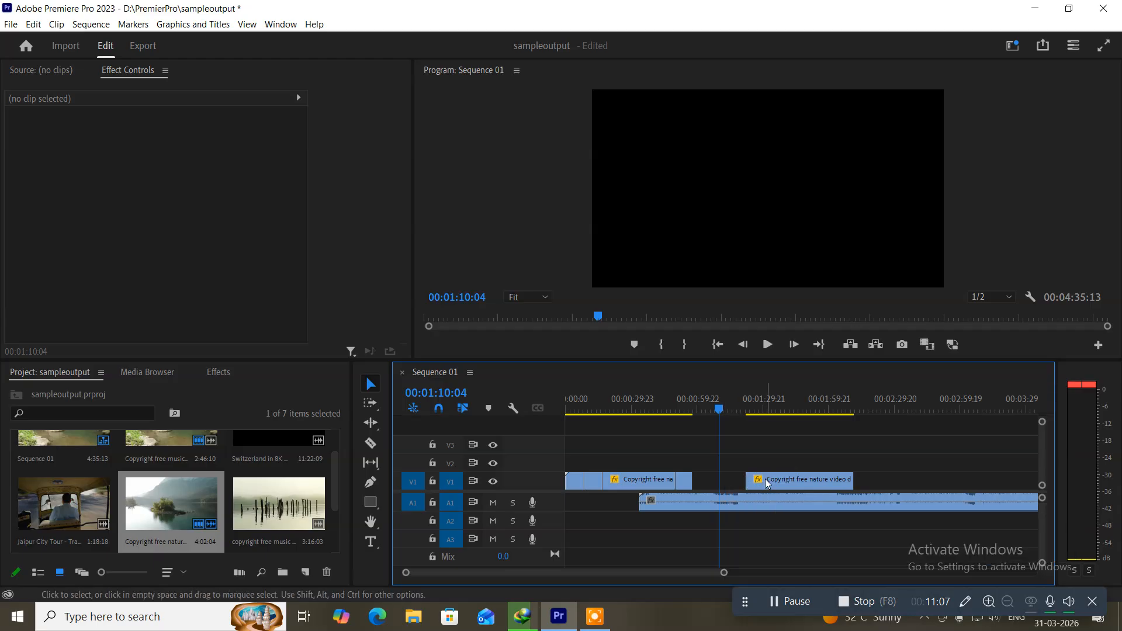
# Step: Find the end of the shots before the pink flowers and split the remaining nature video on V1 at 00:01:38:10
pyautogui.moveTo(720, 411); pyautogui.dragTo(783, 412)
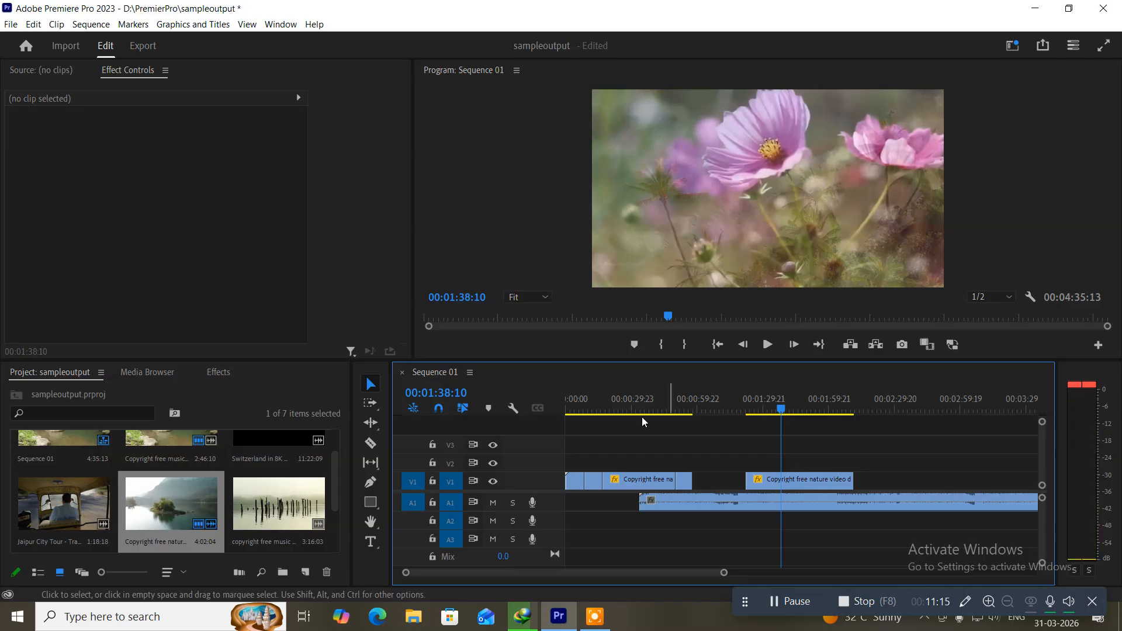
pyautogui.click(372, 445)
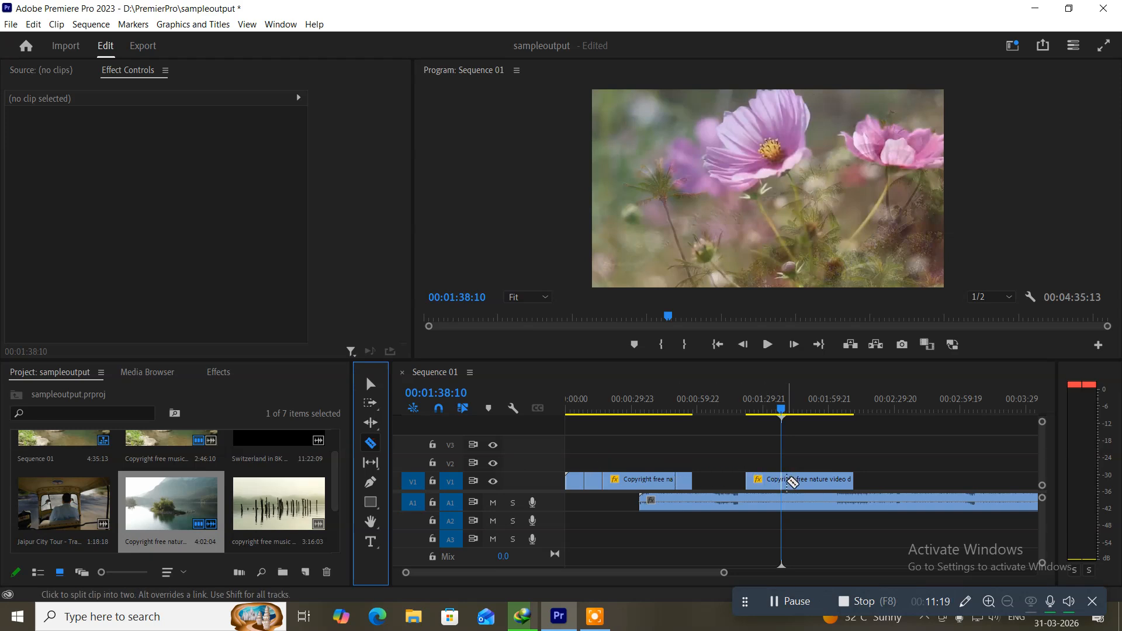
pyautogui.click(781, 479)
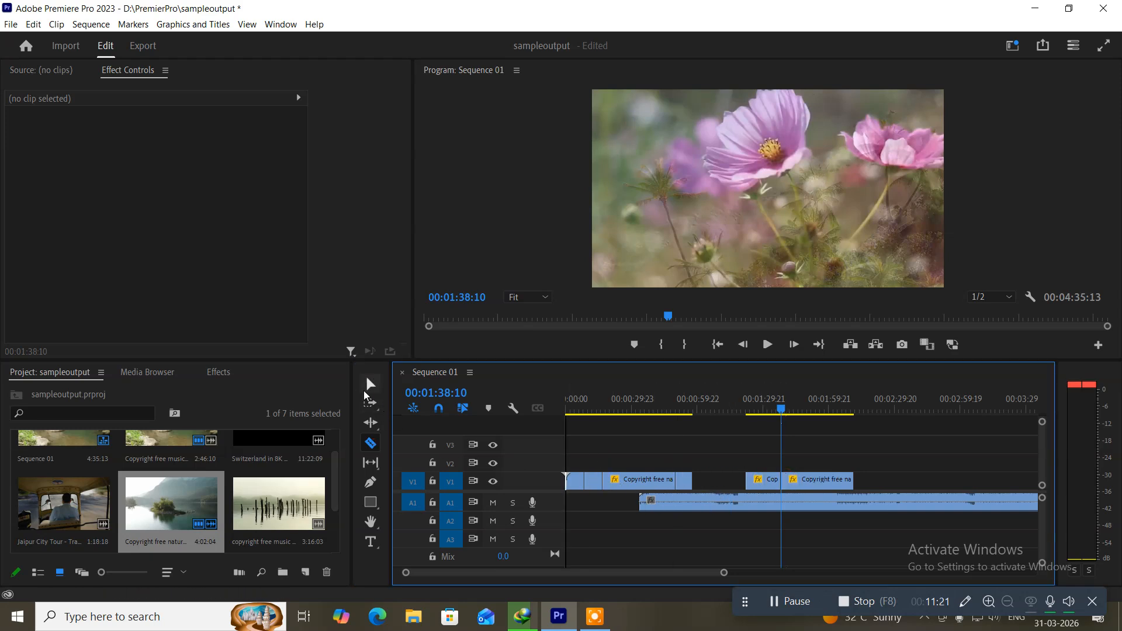
pyautogui.click(371, 384)
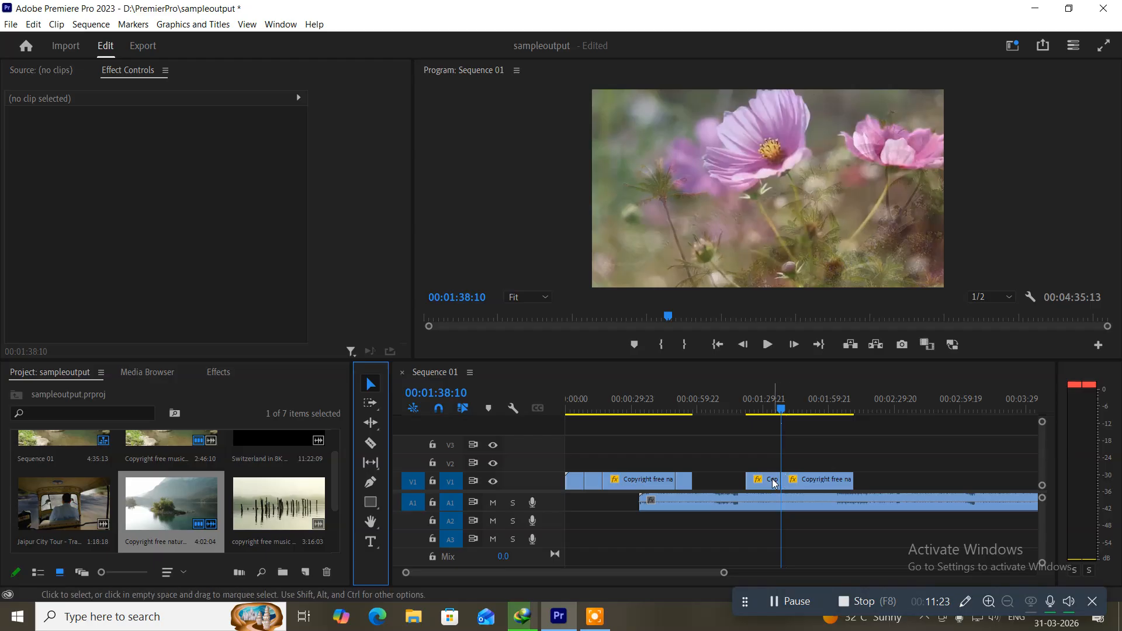
# Step: Delete the V1 piece before the pink flowers and move the pink-flower piece directly after the preceding video pieces
pyautogui.click(770, 479)
pyautogui.press('Delete')
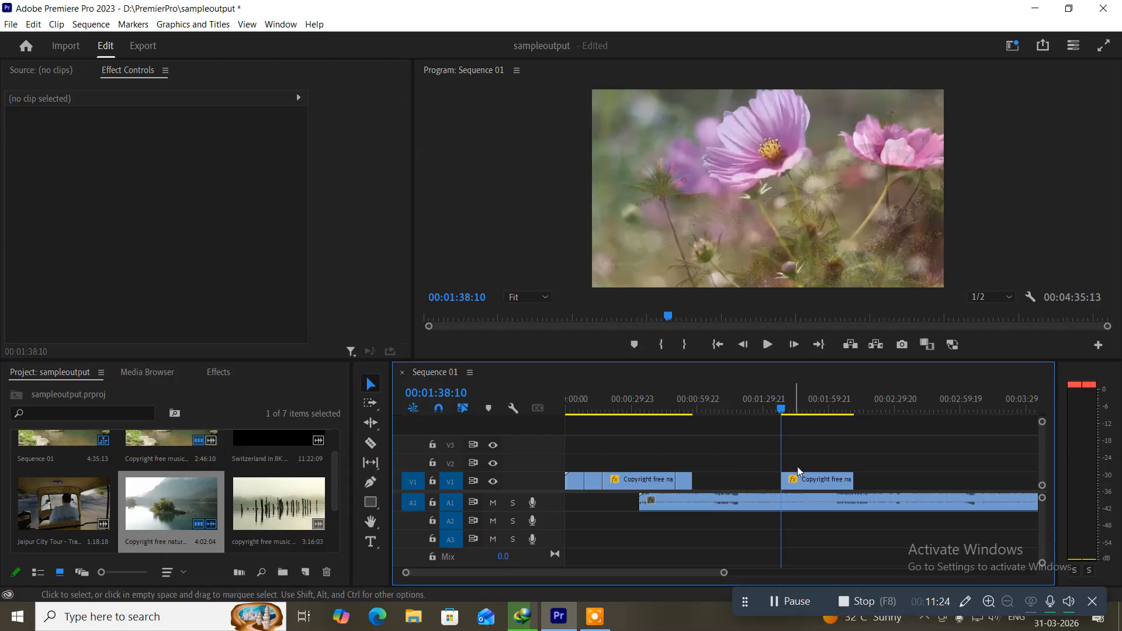
pyautogui.click(792, 411)
pyautogui.moveTo(795, 413); pyautogui.dragTo(826, 416)
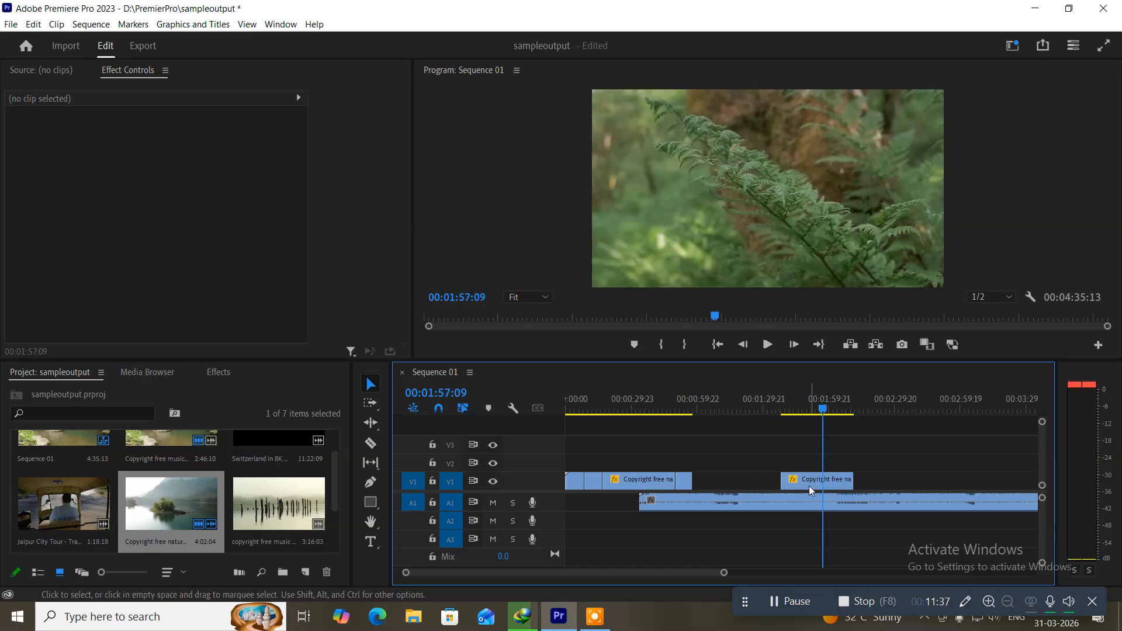
pyautogui.moveTo(804, 483); pyautogui.dragTo(716, 485)
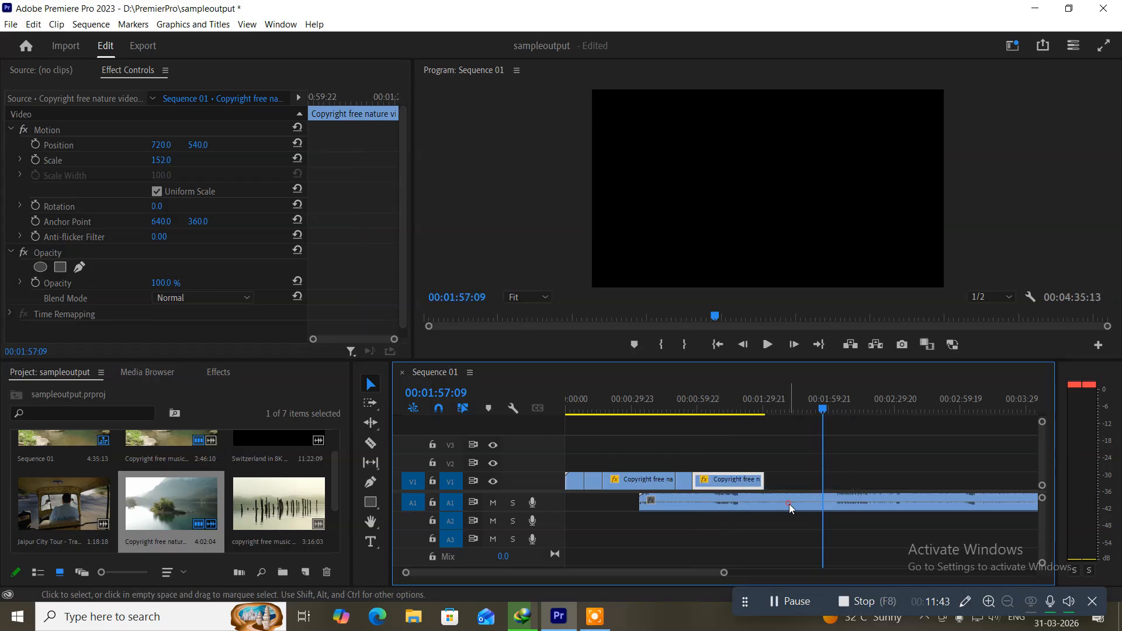
# Step: Move the nature audio on A1 to the sequence start and cut away everything past the end of the last video piece
pyautogui.moveTo(788, 503); pyautogui.dragTo(710, 507)
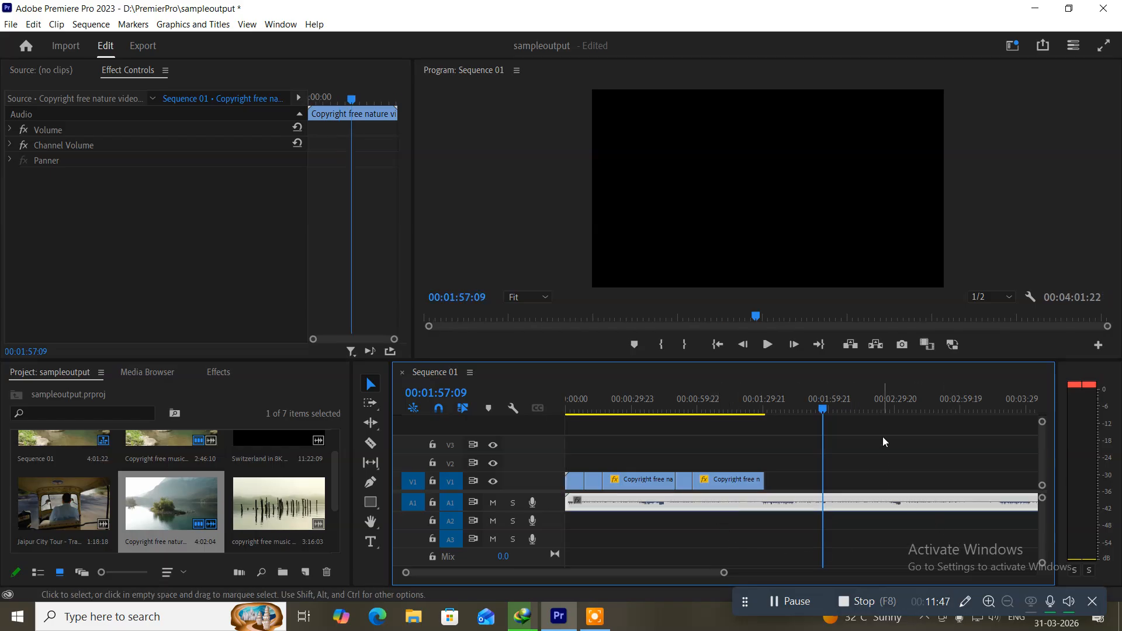
pyautogui.moveTo(823, 416); pyautogui.dragTo(765, 410)
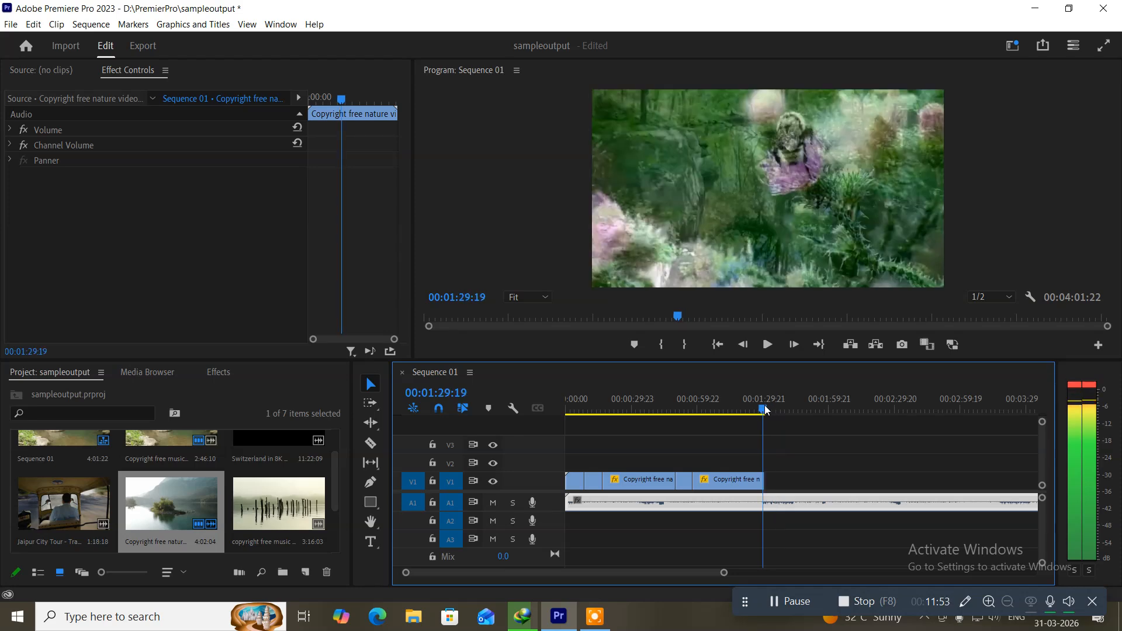
pyautogui.click(371, 445)
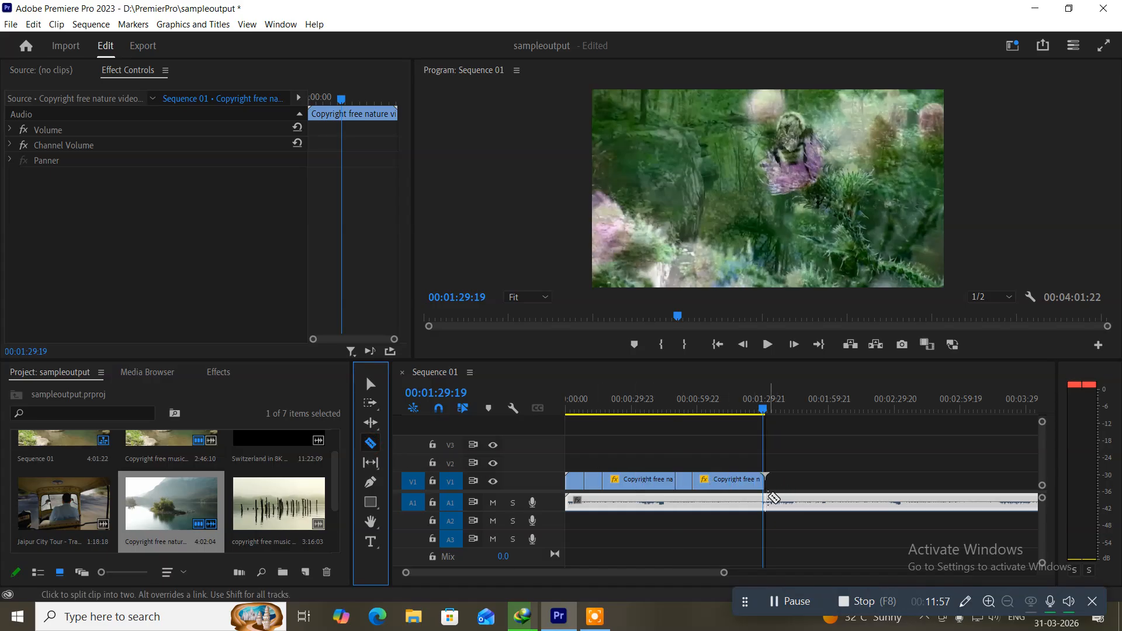
pyautogui.click(769, 500)
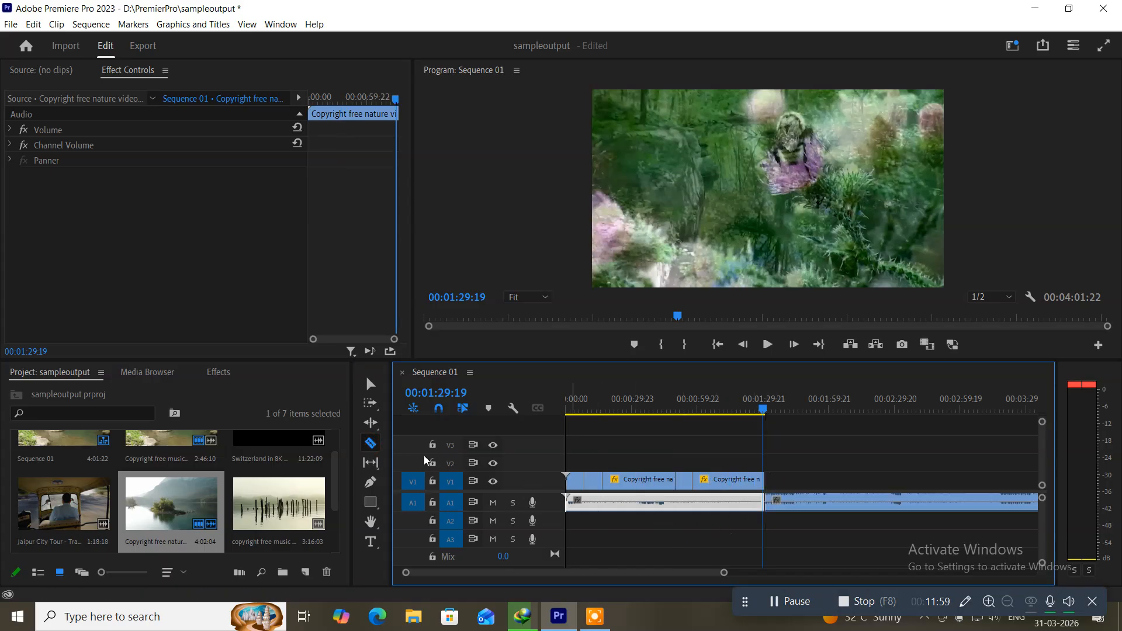
pyautogui.click(370, 383)
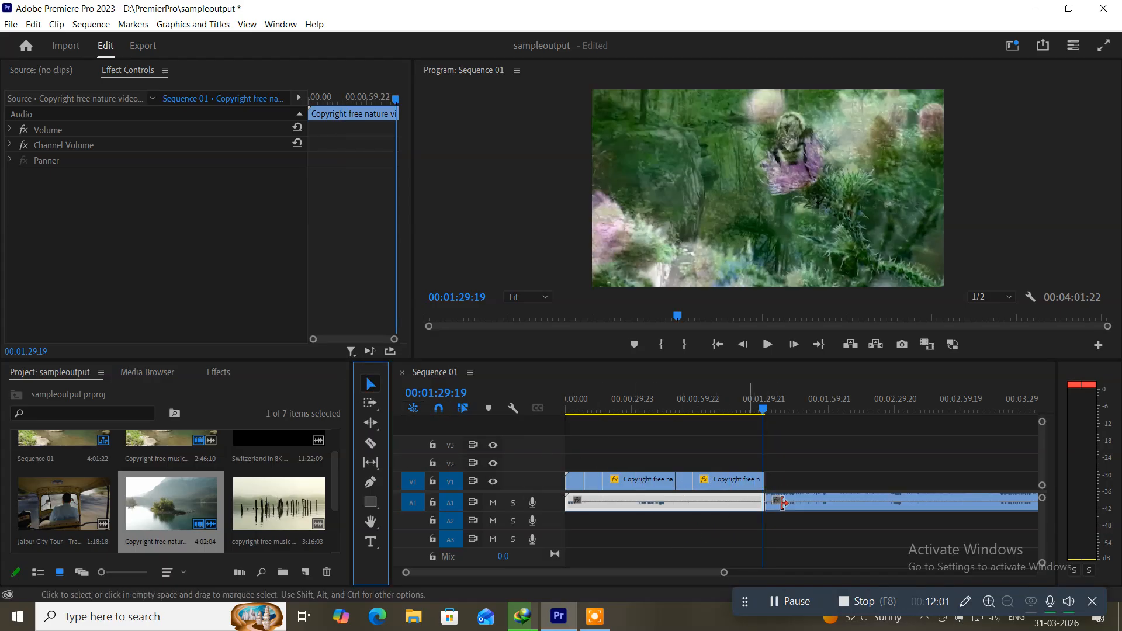
pyautogui.click(837, 506)
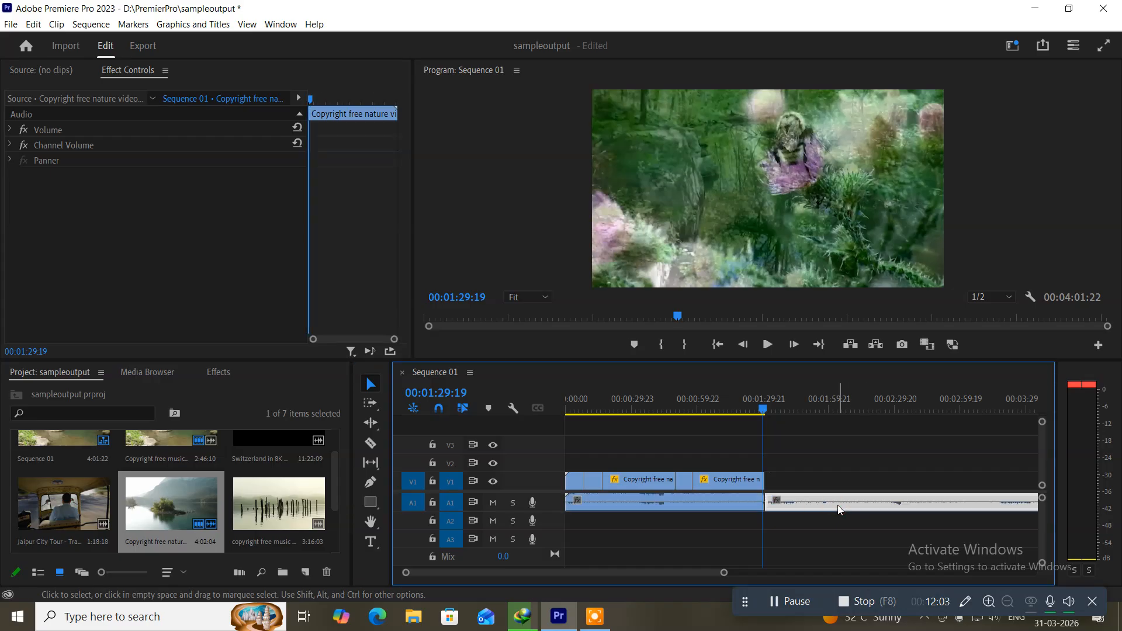
pyautogui.press('Delete')
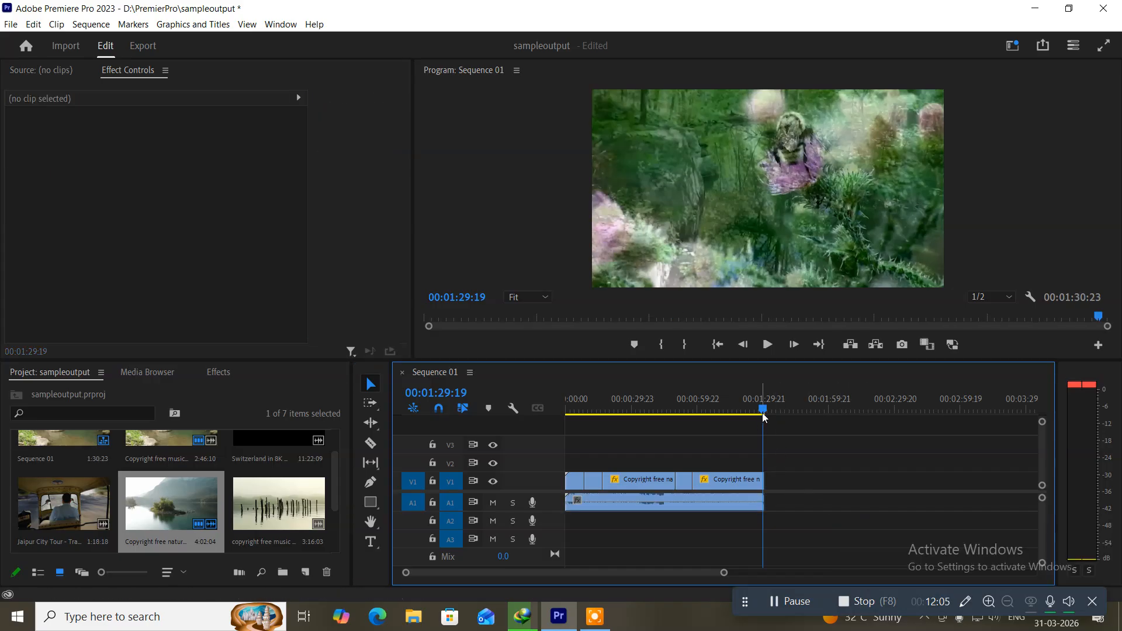
# Step: Apply Additive Dissolve transitions to the first three cuts on V1 and Dip to Black to the last cut
pyautogui.moveTo(762, 413); pyautogui.dragTo(539, 394)
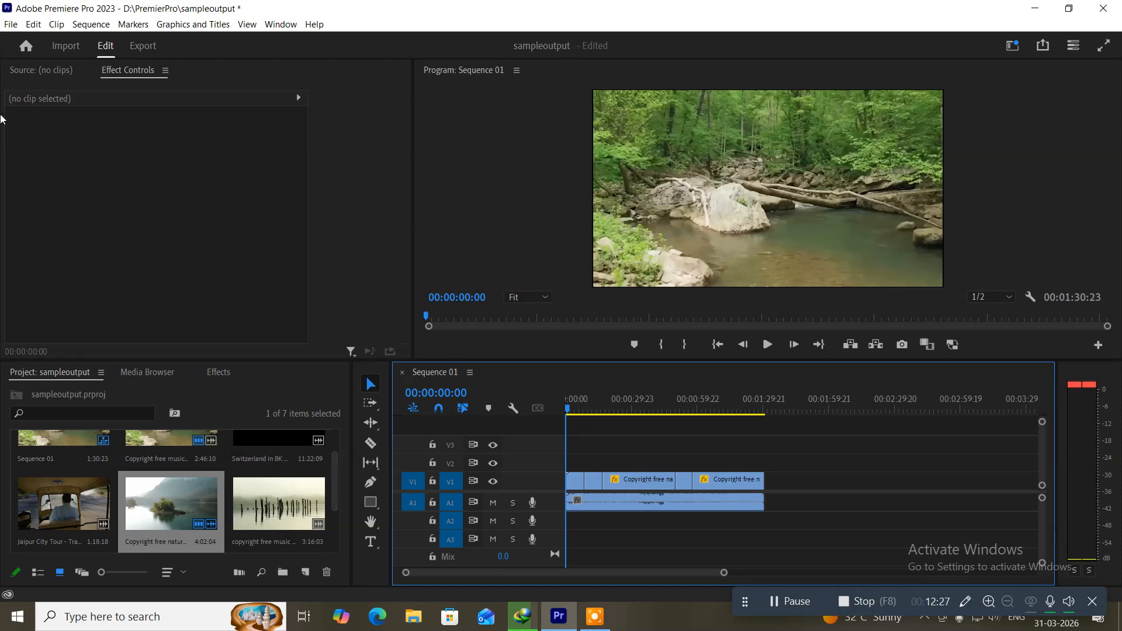
pyautogui.click(220, 374)
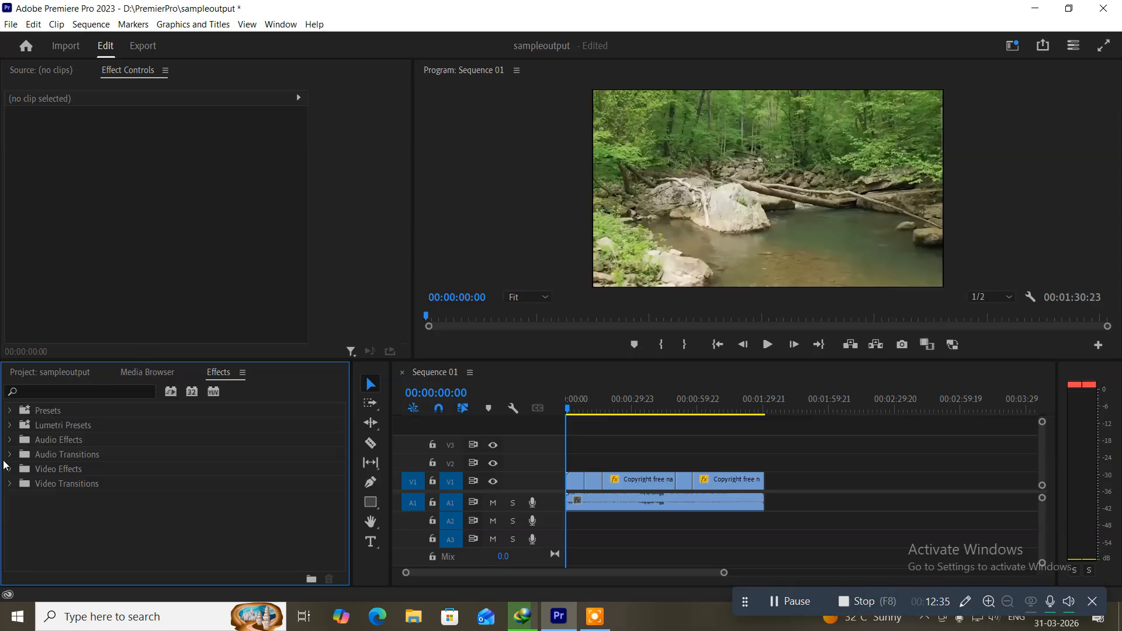
pyautogui.click(9, 485)
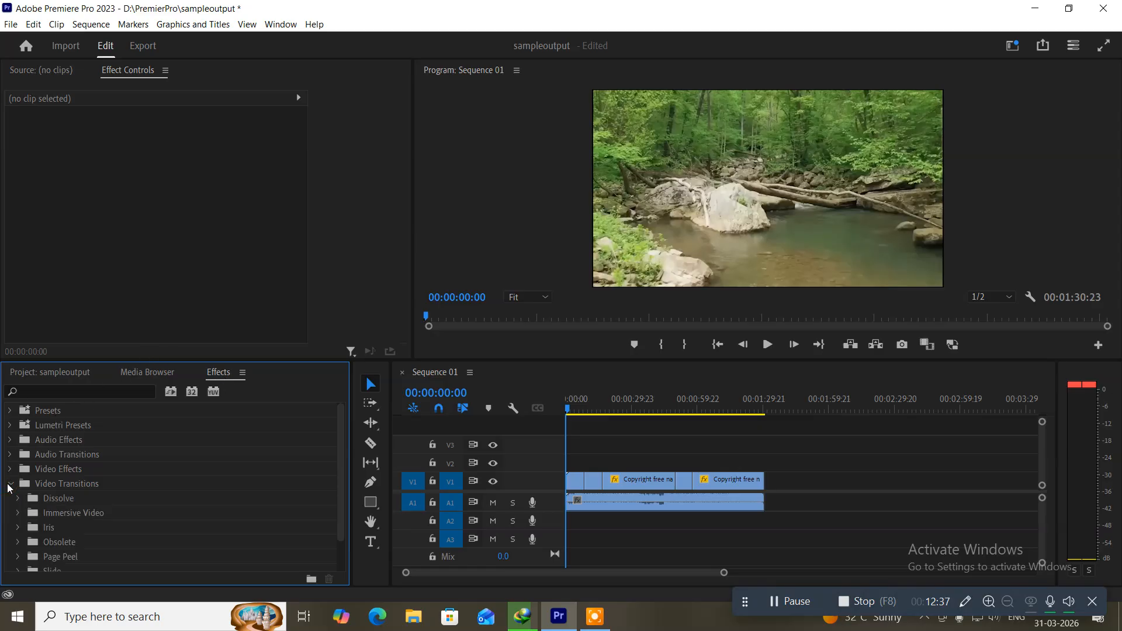
pyautogui.click(17, 500)
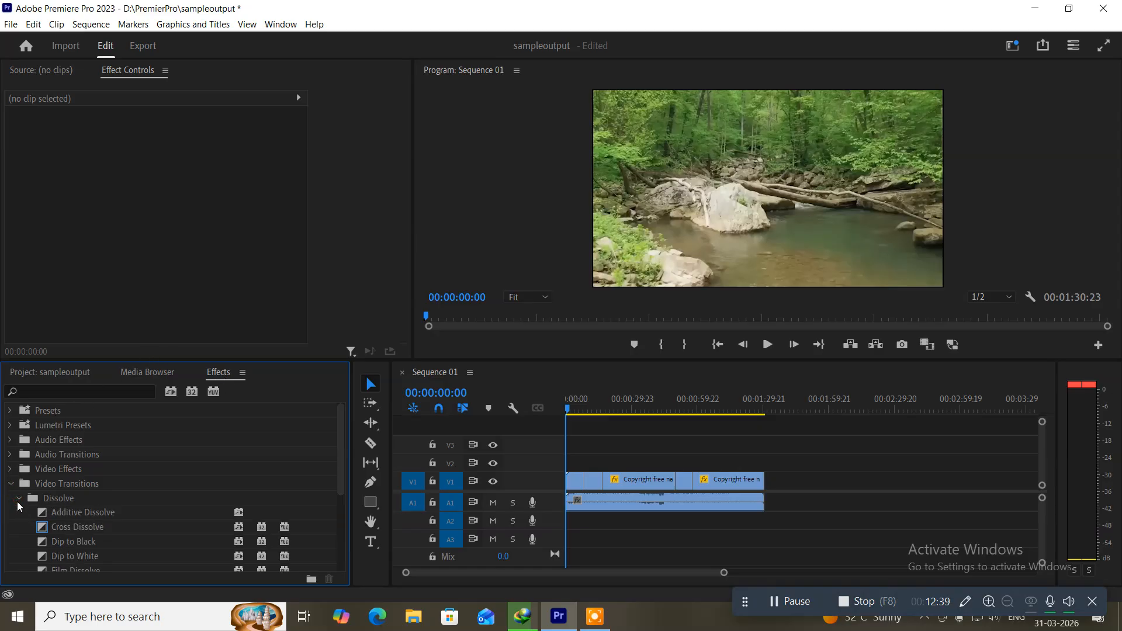
pyautogui.click(70, 512)
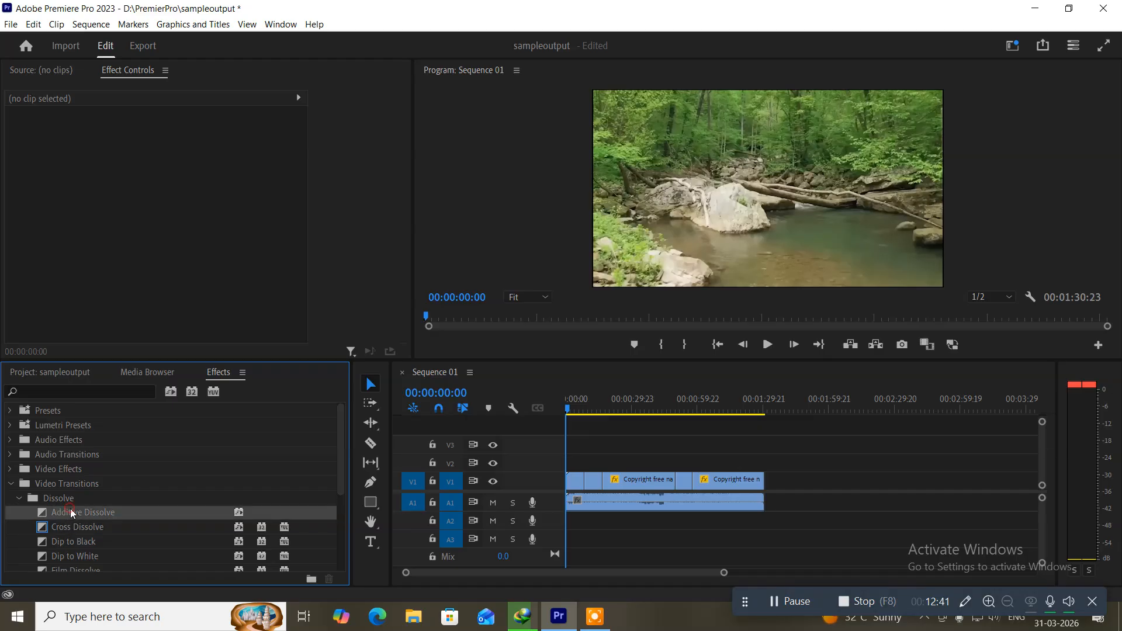
pyautogui.moveTo(66, 517)
pyautogui.mouseDown()
pyautogui.moveTo(588, 420)
pyautogui.moveTo(598, 443)
pyautogui.moveTo(587, 485)
pyautogui.mouseUp()
pyautogui.moveTo(50, 511)
pyautogui.mouseDown()
pyautogui.moveTo(564, 447)
pyautogui.moveTo(595, 452)
pyautogui.moveTo(610, 484)
pyautogui.mouseUp()
pyautogui.moveTo(72, 511); pyautogui.dragTo(691, 490)
pyautogui.moveTo(62, 541); pyautogui.dragTo(698, 486)
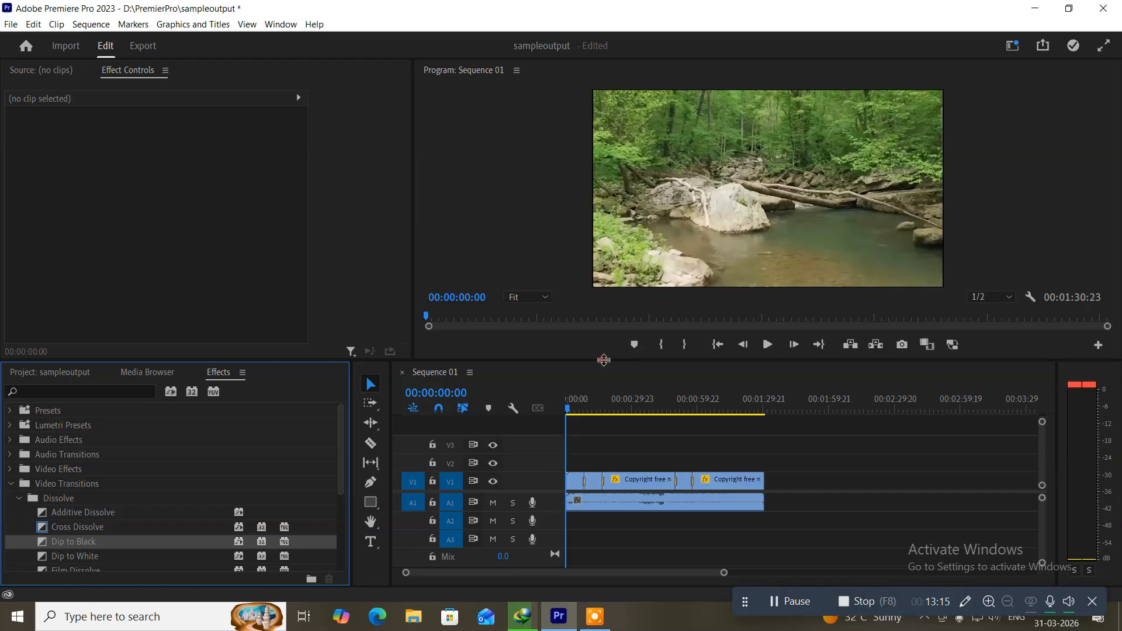
# Step: Enlarge the program preview, play the sequence from the start to review the transitions, and return the playhead to 00:00:00:00
pyautogui.moveTo(604, 360); pyautogui.dragTo(597, 408)
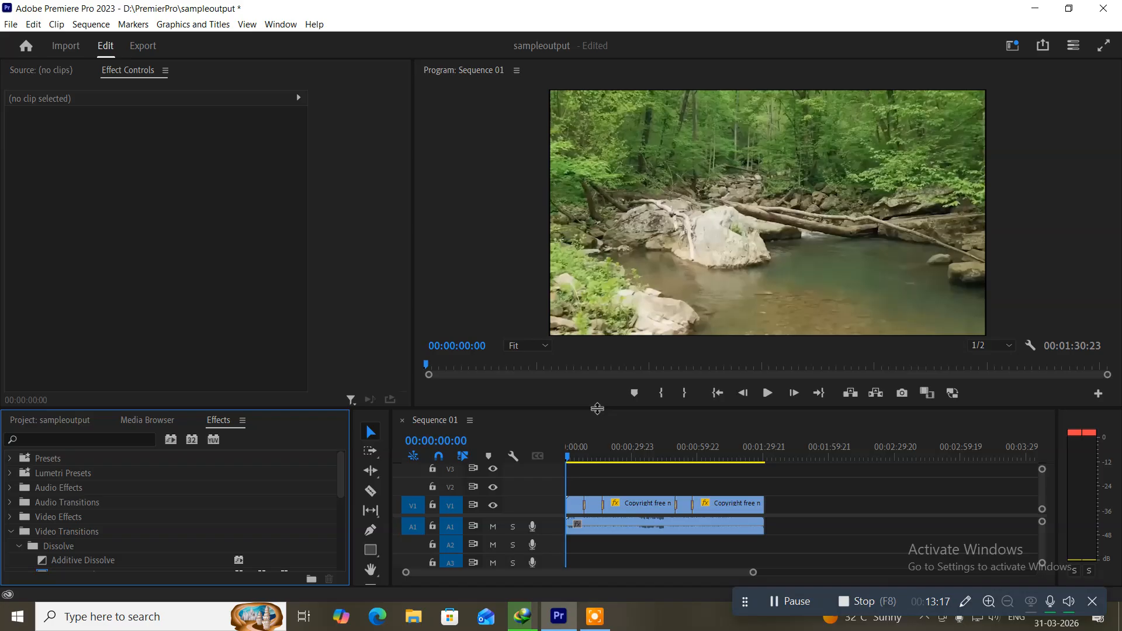
pyautogui.press('space')
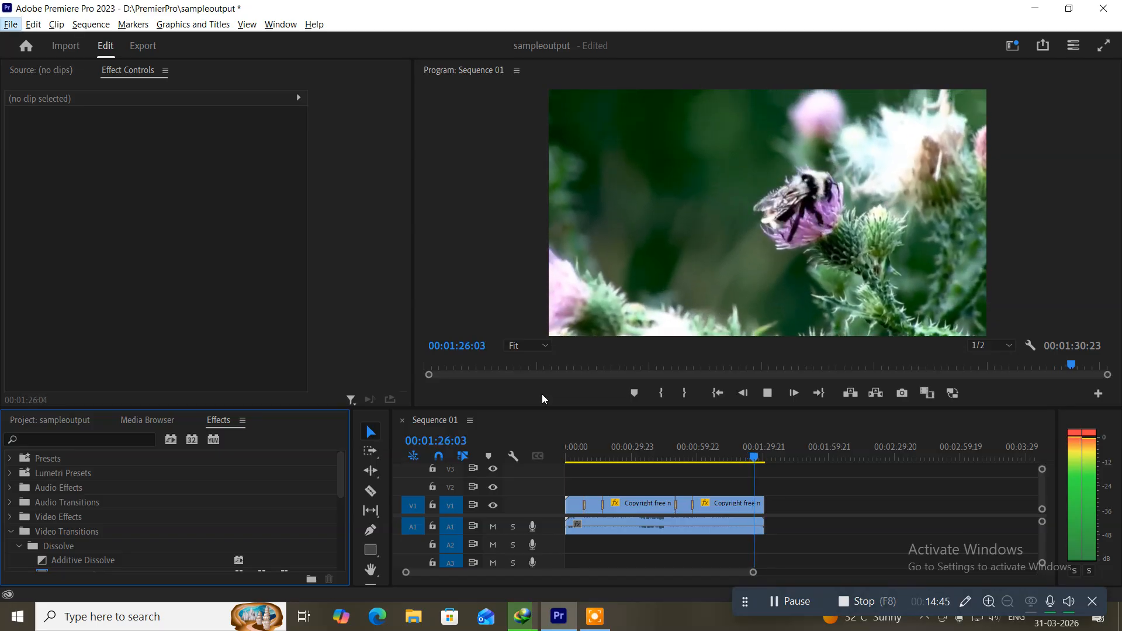
pyautogui.hotkey('alt', 'space')
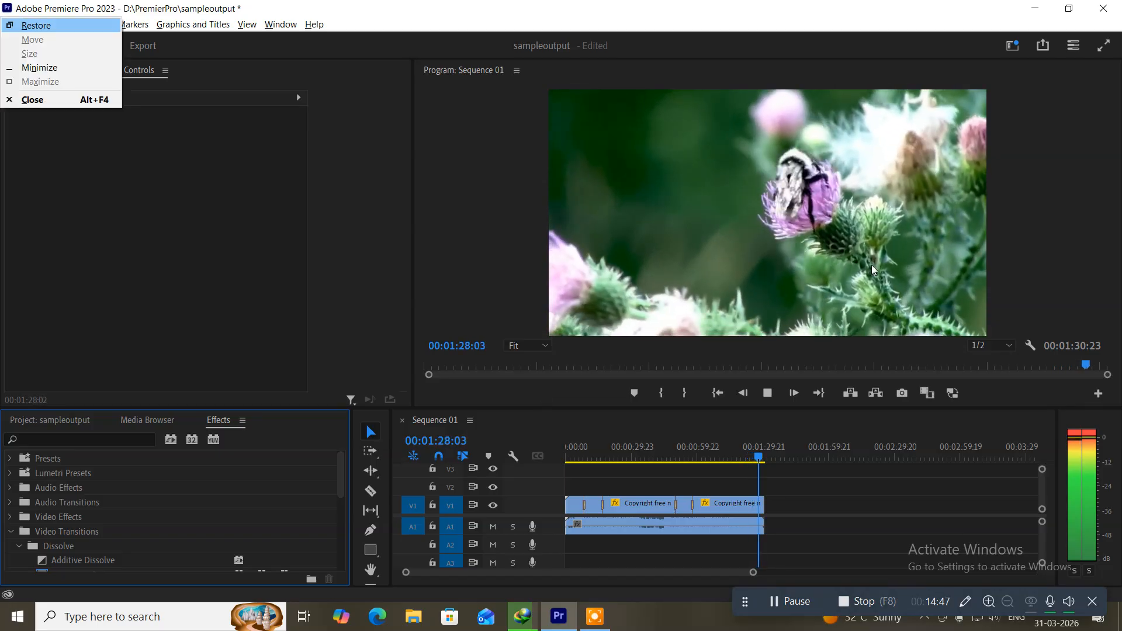
pyautogui.click(704, 502)
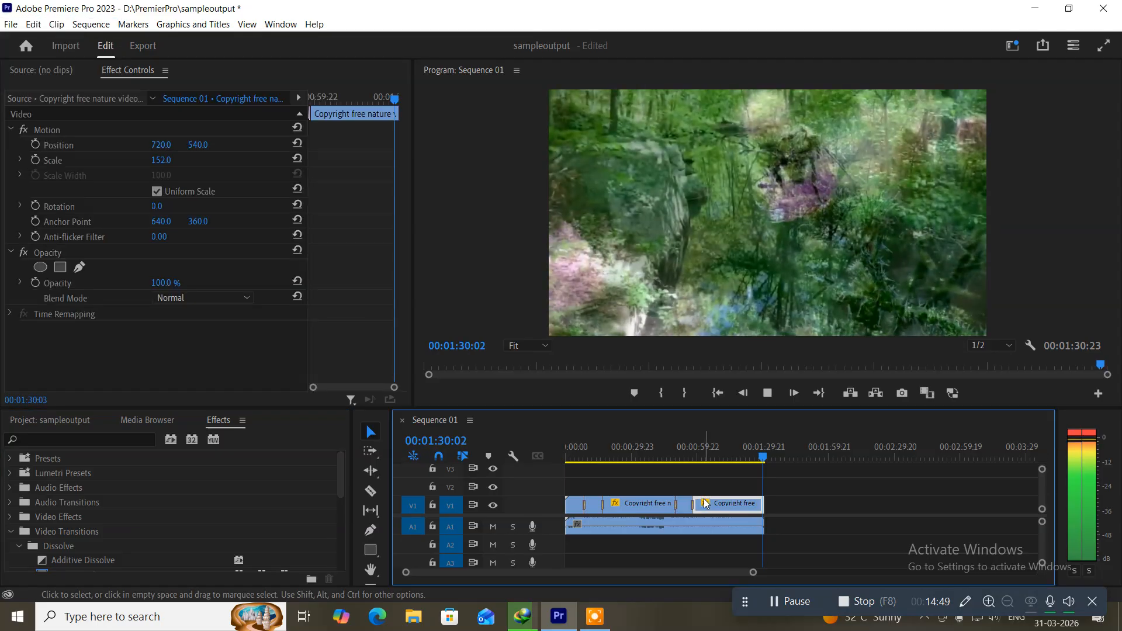
pyautogui.moveTo(759, 464); pyautogui.dragTo(545, 461)
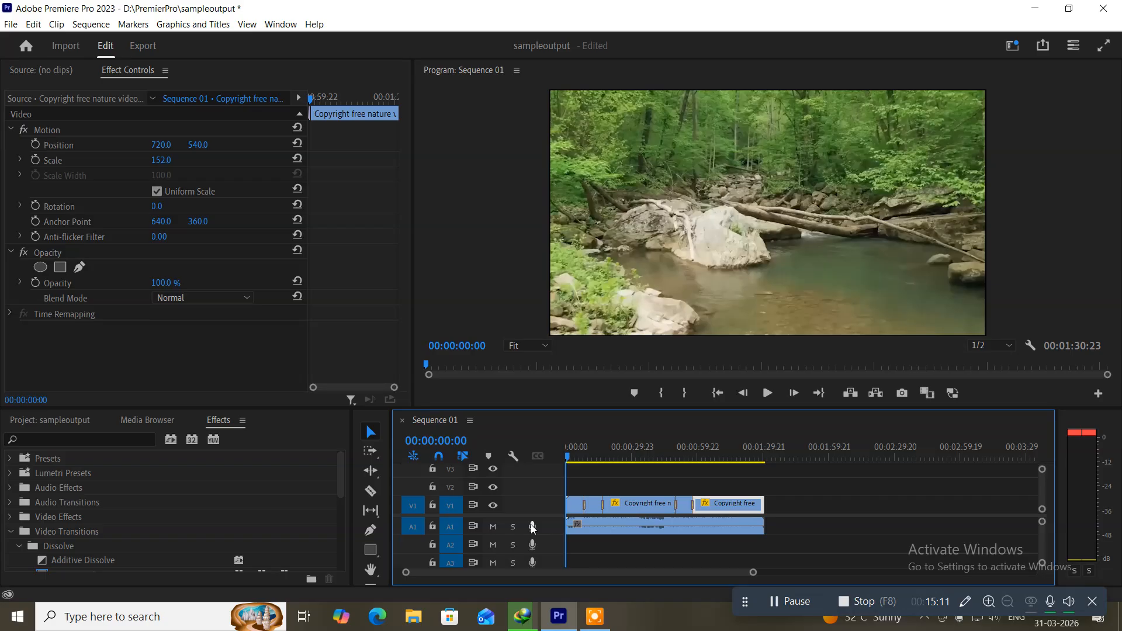
# Step: Set up a media export of the sequence, saving it to the Desktop as finalloutput in MP4 format
pyautogui.click(3, 25)
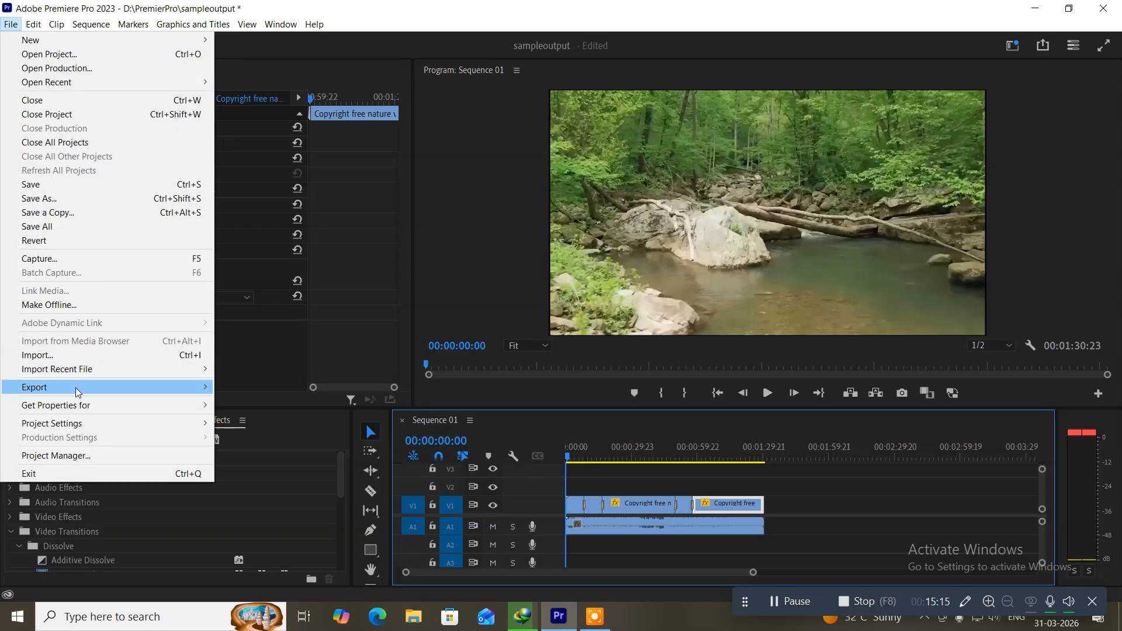
pyautogui.moveTo(76, 395)
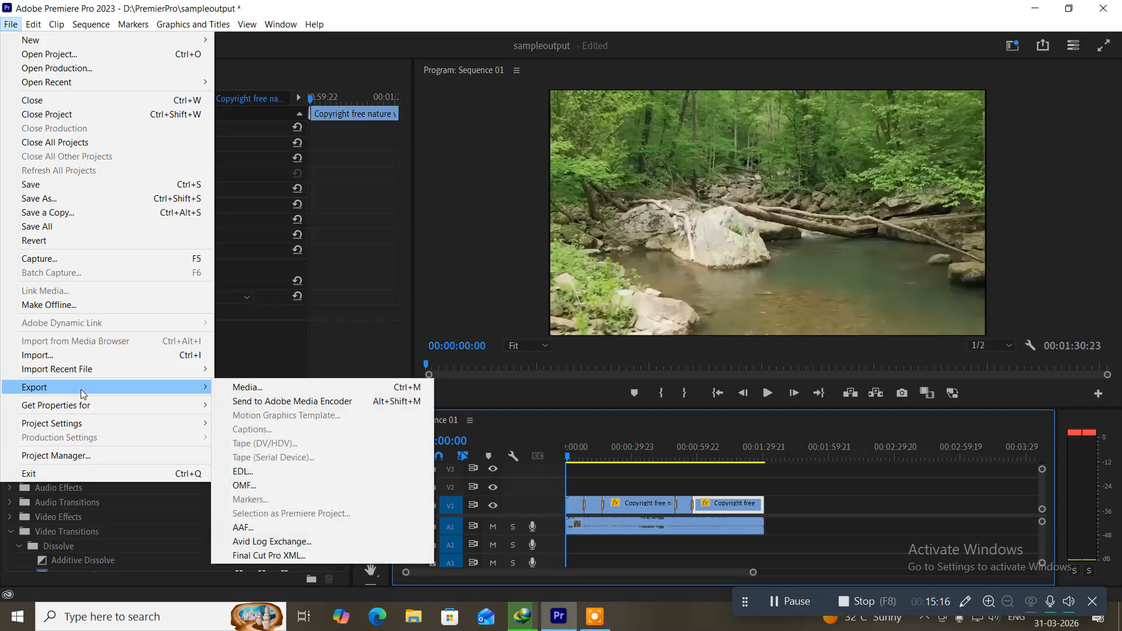
pyautogui.click(257, 390)
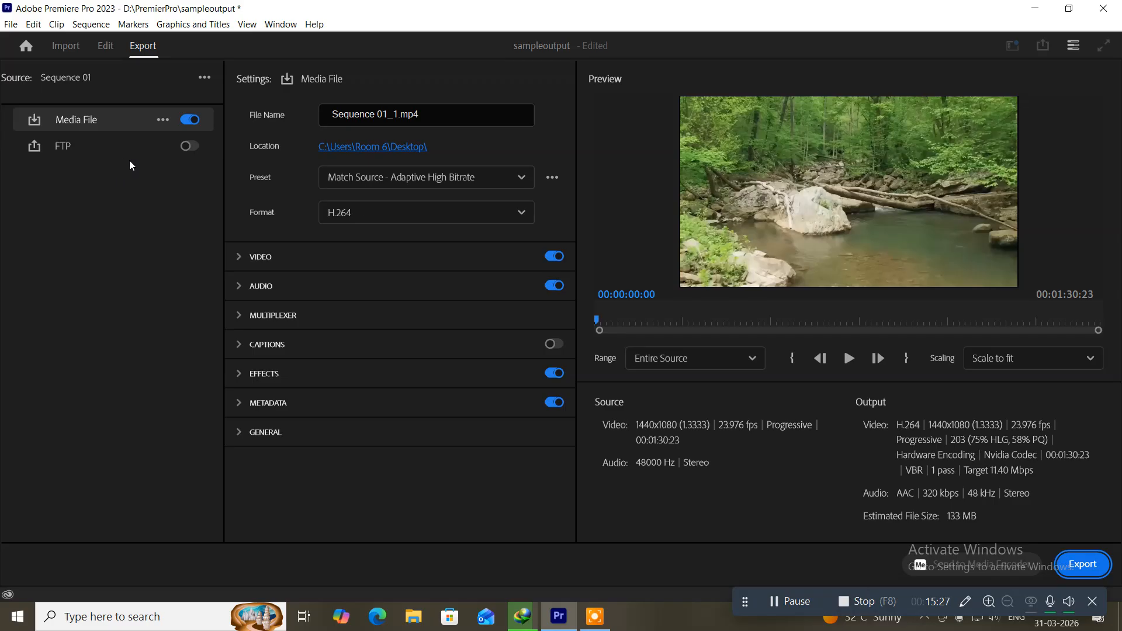
pyautogui.click(360, 150)
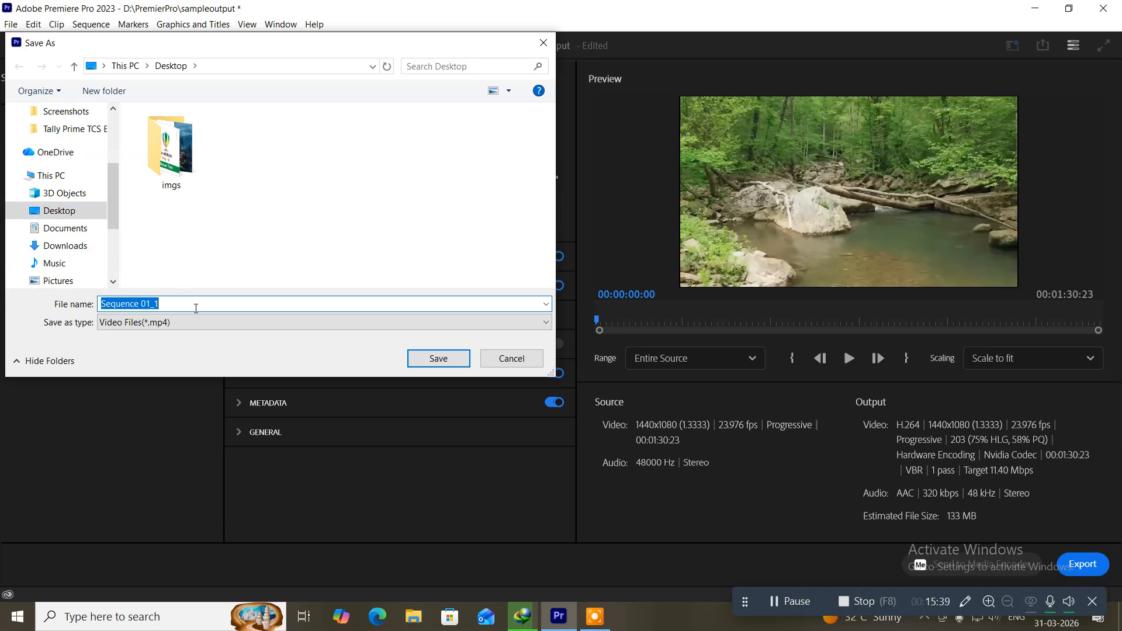
pyautogui.write('final')
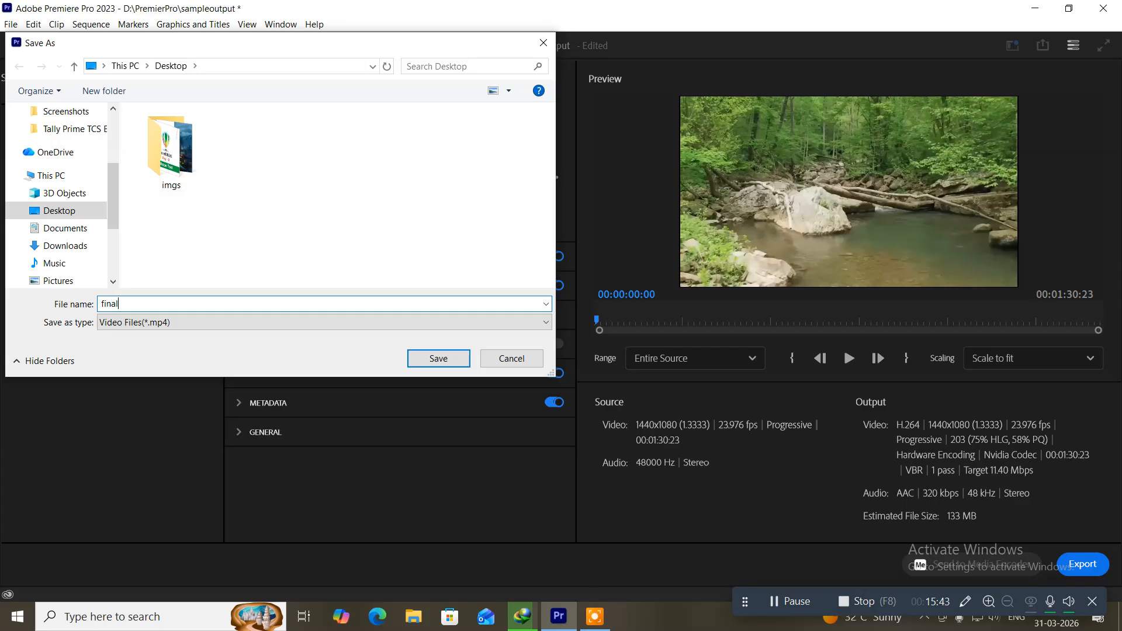
pyautogui.write('loutput')
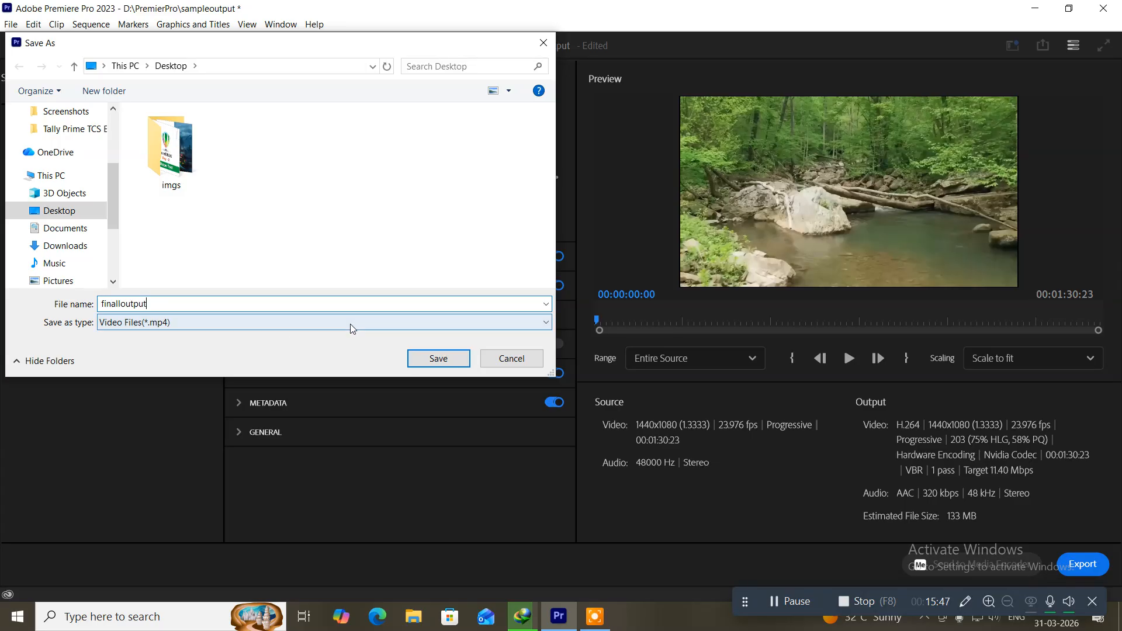
pyautogui.click(425, 358)
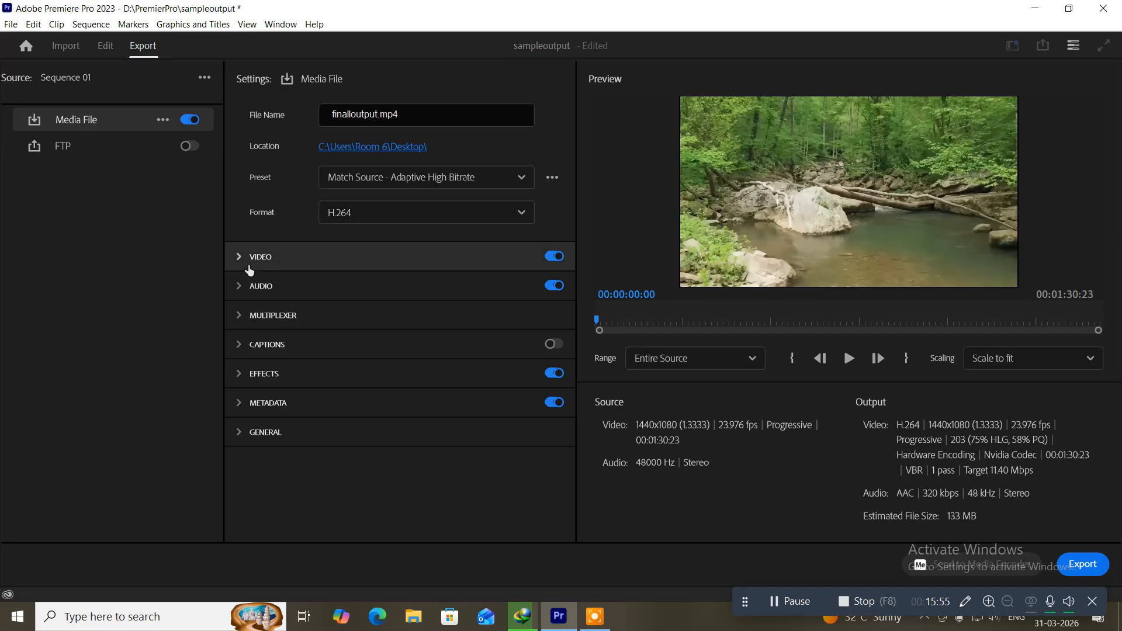
# Step: Review the Video, Audio, Multiplexer, Captions and Effects export settings, including the available multiplexer options
pyautogui.click(238, 260)
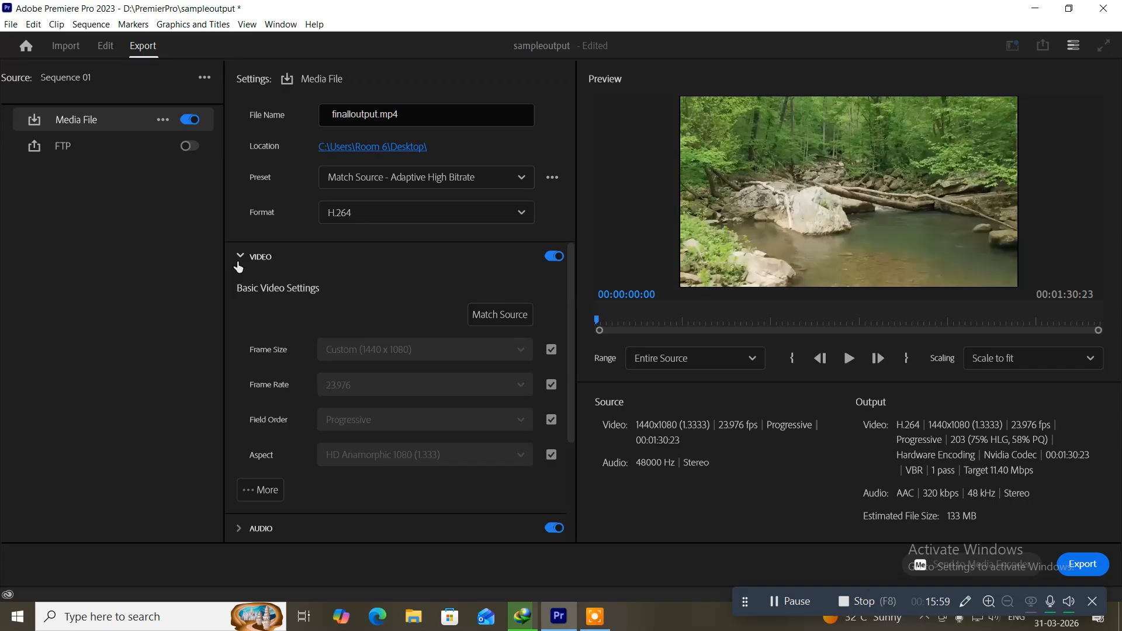
pyautogui.click(238, 263)
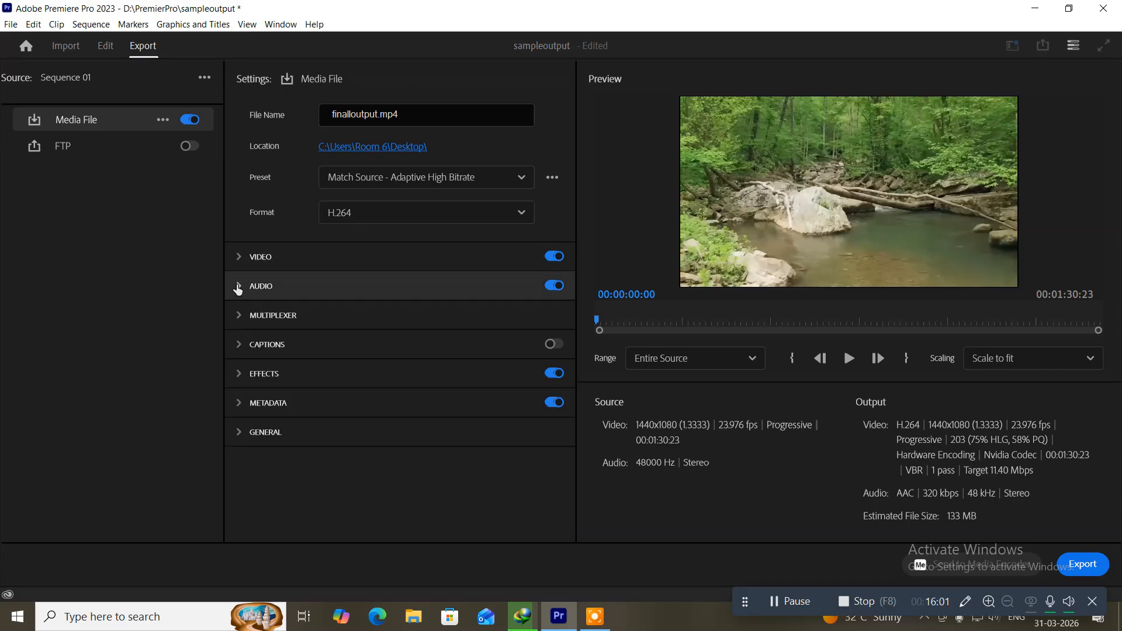
pyautogui.click(237, 288)
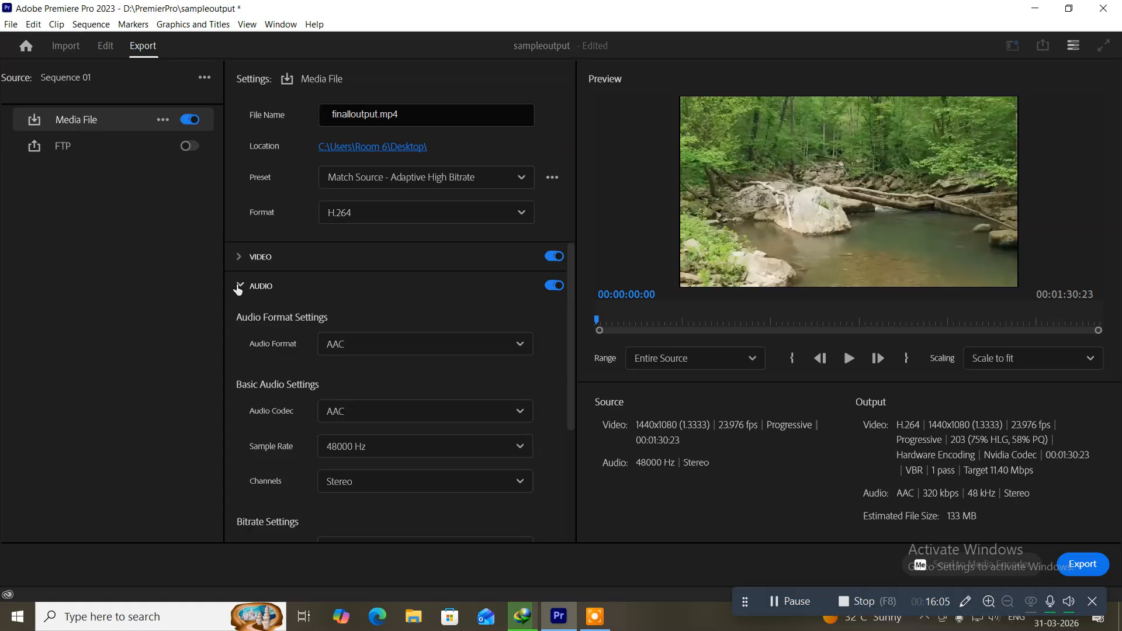
pyautogui.click(237, 287)
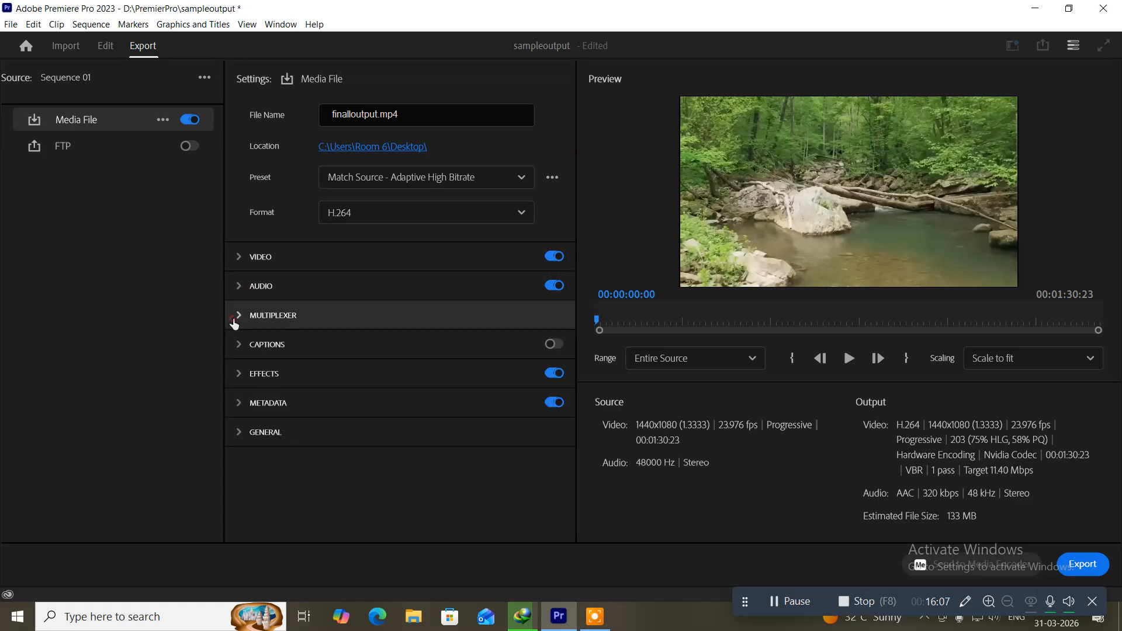
pyautogui.click(234, 320)
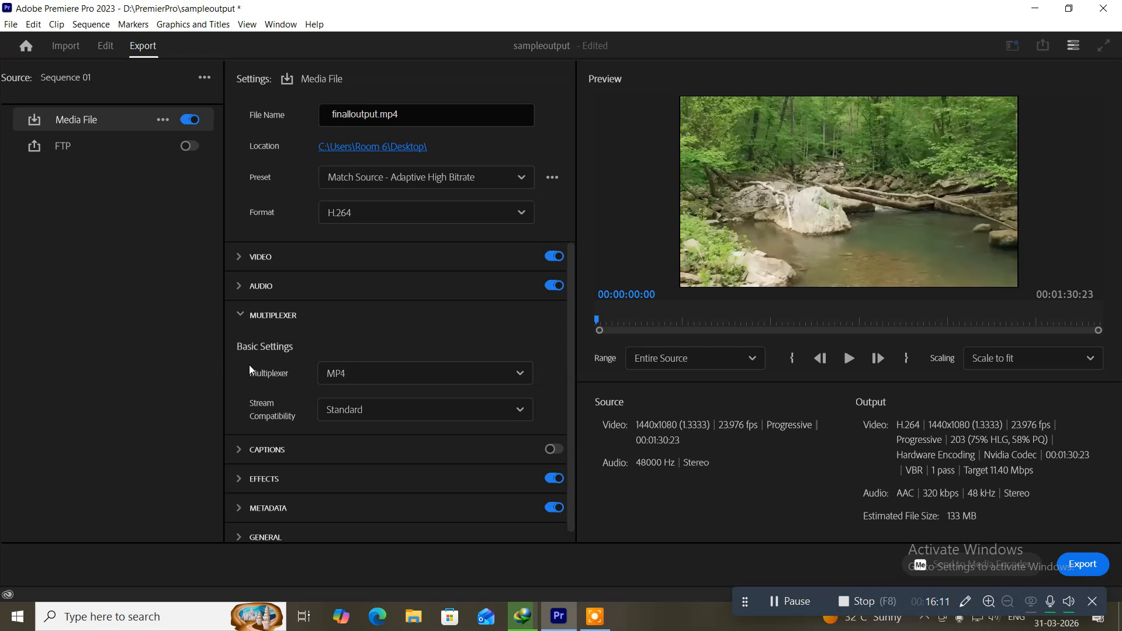
pyautogui.click(375, 372)
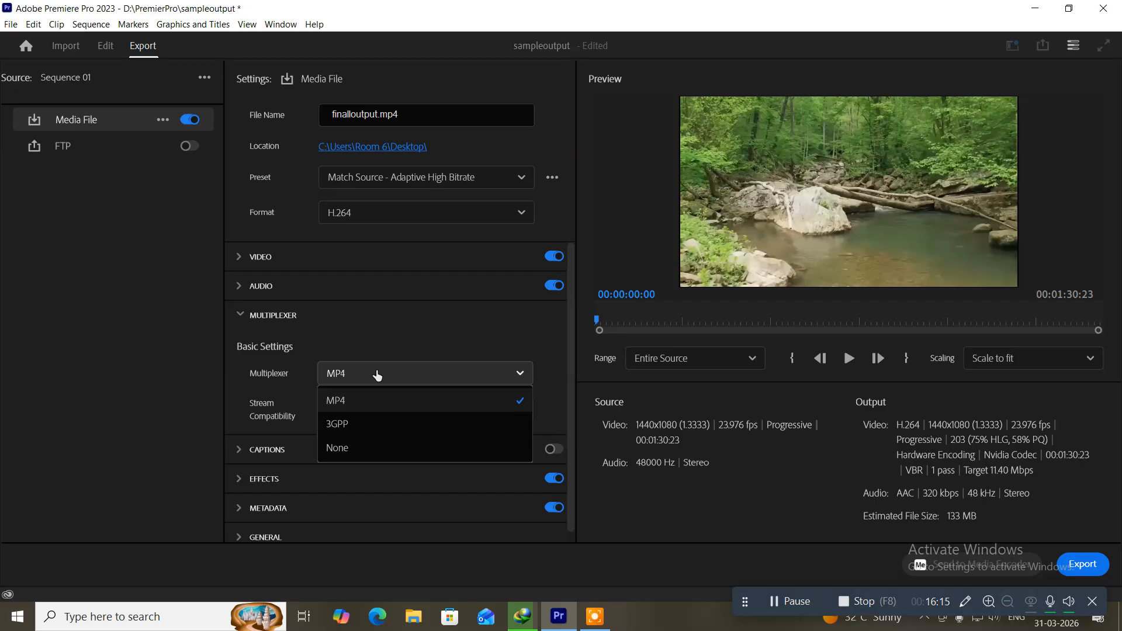
pyautogui.click(377, 375)
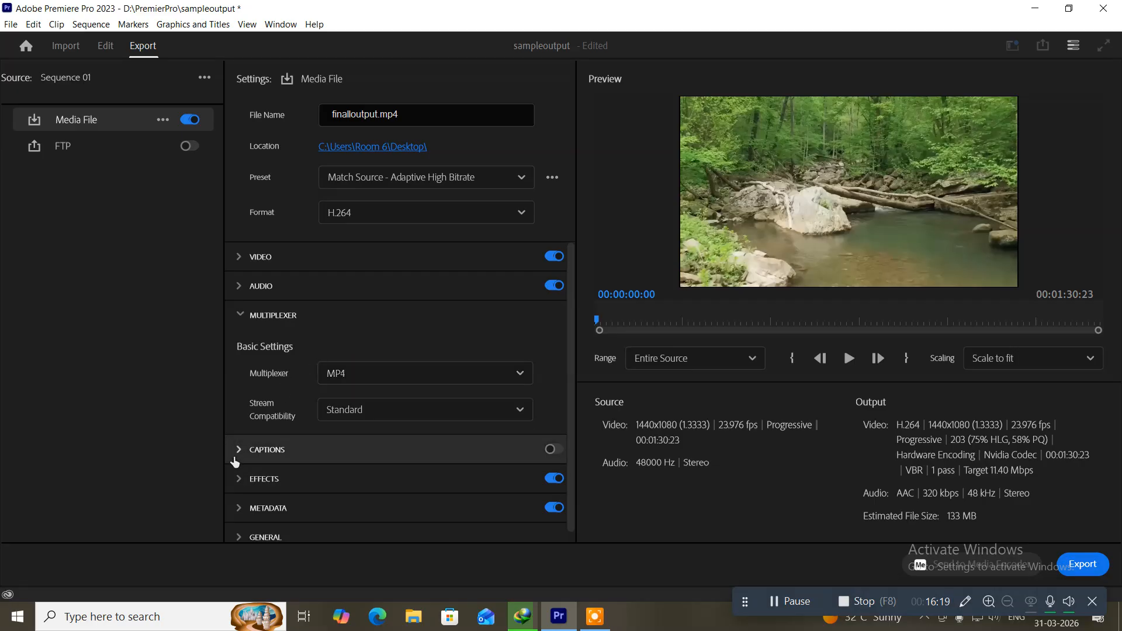
pyautogui.click(236, 459)
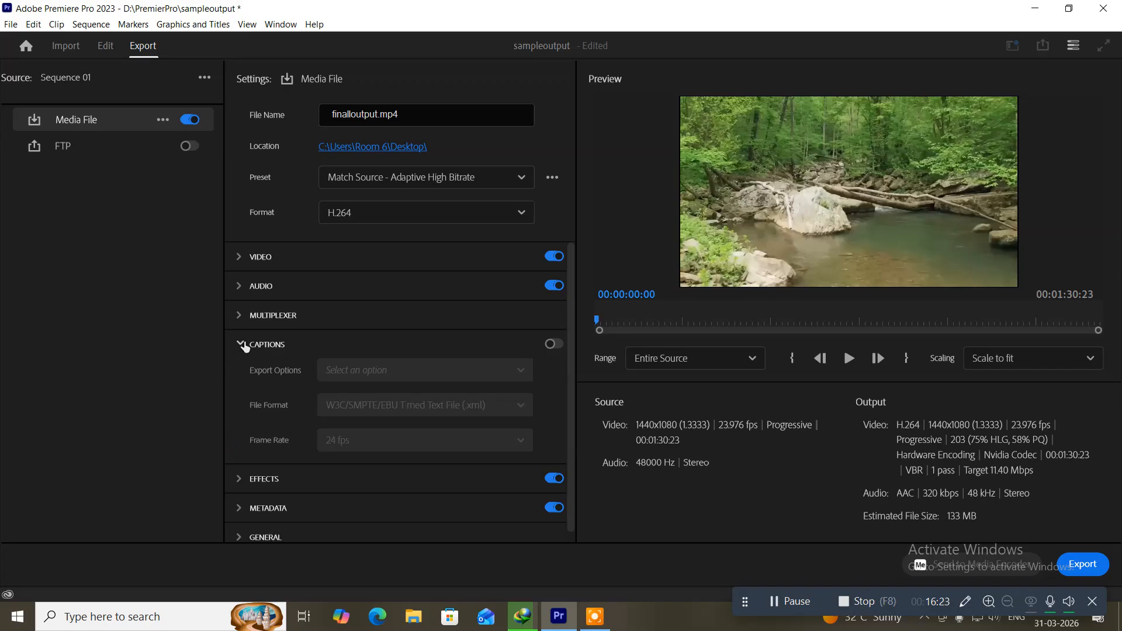
pyautogui.click(245, 346)
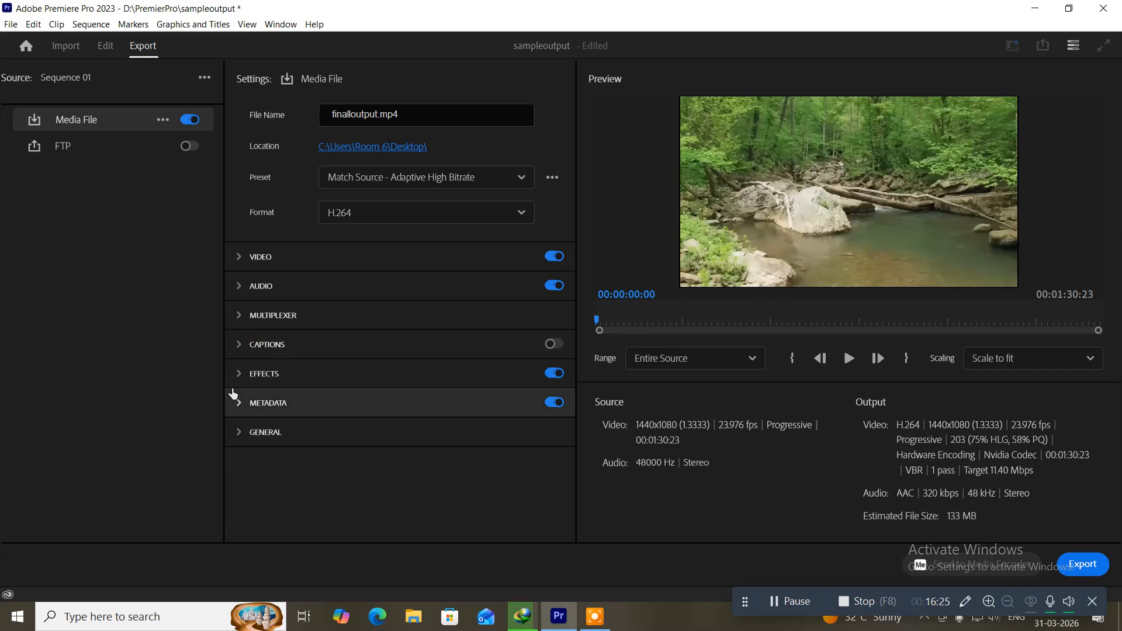
pyautogui.click(239, 375)
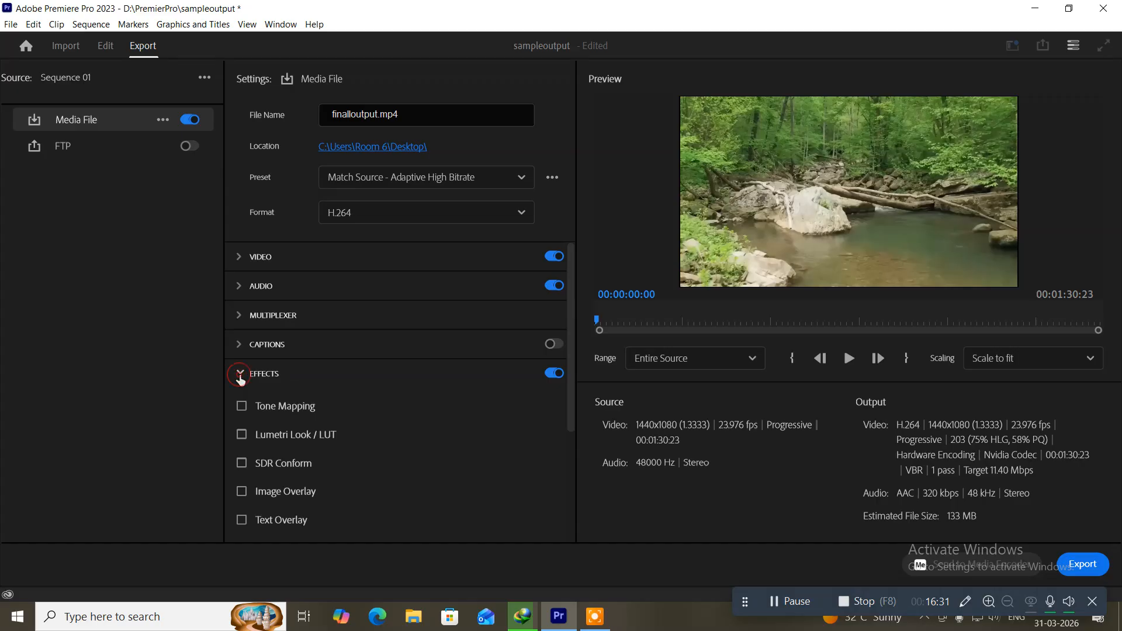
pyautogui.click(239, 375)
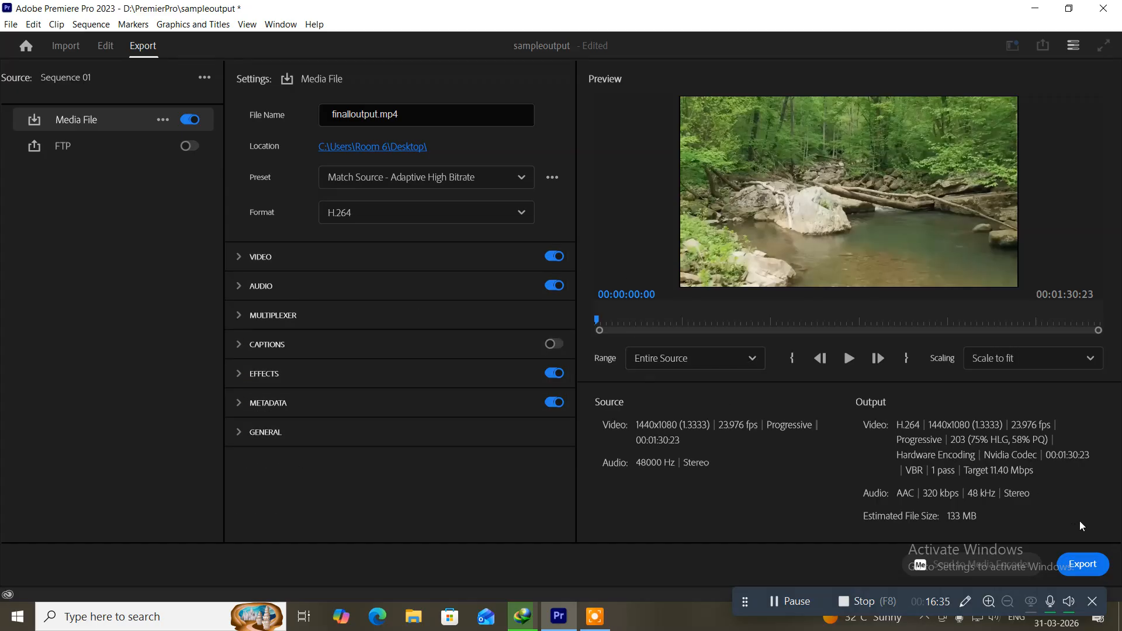
# Step: Export the sequence with the current media file settings and save the project
pyautogui.click(1087, 564)
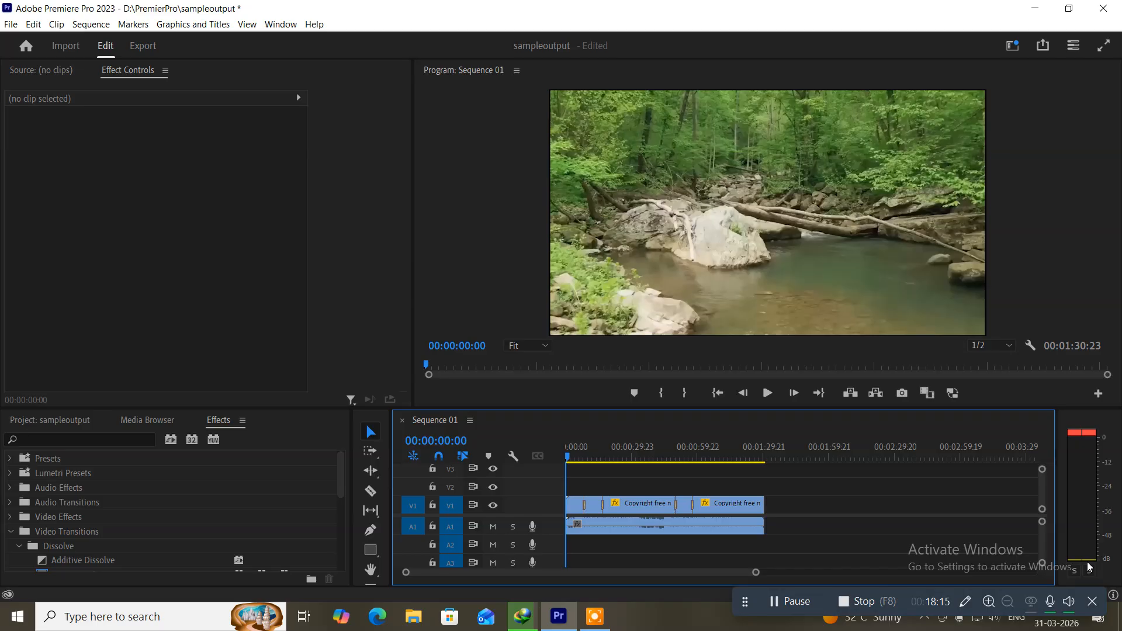
pyautogui.hotkey('ctrl', 's')
# Step: Close Premiere Pro and open the exported finalloutput video from the Desktop
pyautogui.click(1114, 9)
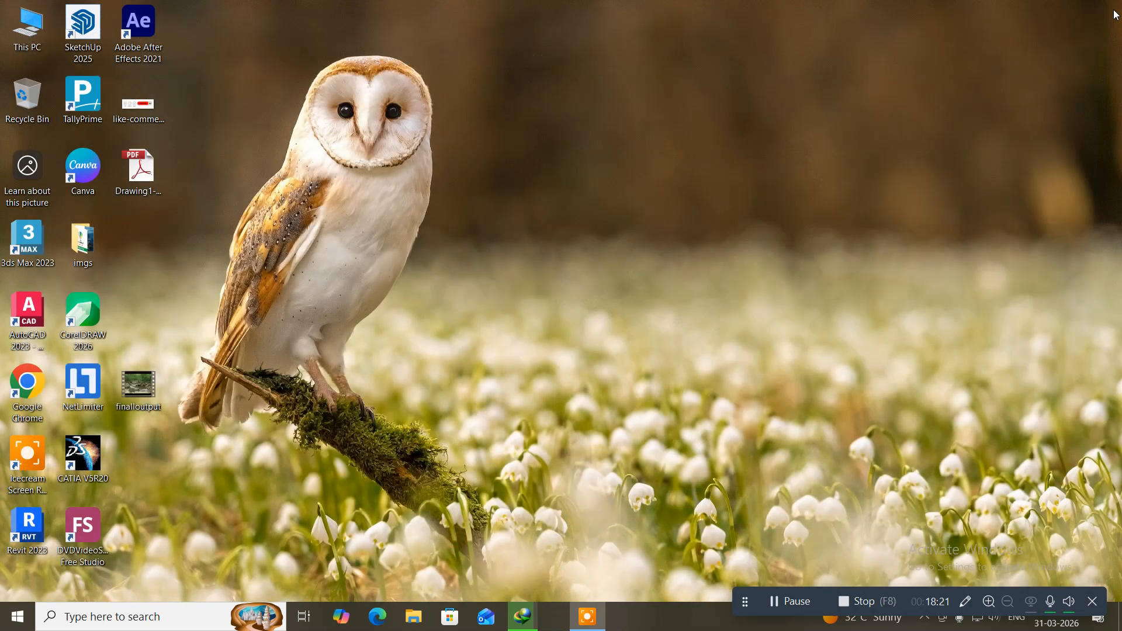
pyautogui.doubleClick(134, 379)
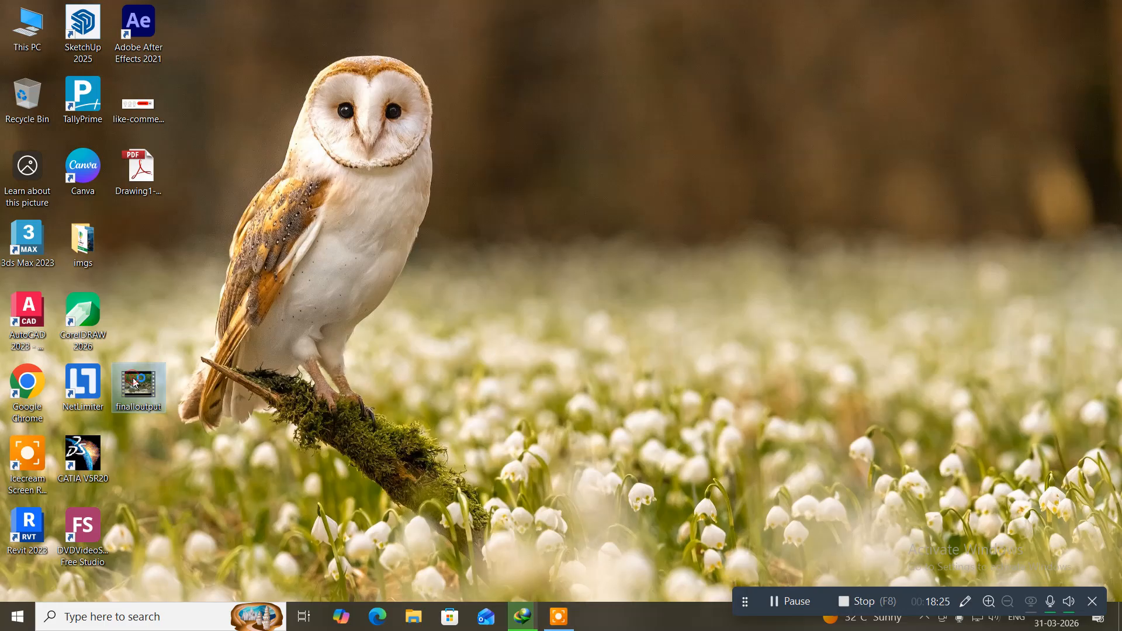